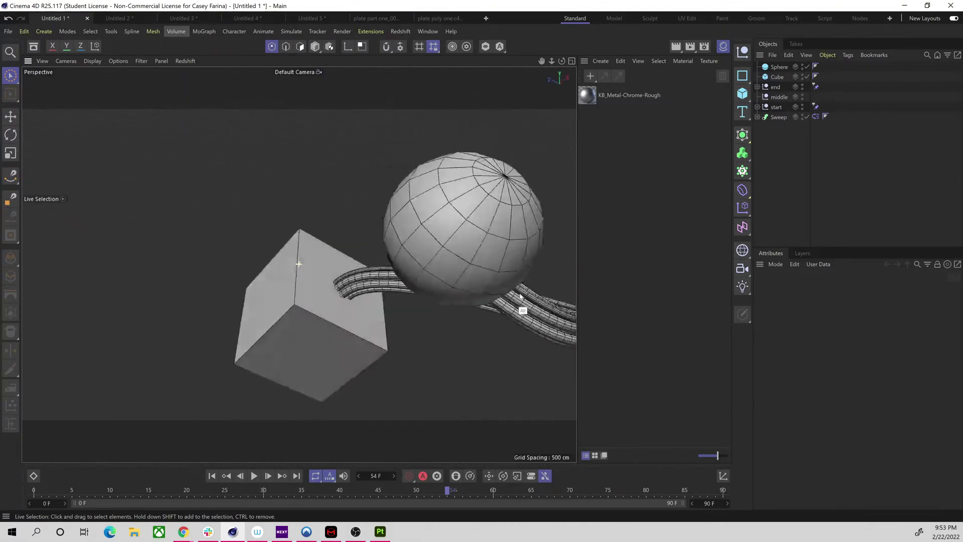
# Step: Move the cube away from the wire bundle's end and reposition the sphere above the cube
pyautogui.click(782, 76)
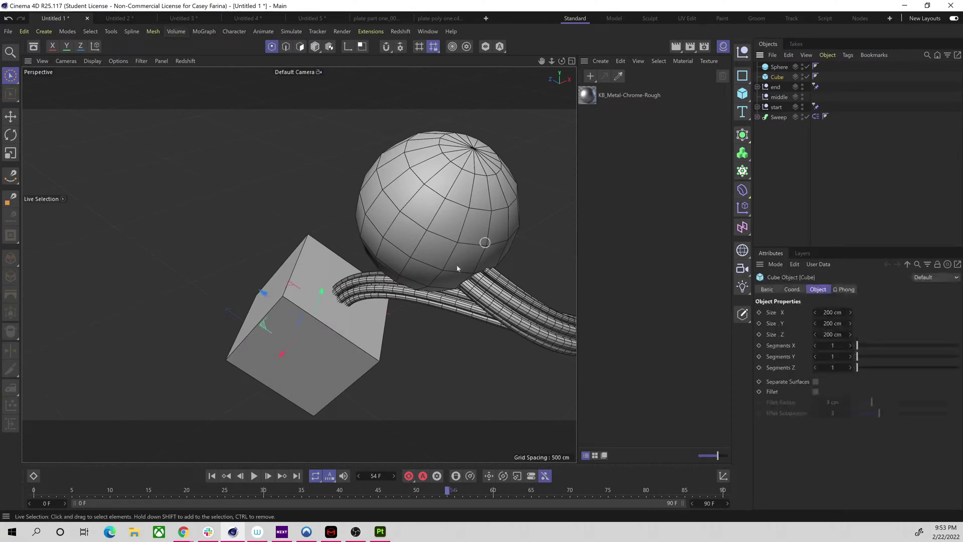
pyautogui.keyDown('alt'); pyautogui.moveTo(385, 345); pyautogui.dragTo(442, 327); pyautogui.keyUp('alt')
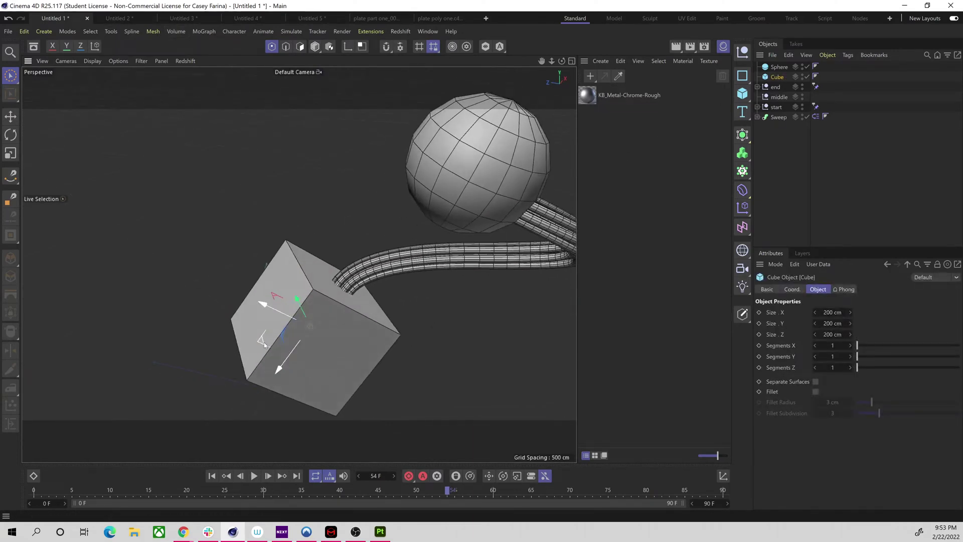
pyautogui.moveTo(264, 338); pyautogui.dragTo(253, 357)
pyautogui.click(481, 138)
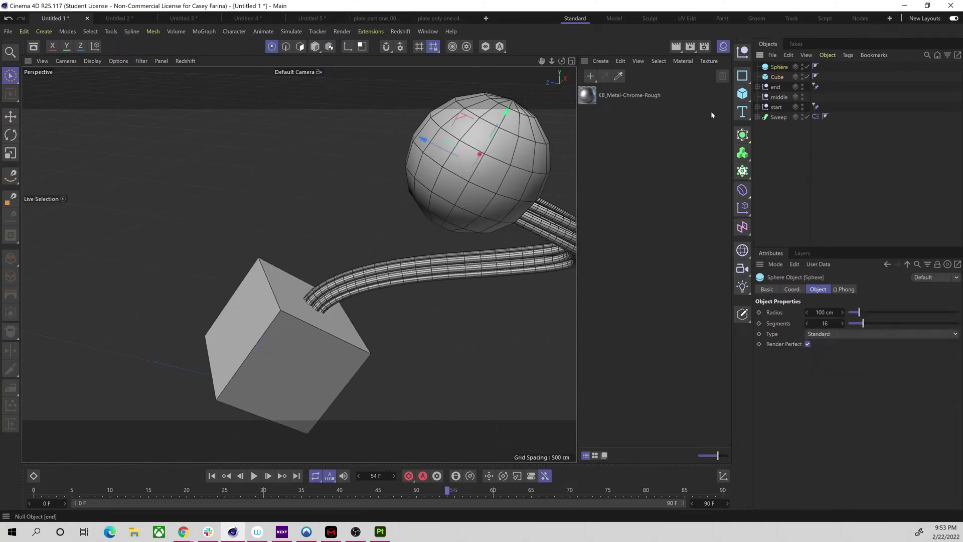
pyautogui.moveTo(460, 116); pyautogui.dragTo(230, 139)
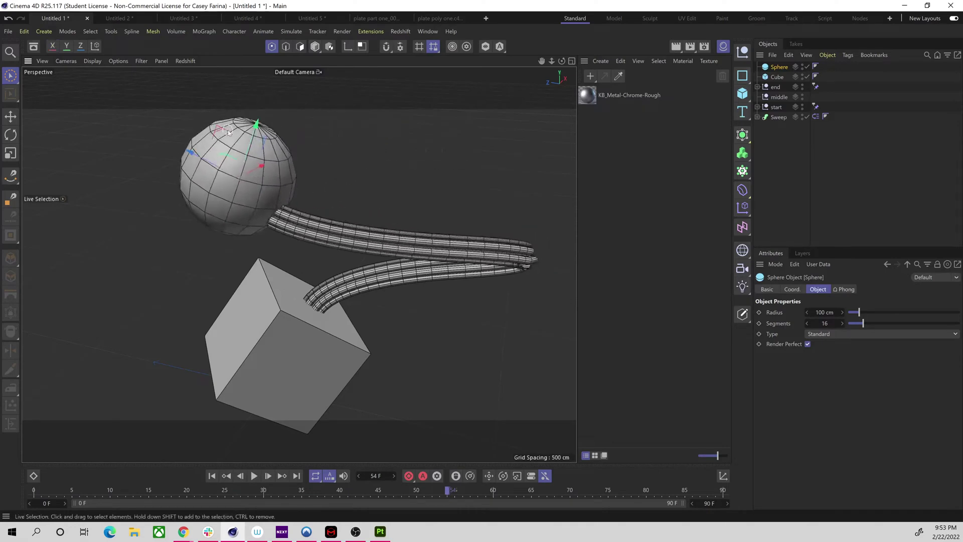
# Step: Move the "middle" null closer to the cube and sphere to reshape the wire bundle's bend
pyautogui.click(788, 99)
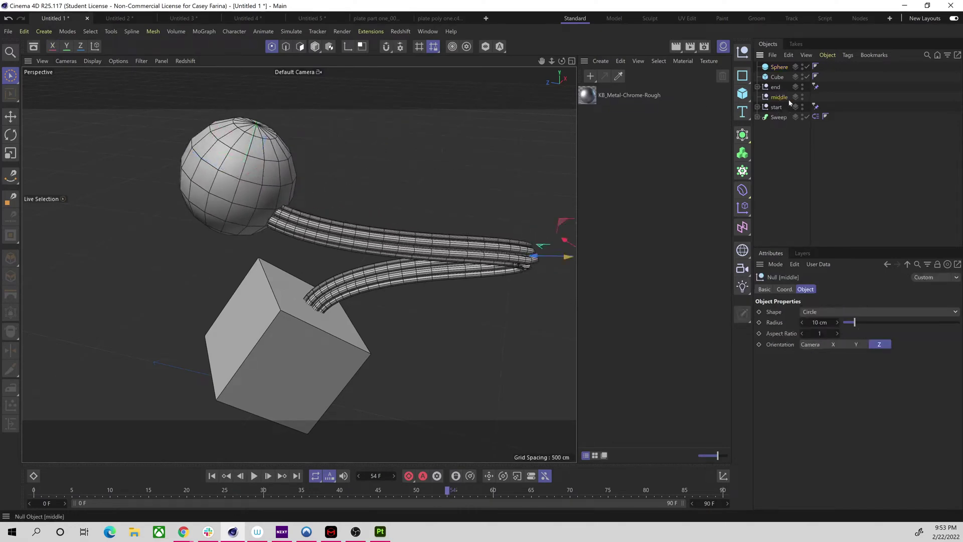
pyautogui.keyDown('alt'); pyautogui.moveTo(532, 323); pyautogui.dragTo(549, 337); pyautogui.keyUp('alt')
pyautogui.moveTo(528, 200); pyautogui.dragTo(344, 350)
pyautogui.moveTo(337, 222)
pyautogui.mouseDown()
pyautogui.moveTo(310, 166)
pyautogui.moveTo(388, 264)
pyautogui.moveTo(352, 218)
pyautogui.moveTo(333, 215)
pyautogui.mouseUp()
pyautogui.keyDown('alt'); pyautogui.moveTo(417, 252); pyautogui.dragTo(445, 121); pyautogui.keyUp('alt')
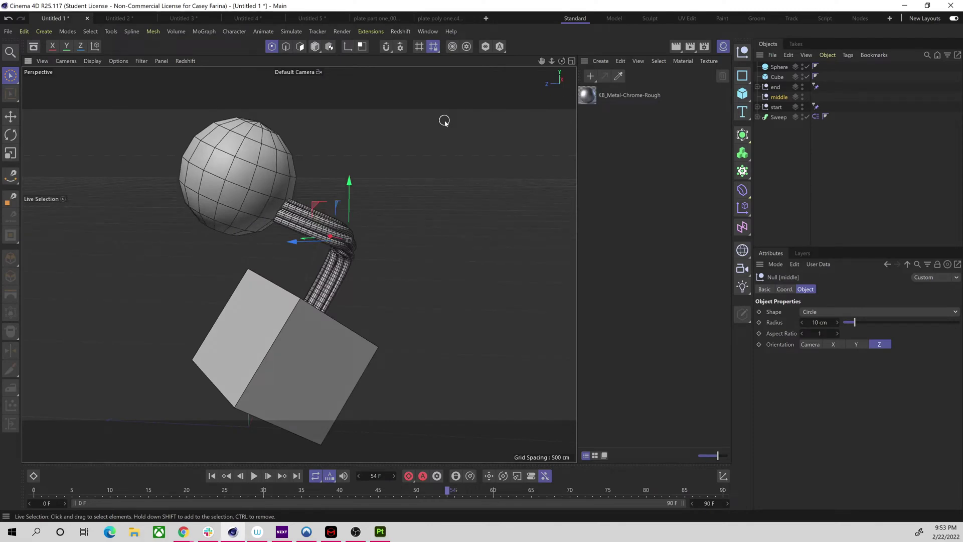
# Step: Start a new project and add an n-Side spline
pyautogui.hotkey('ctrl', 'n')
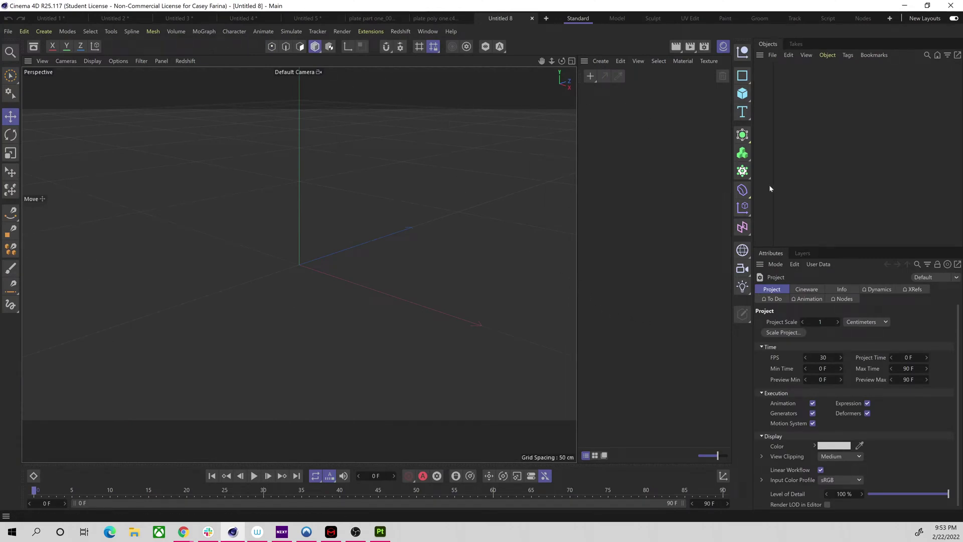
pyautogui.click(743, 79)
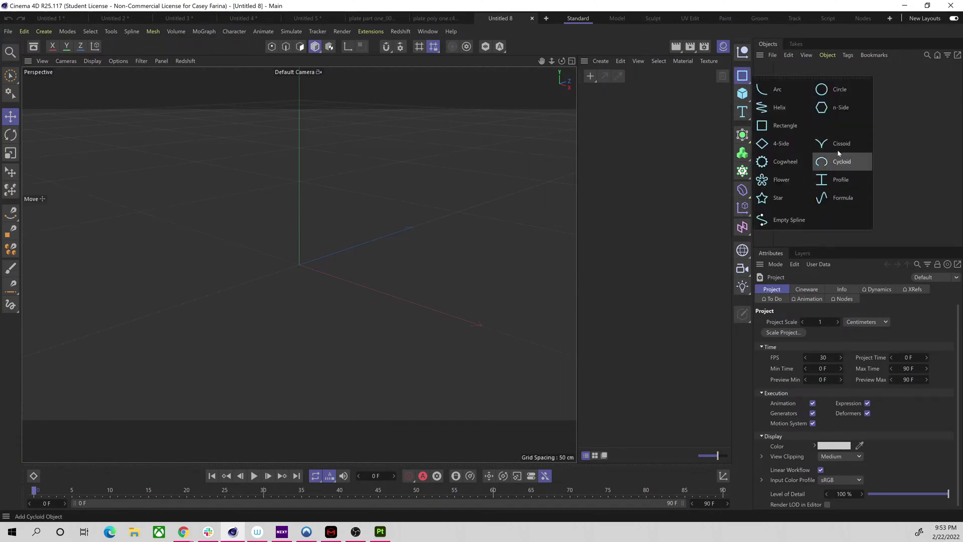
pyautogui.click(838, 106)
pyautogui.keyDown('alt'); pyautogui.moveTo(575, 246); pyautogui.dragTo(503, 314); pyautogui.keyUp('alt')
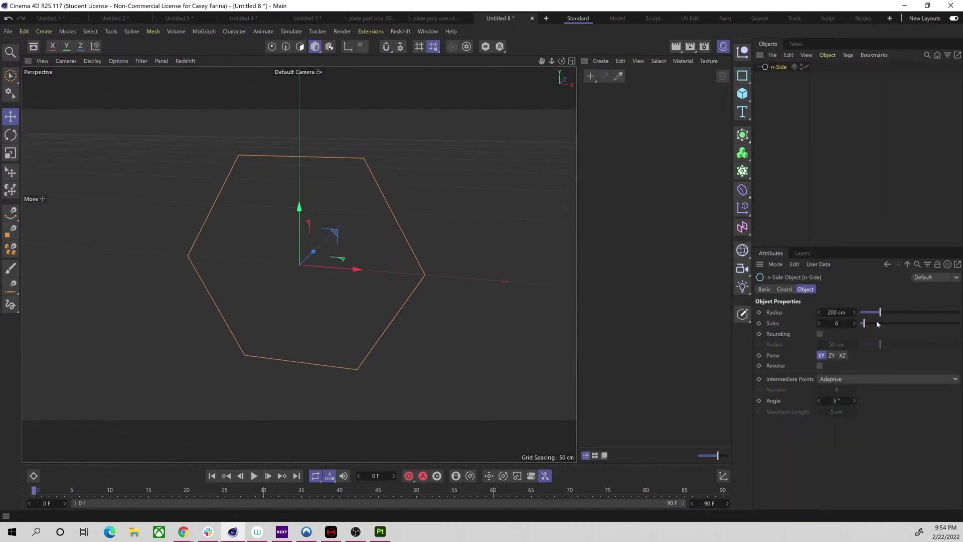
# Step: Set the n-Side spline to 17 sides with a radius of 1 cm and frame it in the view
pyautogui.moveTo(877, 324)
pyautogui.mouseDown()
pyautogui.moveTo(895, 323)
pyautogui.moveTo(876, 324)
pyautogui.mouseUp()
pyautogui.click(839, 312)
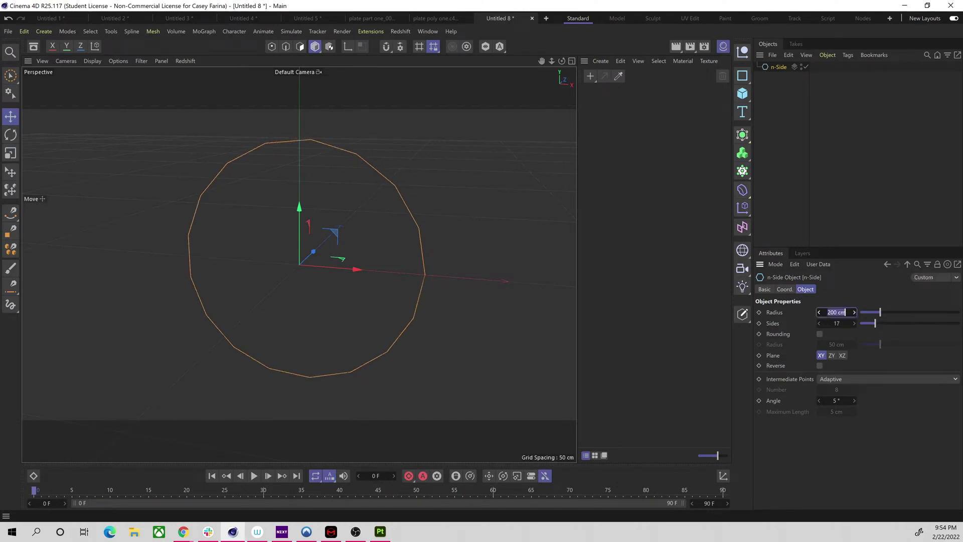
pyautogui.write('1')
pyautogui.press('Return')
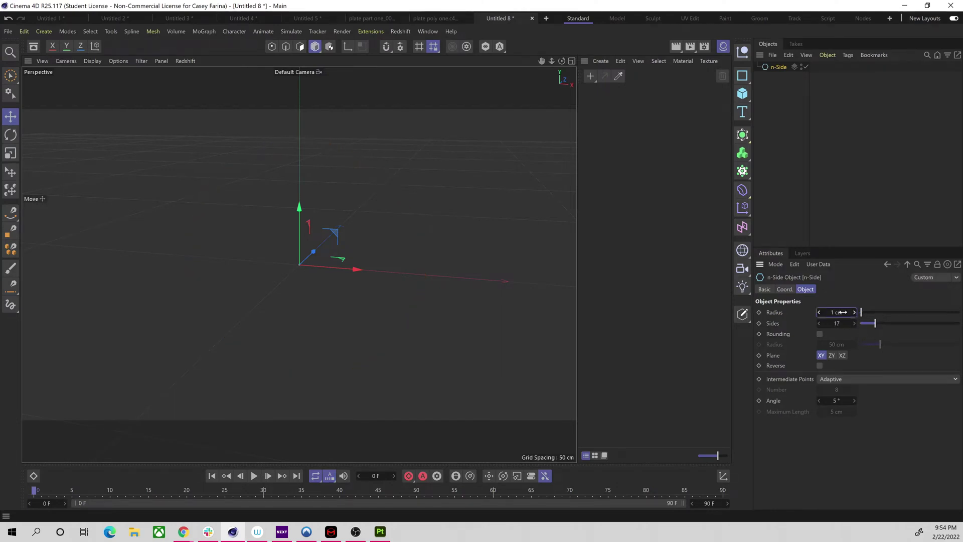
pyautogui.press('h')
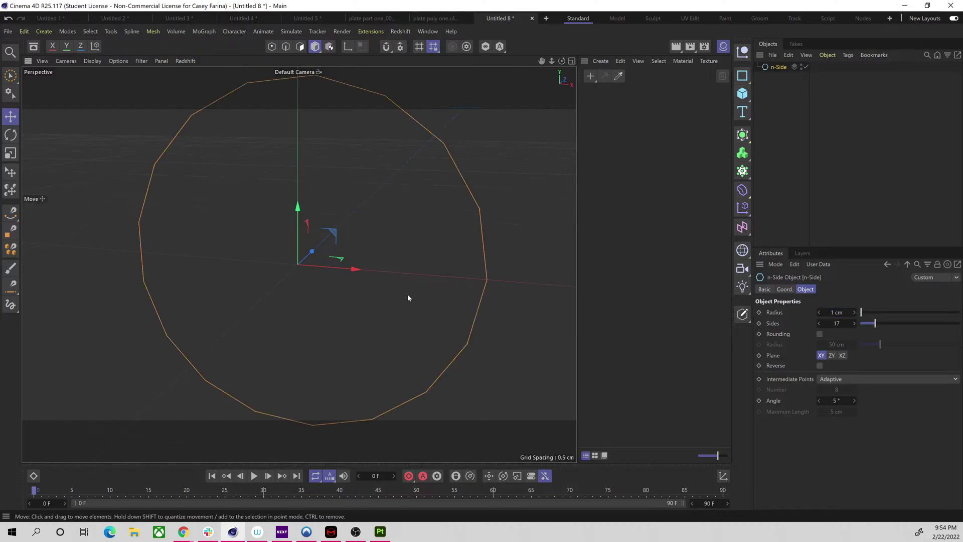
pyautogui.keyDown('alt'); pyautogui.moveTo(469, 225); pyautogui.dragTo(351, 231); pyautogui.keyUp('alt')
pyautogui.keyDown('alt'); pyautogui.moveTo(552, 63); pyautogui.dragTo(395, 237); pyautogui.keyUp('alt')
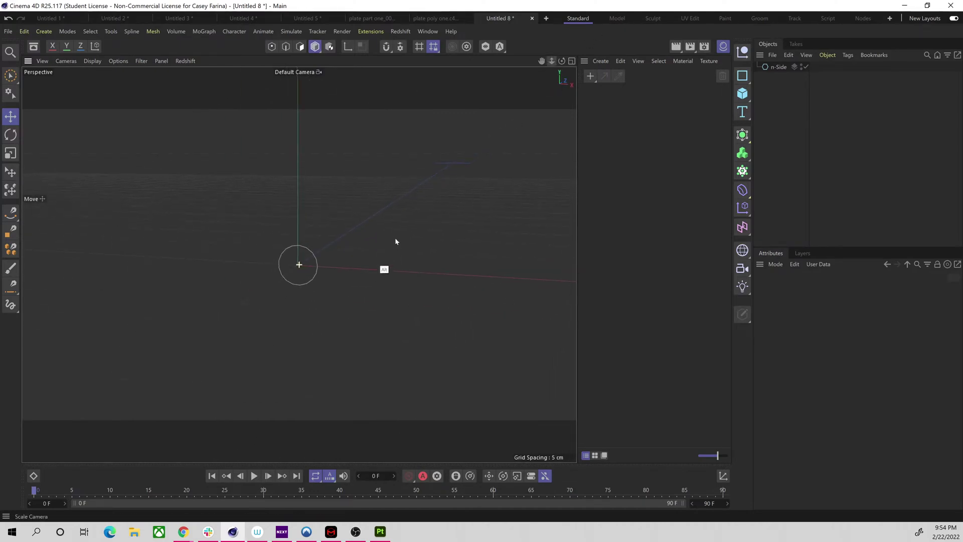
# Step: Duplicate the n-Side spline twice beside the original, scaling the first copy down before copying it
pyautogui.click(779, 67)
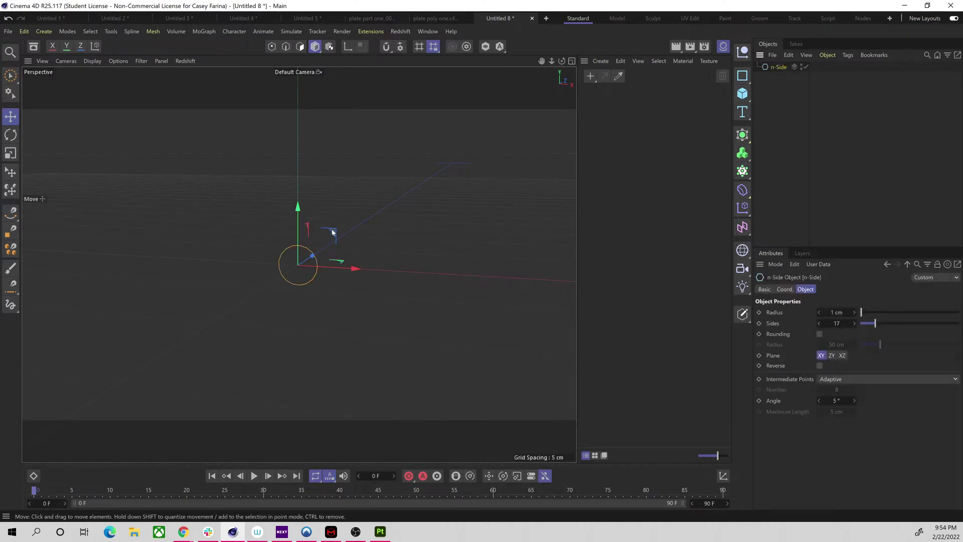
pyautogui.keyDown('ctrl'); pyautogui.moveTo(333, 237); pyautogui.dragTo(299, 250); pyautogui.keyUp('ctrl')
pyautogui.press('t')
pyautogui.press('e')
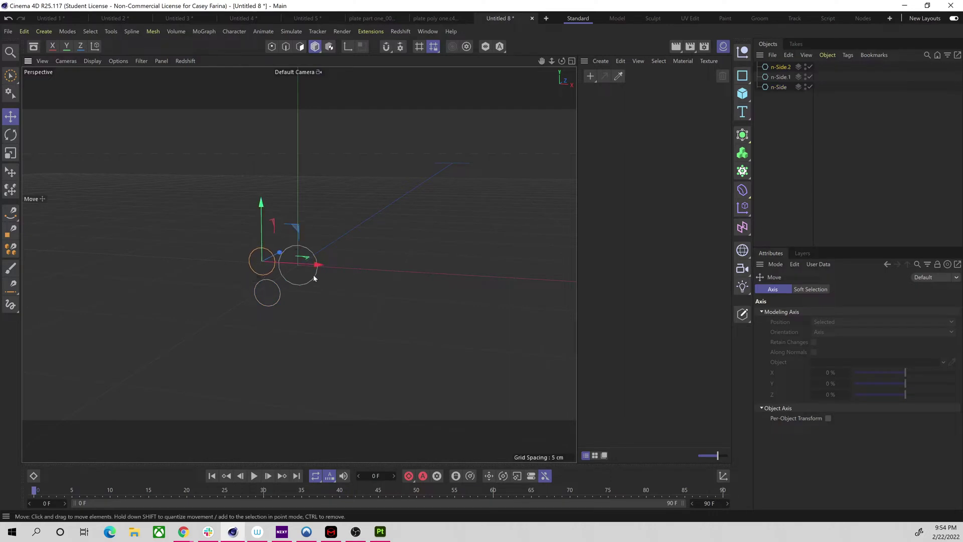
# Step: Scale the second n-Side copy down to a radius of about 0.428 cm and place it beside the large circle
pyautogui.press('t')
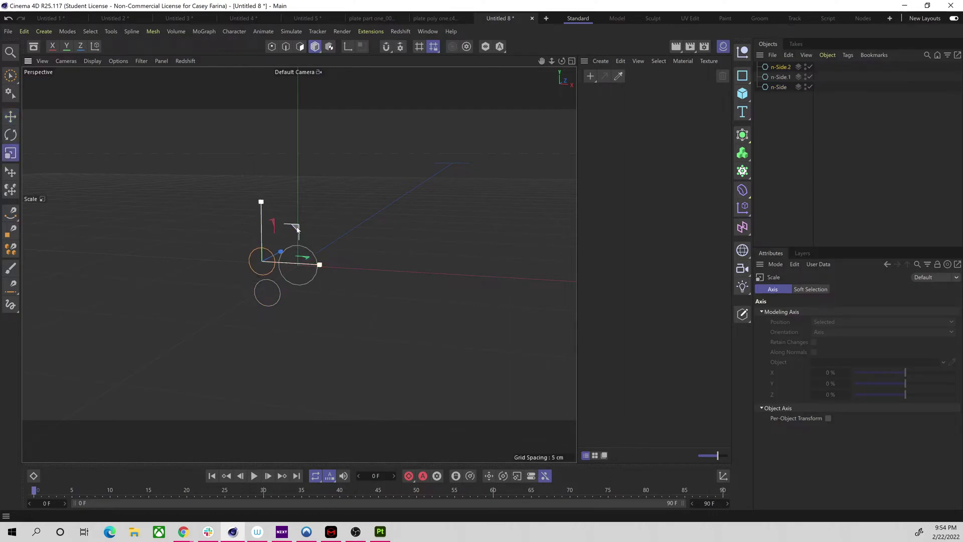
pyautogui.moveTo(298, 230); pyautogui.dragTo(290, 235)
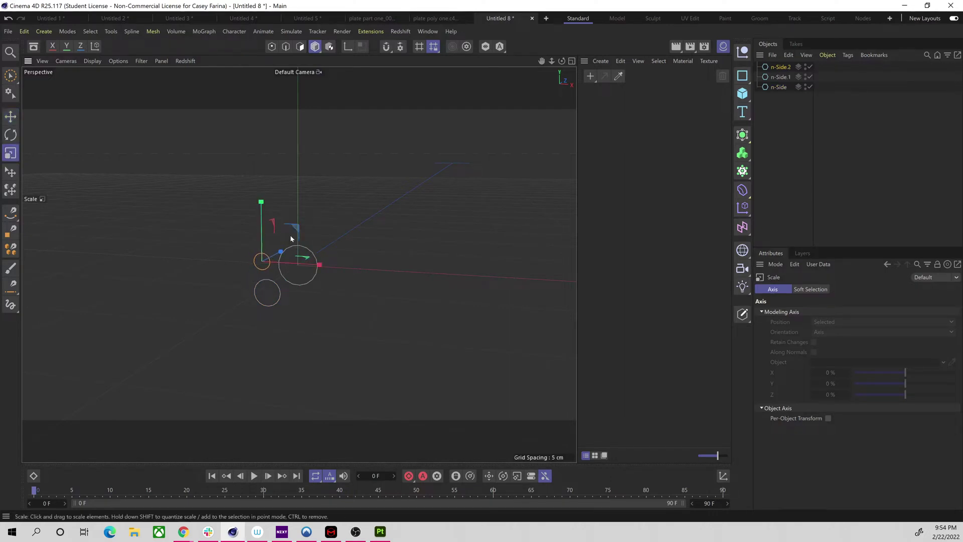
pyautogui.press('e')
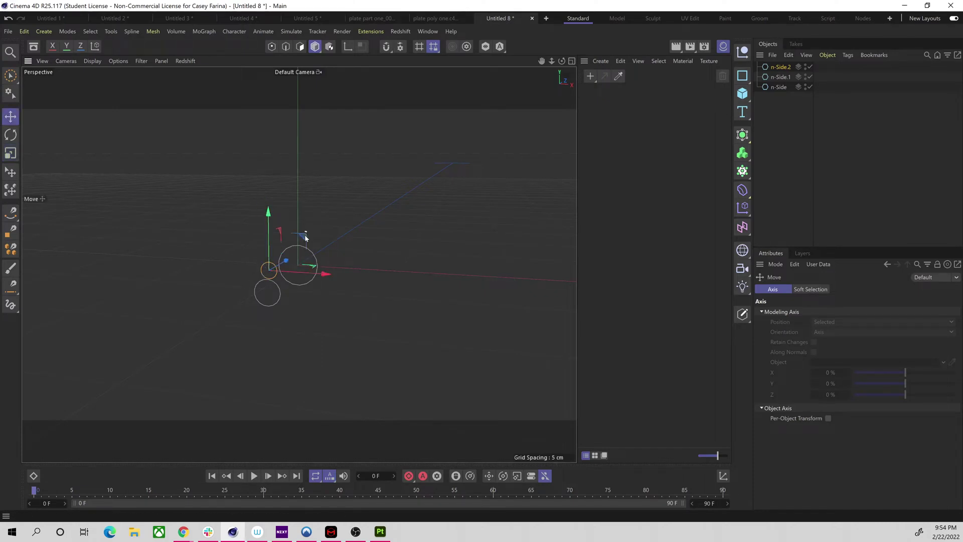
pyautogui.click(305, 236)
pyautogui.click(273, 272)
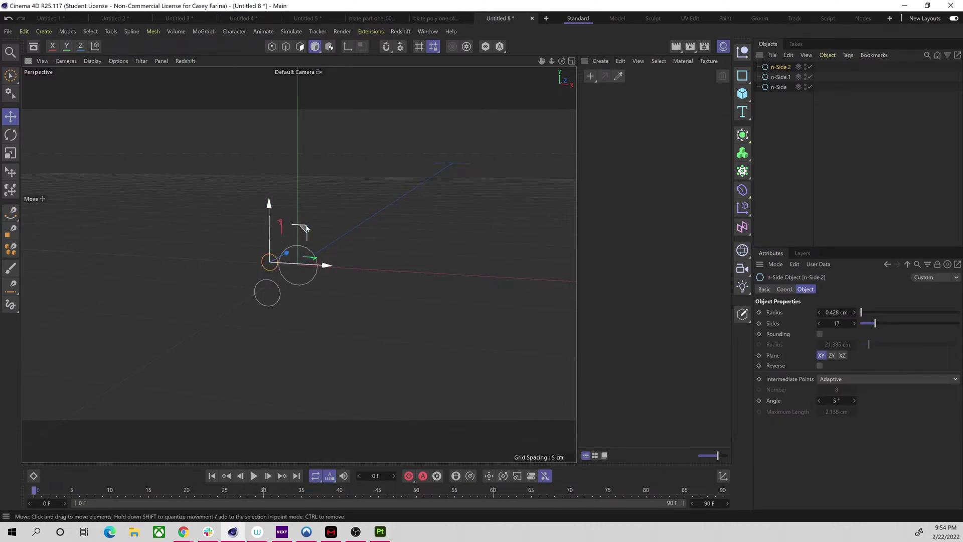
pyautogui.moveTo(307, 226); pyautogui.dragTo(295, 234)
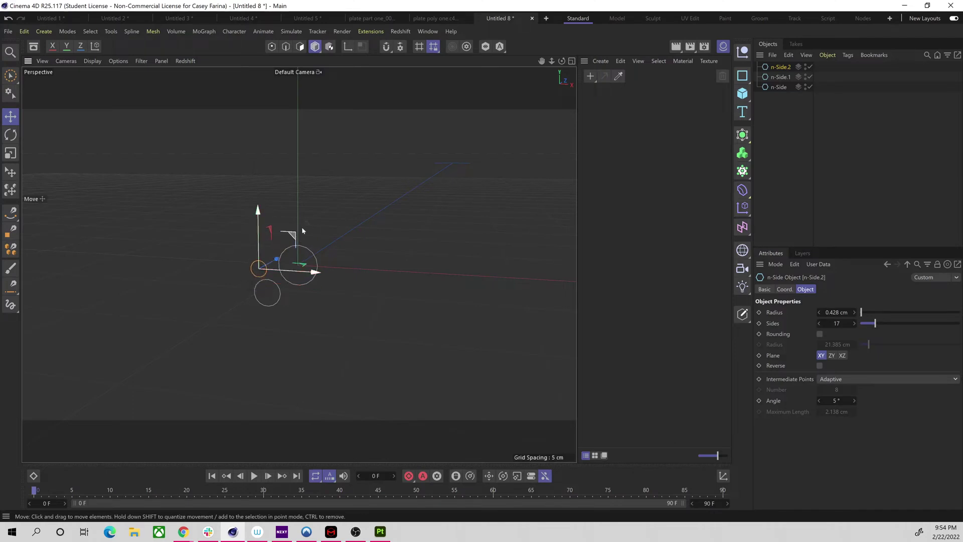
pyautogui.hotkey('ctrl', 'z')
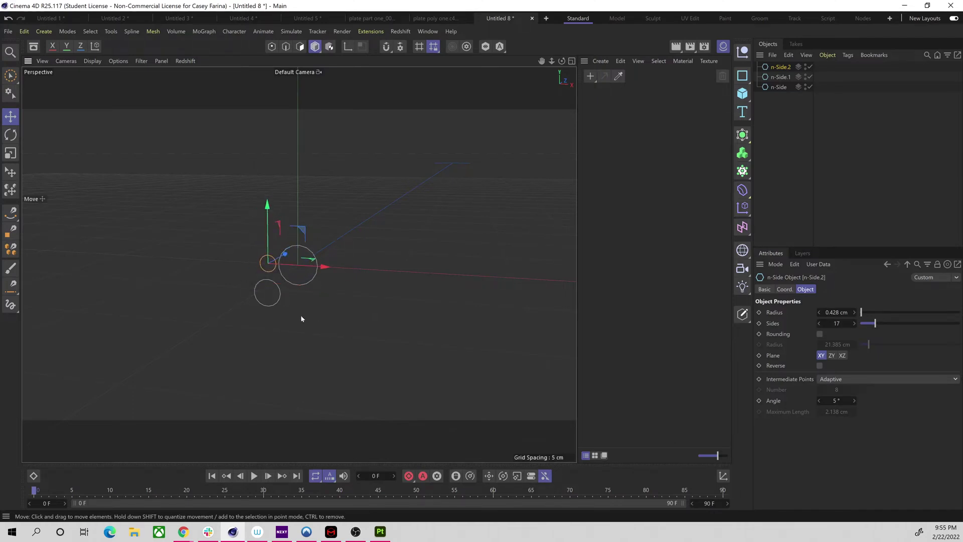
pyautogui.keyDown('alt'); pyautogui.moveTo(289, 312); pyautogui.dragTo(326, 296); pyautogui.keyUp('alt')
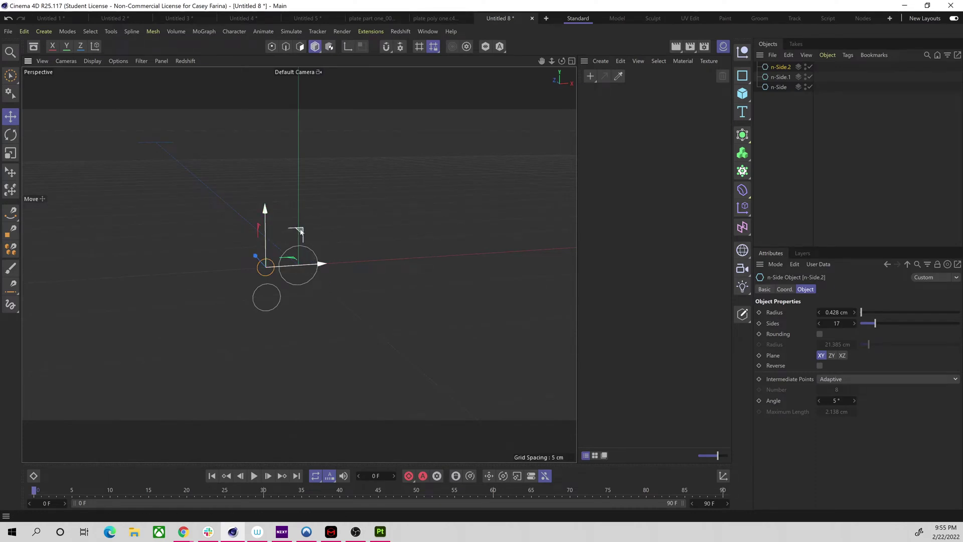
# Step: Duplicate the n-Side spline two more times below the large circle, scaling the last copy slightly larger
pyautogui.keyDown('ctrl'); pyautogui.moveTo(300, 232); pyautogui.dragTo(335, 268); pyautogui.keyUp('ctrl')
pyautogui.press('t')
pyautogui.press('e')
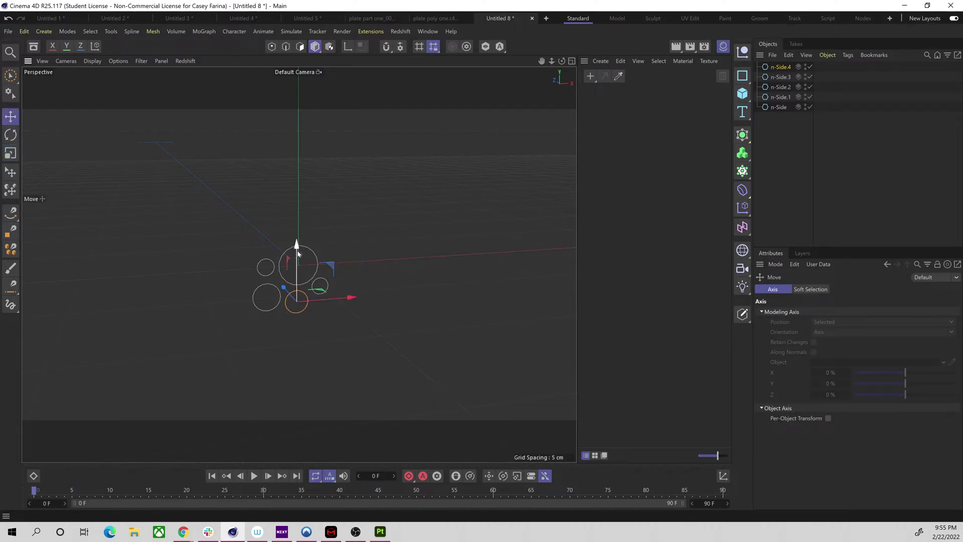
pyautogui.keyDown('alt'); pyautogui.moveTo(433, 293); pyautogui.dragTo(517, 233); pyautogui.keyUp('alt')
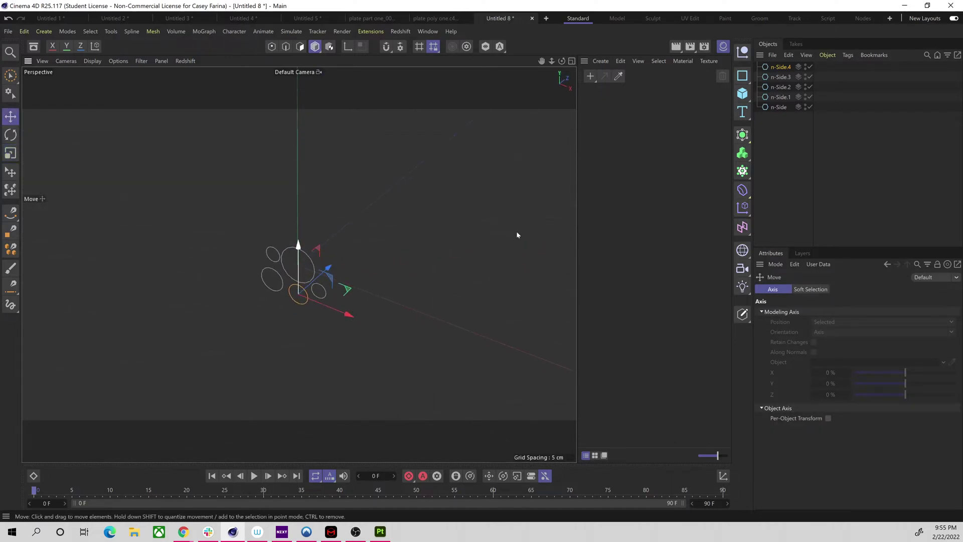
pyautogui.keyDown('alt'); pyautogui.moveTo(434, 269); pyautogui.dragTo(413, 217); pyautogui.keyUp('alt')
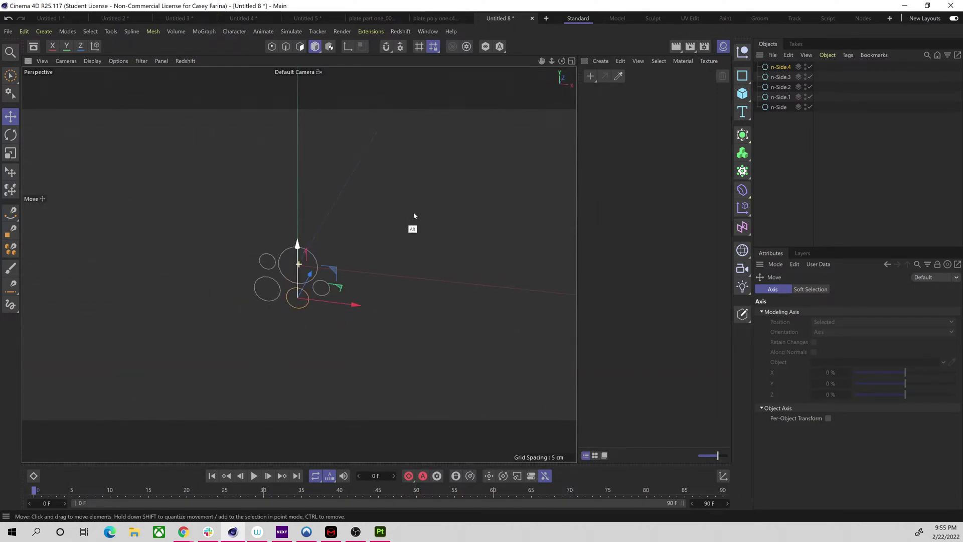
# Step: Group all five n-Side splines under a null
pyautogui.click(780, 108)
pyautogui.rightClick(779, 108)
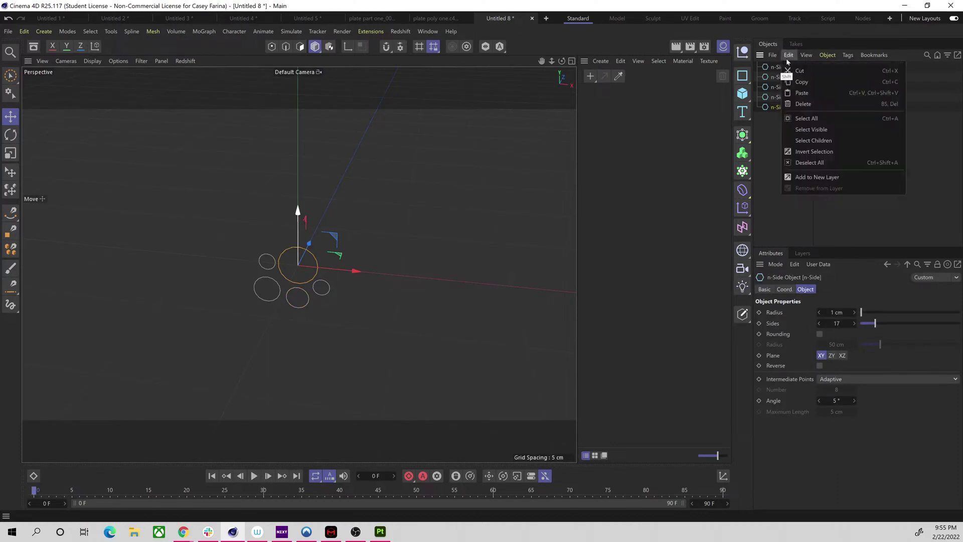
pyautogui.click(778, 109)
pyautogui.keyDown('shift'); pyautogui.click(786, 69); pyautogui.keyUp('shift')
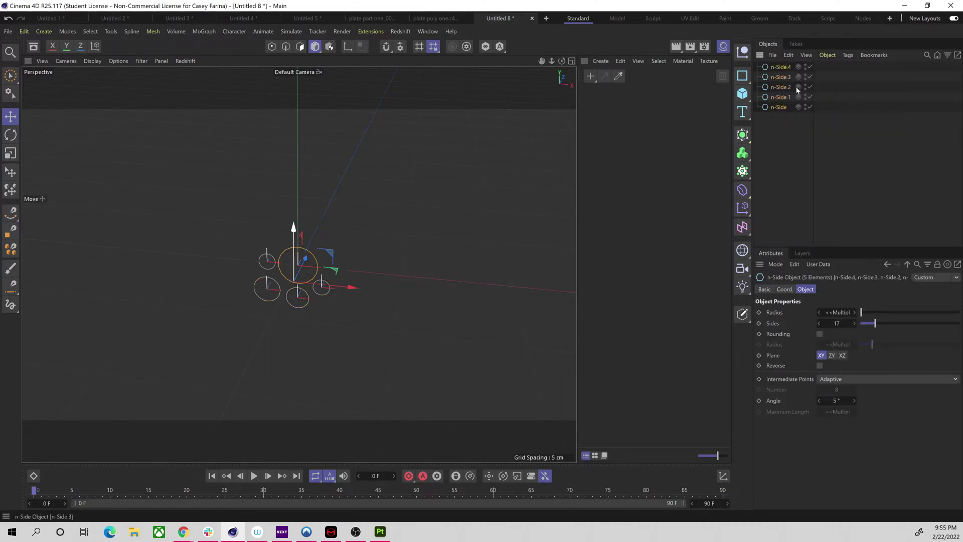
pyautogui.hotkey('alt', 'g')
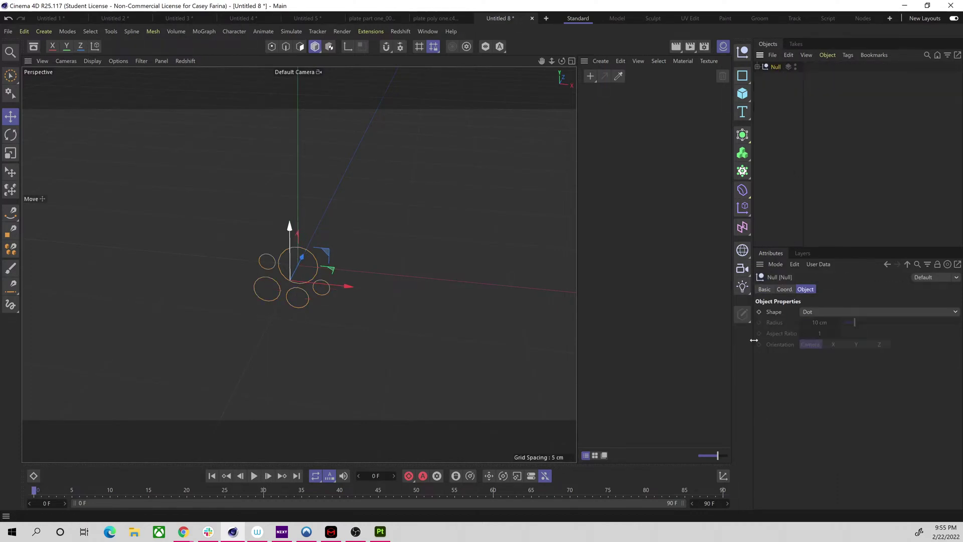
# Step: Rename the null as "wire profile"
pyautogui.doubleClick(776, 68)
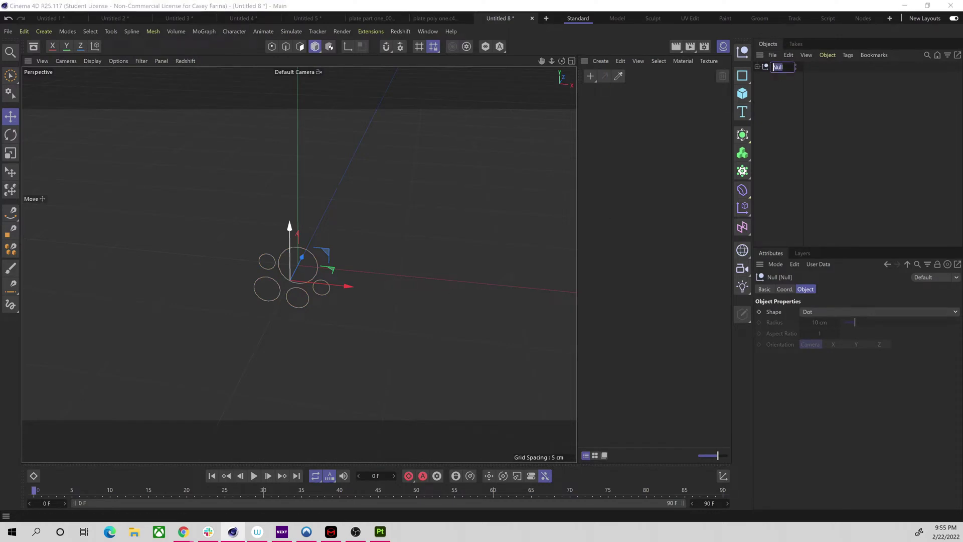
pyautogui.write('wire profile')
pyautogui.press('Return')
# Step: Switch to the four-view layout and activate the Spline Pen
pyautogui.keyDown('alt'); pyautogui.moveTo(476, 210); pyautogui.dragTo(350, 255); pyautogui.keyUp('alt')
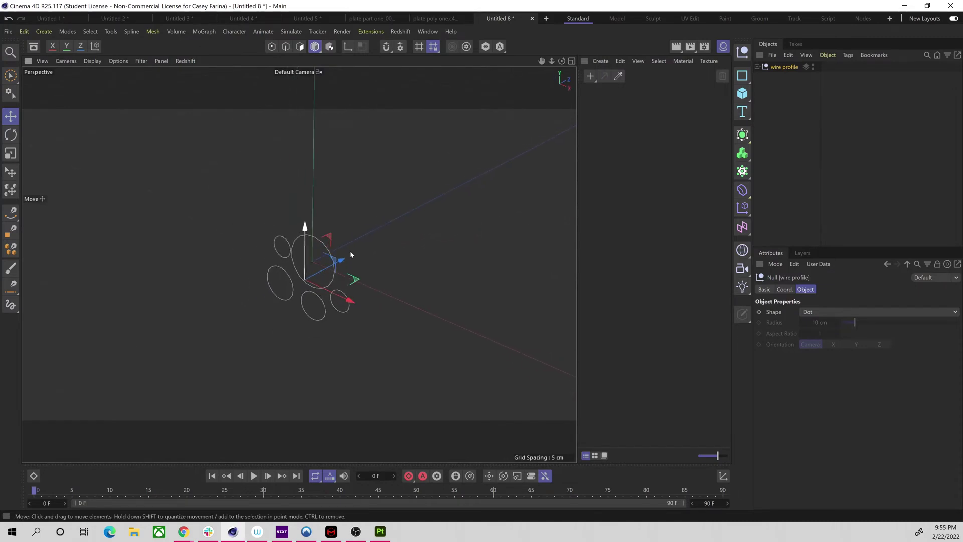
pyautogui.keyDown('alt'); pyautogui.moveTo(387, 291); pyautogui.dragTo(445, 306); pyautogui.keyUp('alt')
pyautogui.click(572, 60)
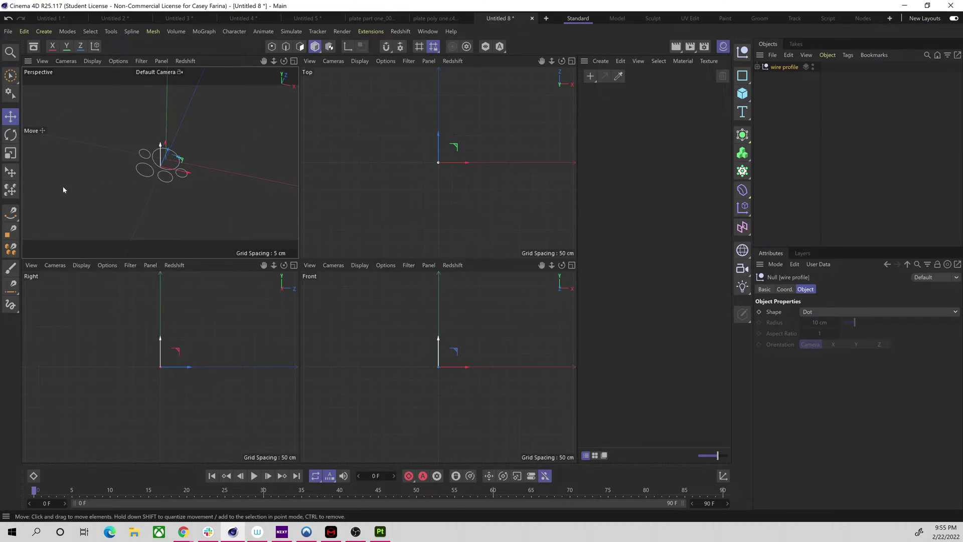
pyautogui.rightClick(14, 214)
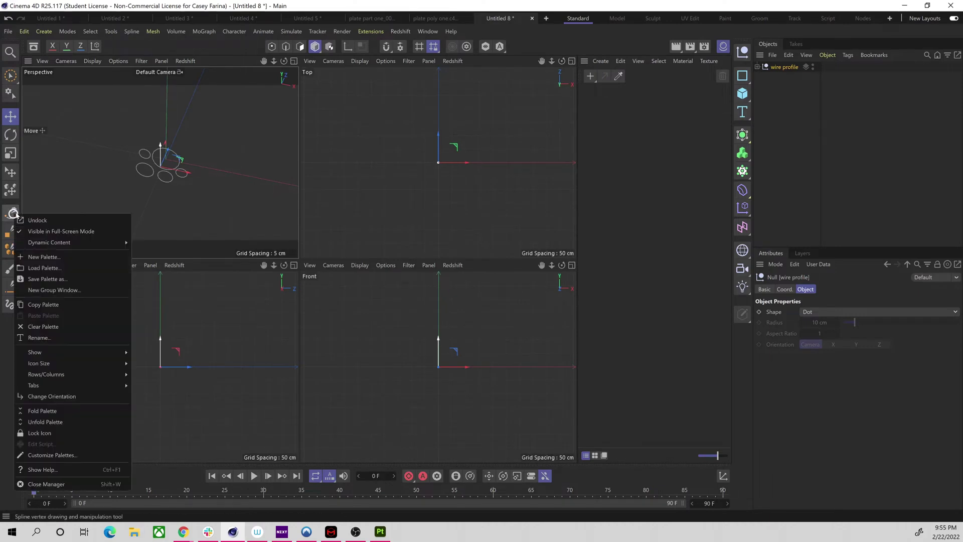
pyautogui.click(16, 215)
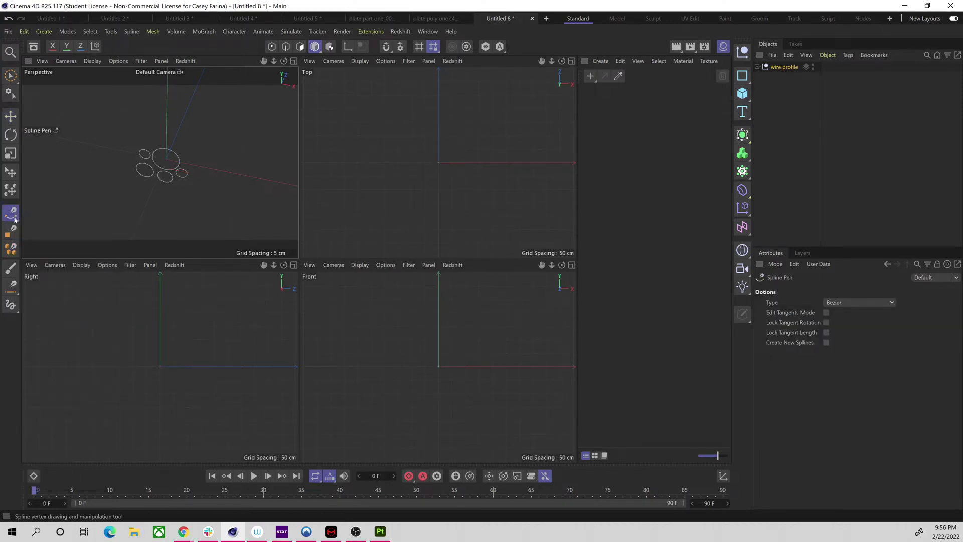
pyautogui.rightClick(11, 218)
pyautogui.click(17, 217)
pyautogui.rightClick(12, 218)
pyautogui.click(10, 222)
pyautogui.rightClick(12, 217)
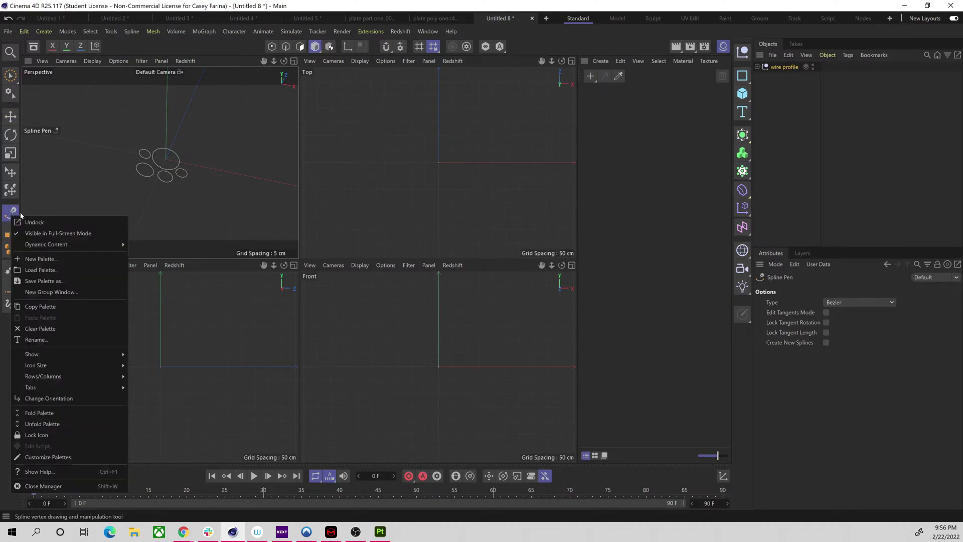
pyautogui.click(16, 213)
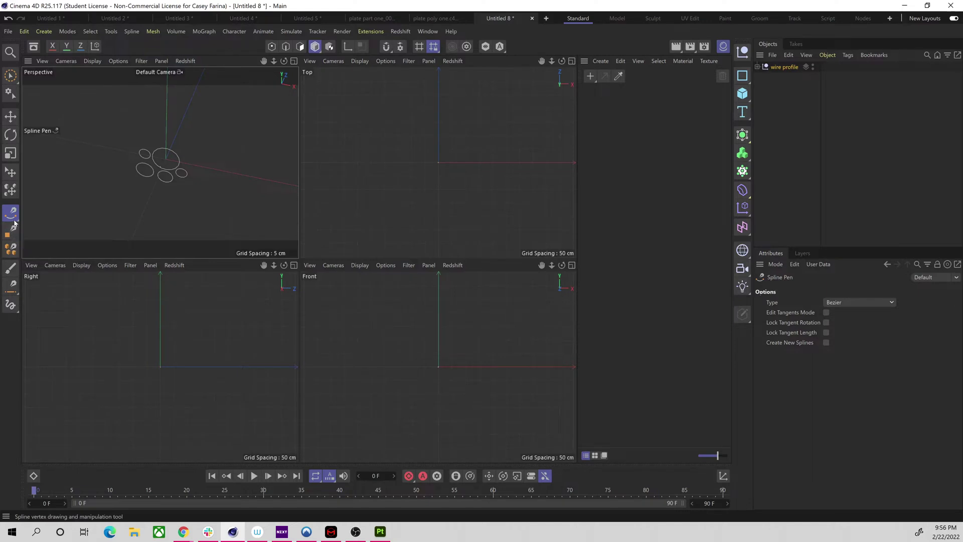
pyautogui.rightClick(19, 221)
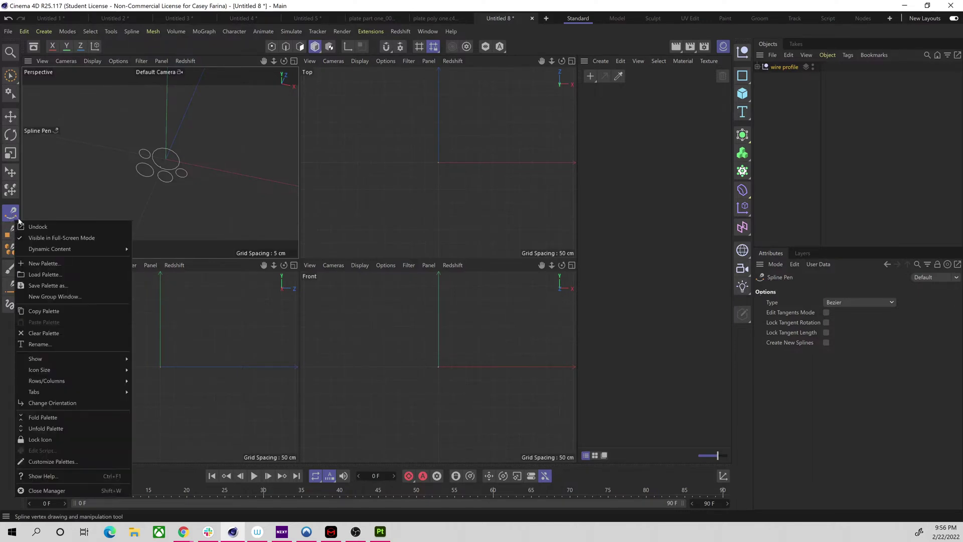
pyautogui.click(18, 219)
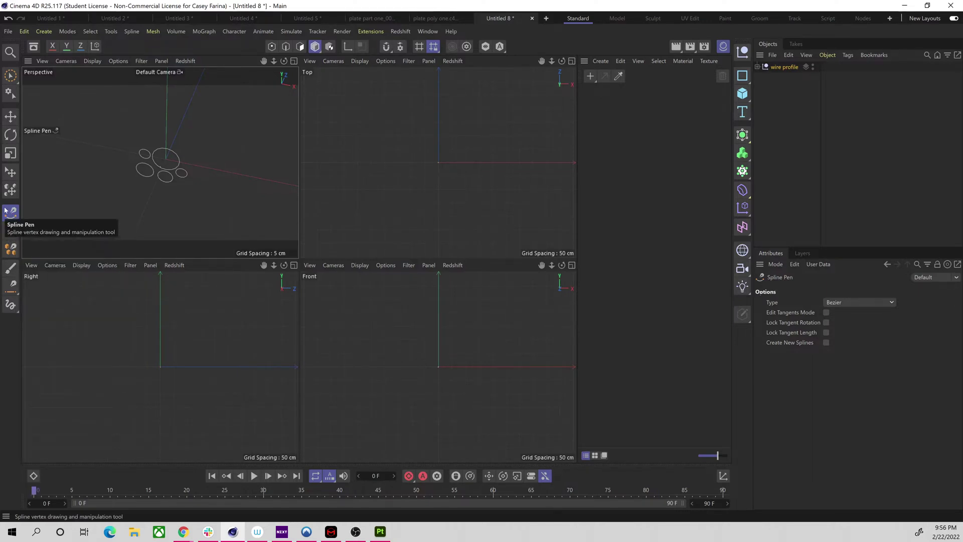
pyautogui.rightClick(18, 218)
pyautogui.press('Escape')
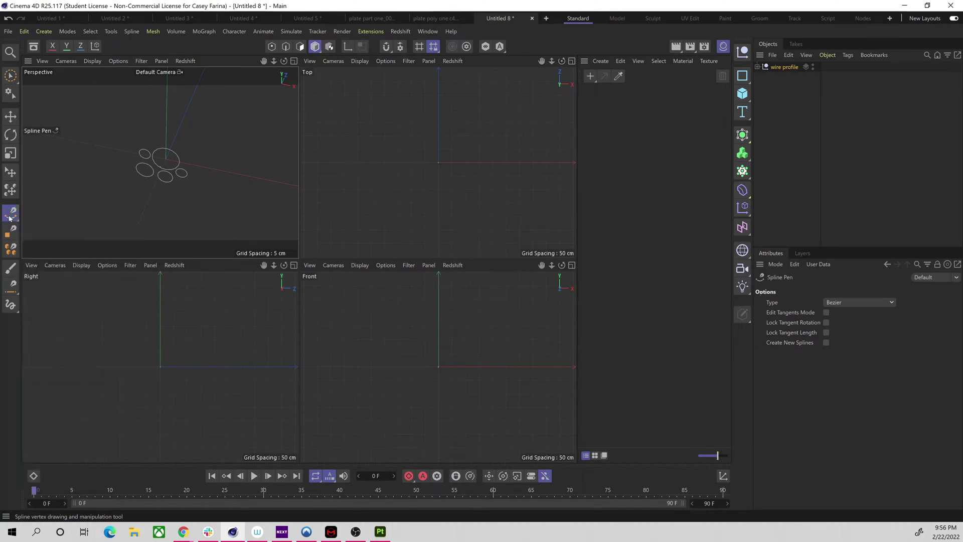
# Step: Sketch a wavy freehand path spline in the Top view, starting near the origin and curving up to the right
pyautogui.moveTo(9, 218); pyautogui.dragTo(47, 249)
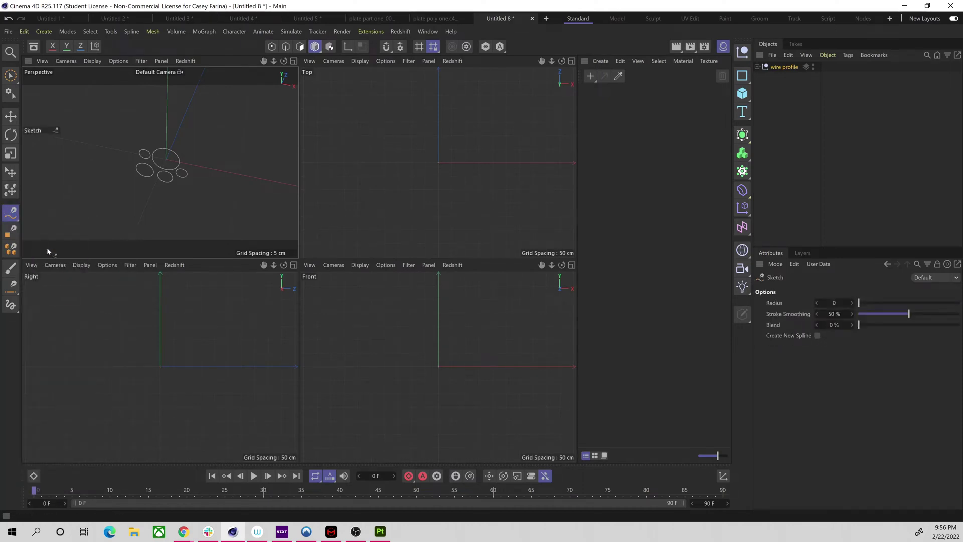
pyautogui.moveTo(440, 153); pyautogui.dragTo(505, 90)
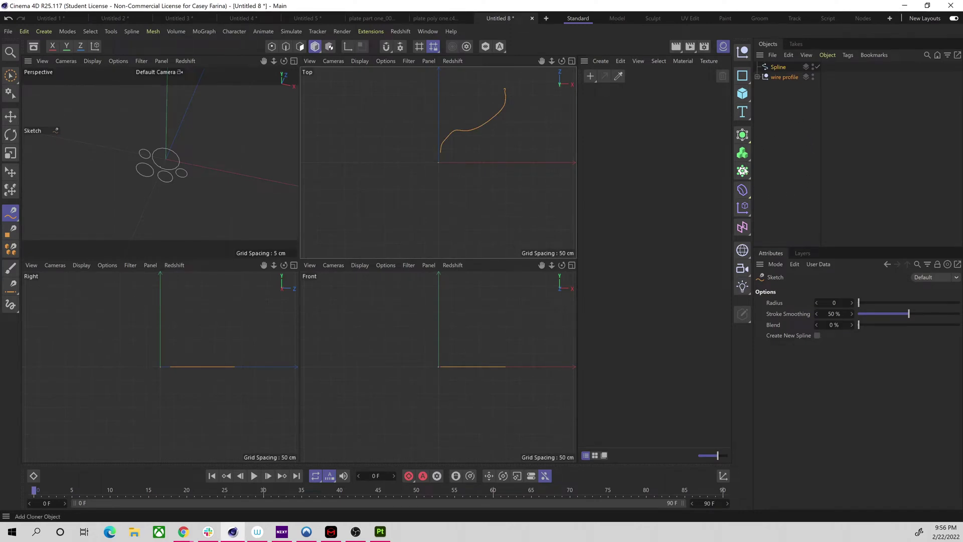
pyautogui.rightClick(746, 137)
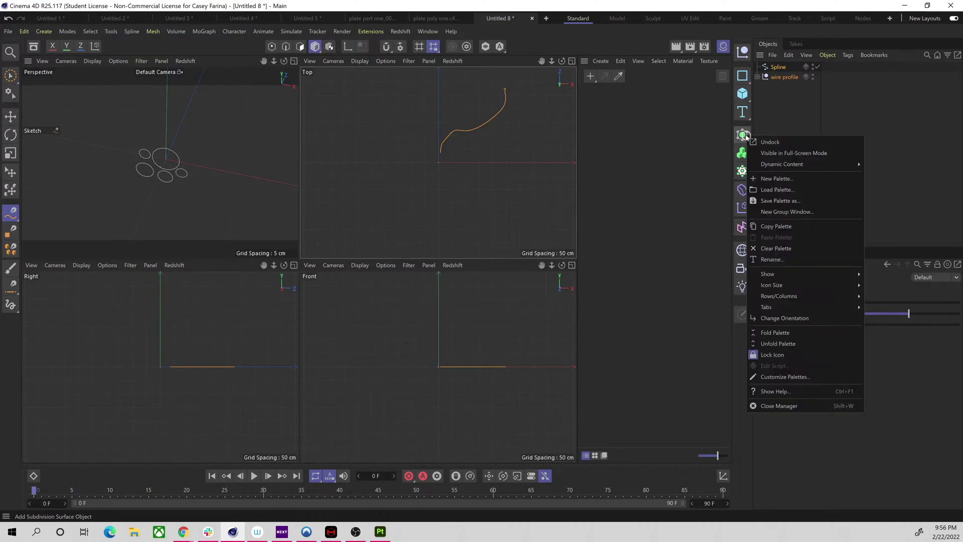
pyautogui.press('Escape')
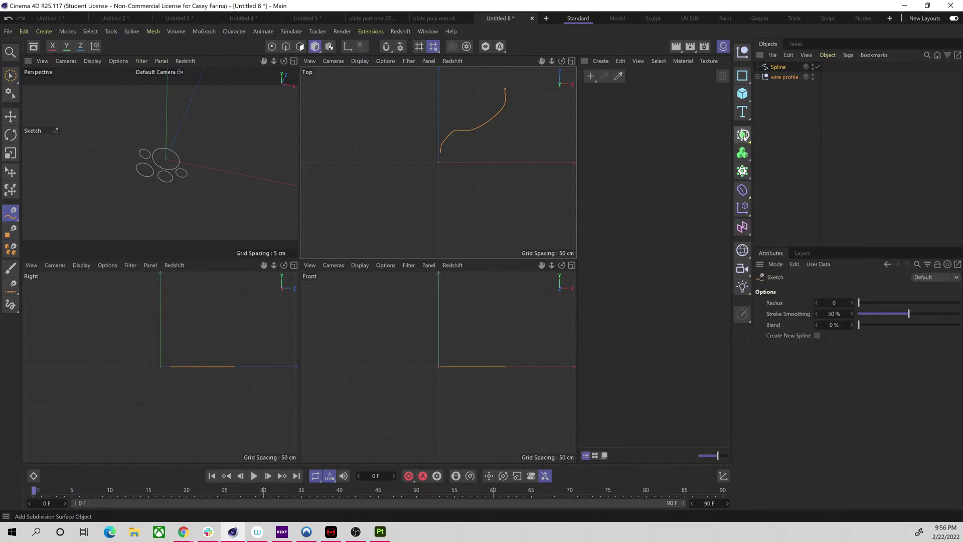
pyautogui.rightClick(746, 136)
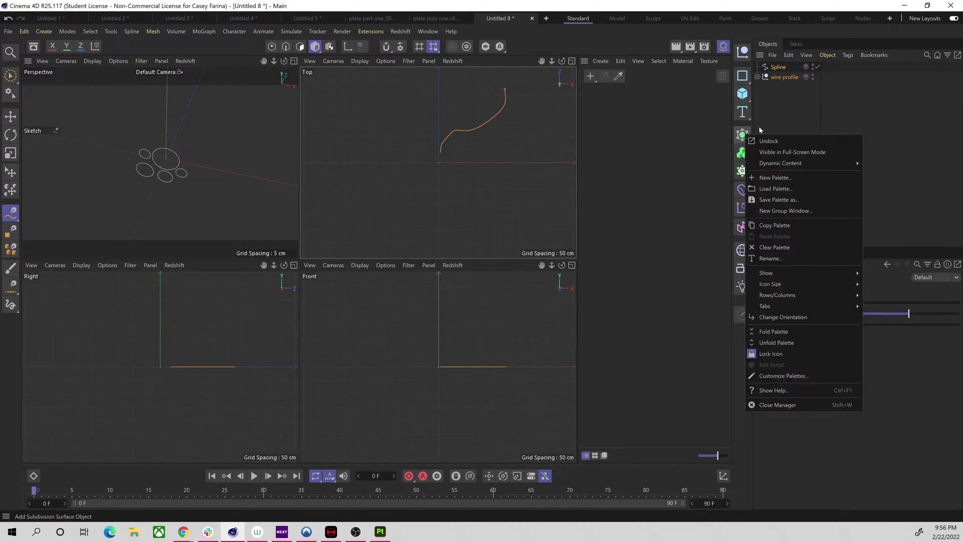
pyautogui.press('Escape')
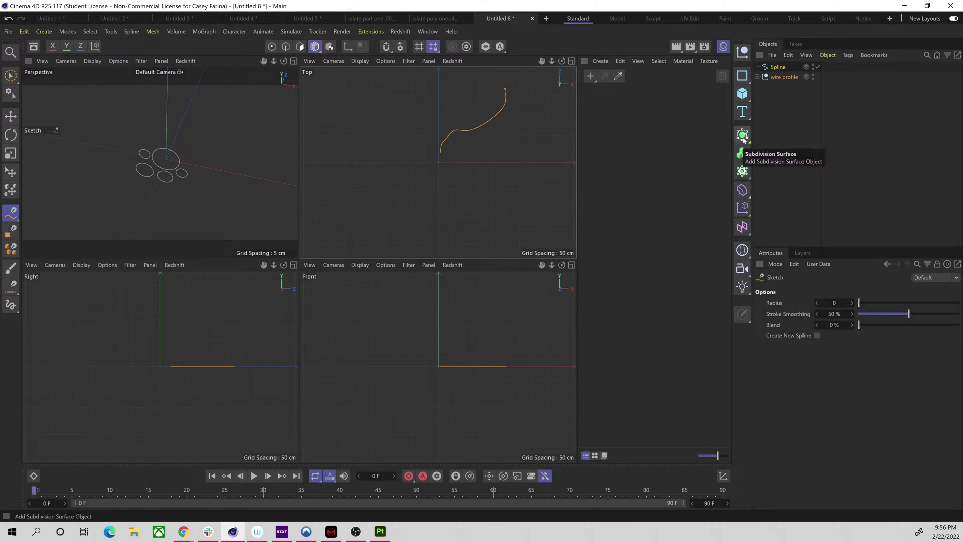
pyautogui.rightClick(742, 136)
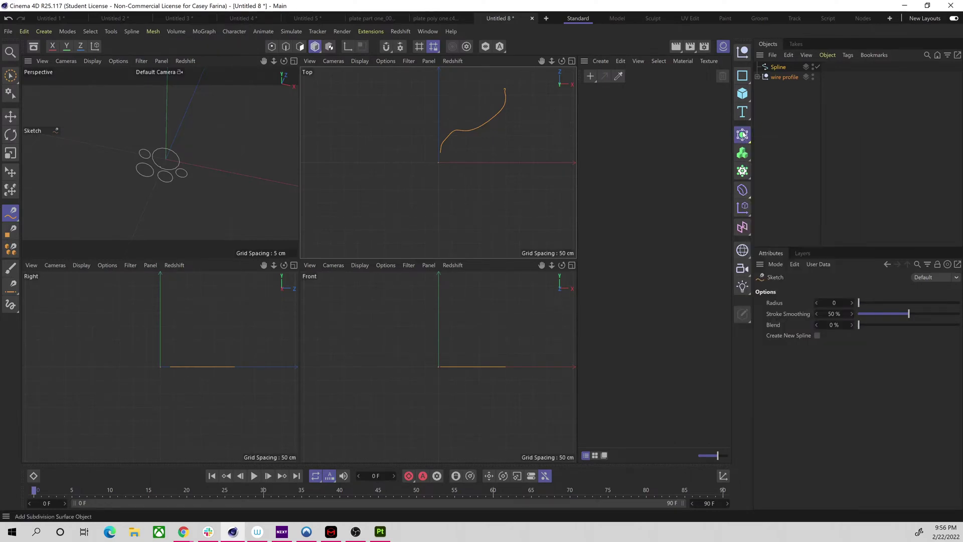
# Step: Add a Sweep generator and make both the path spline and the wire profile null its children
pyautogui.click(744, 135)
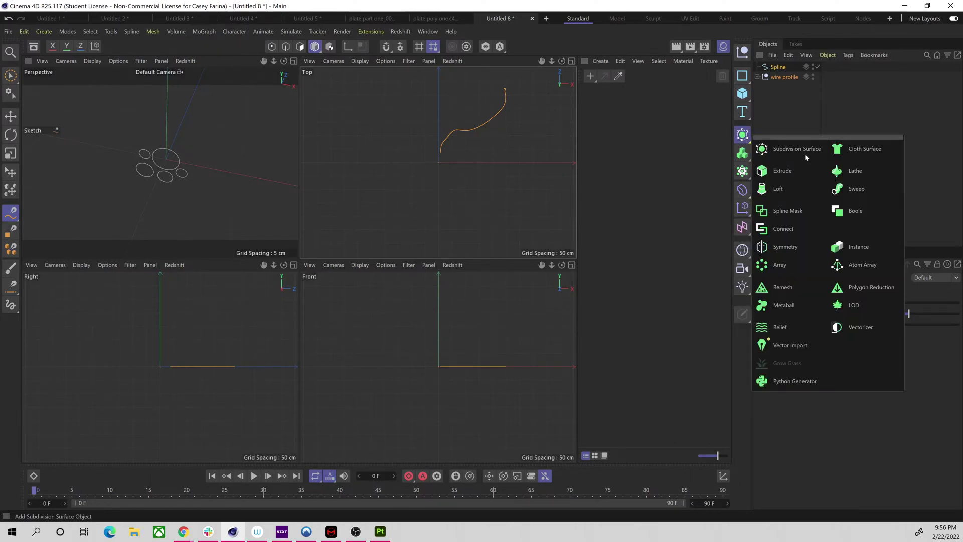
pyautogui.click(849, 187)
pyautogui.click(784, 86)
pyautogui.keyDown('shift'); pyautogui.click(776, 78); pyautogui.keyUp('shift')
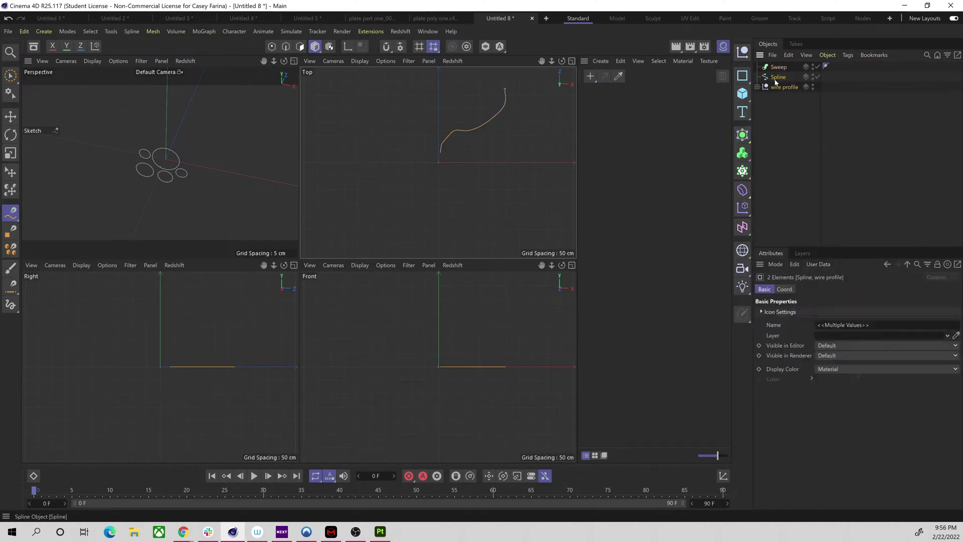
pyautogui.moveTo(776, 80); pyautogui.dragTo(779, 67)
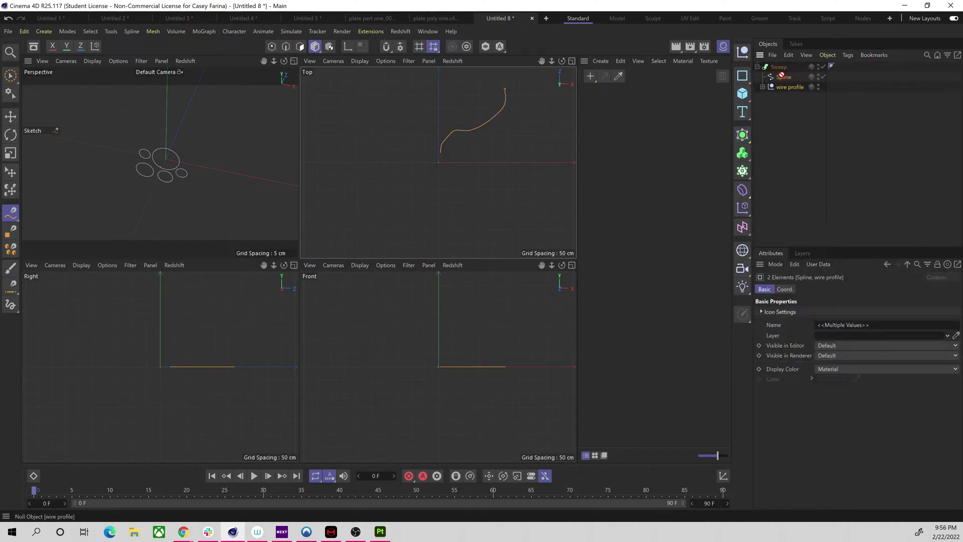
# Step: Try to move the wire profile null above the path spline inside the Sweep
pyautogui.click(787, 89)
pyautogui.moveTo(787, 89); pyautogui.dragTo(785, 81)
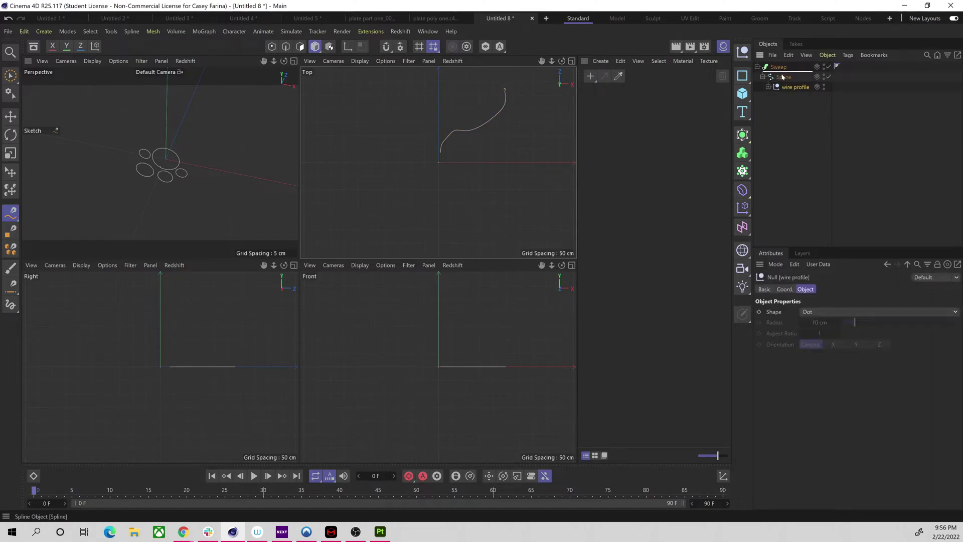
pyautogui.click(782, 78)
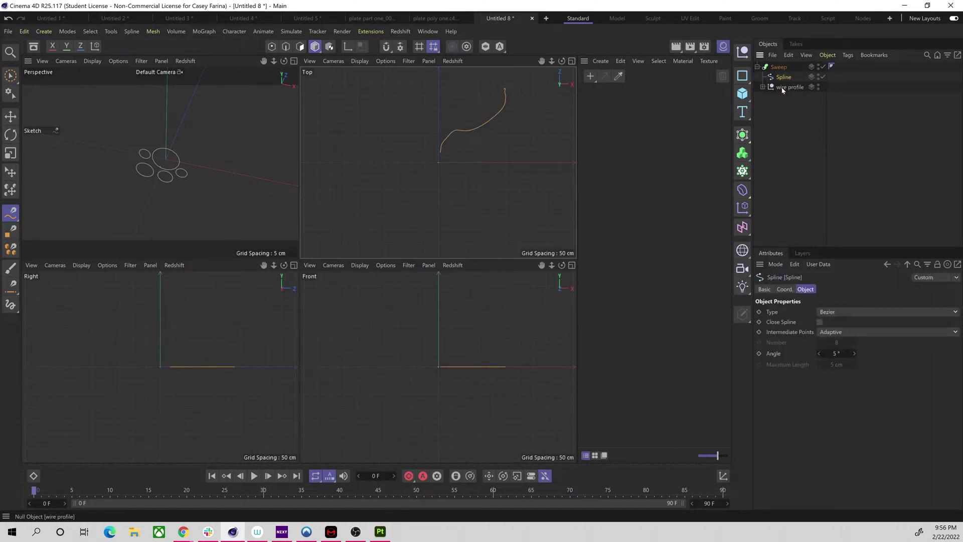
pyautogui.click(789, 87)
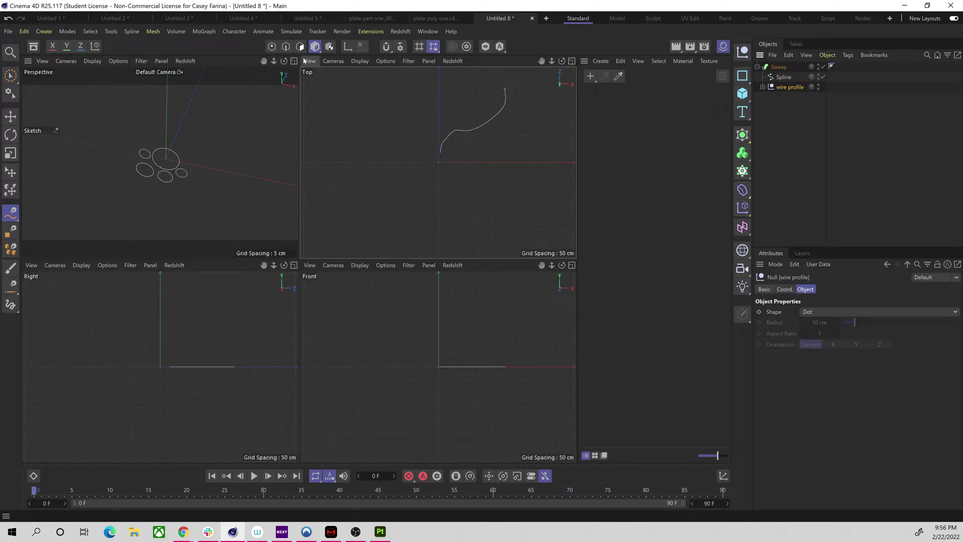
# Step: Add a Connect generator holding the five n-Side splines, and put it in the Sweep in place of the wire profile null
pyautogui.click(762, 87)
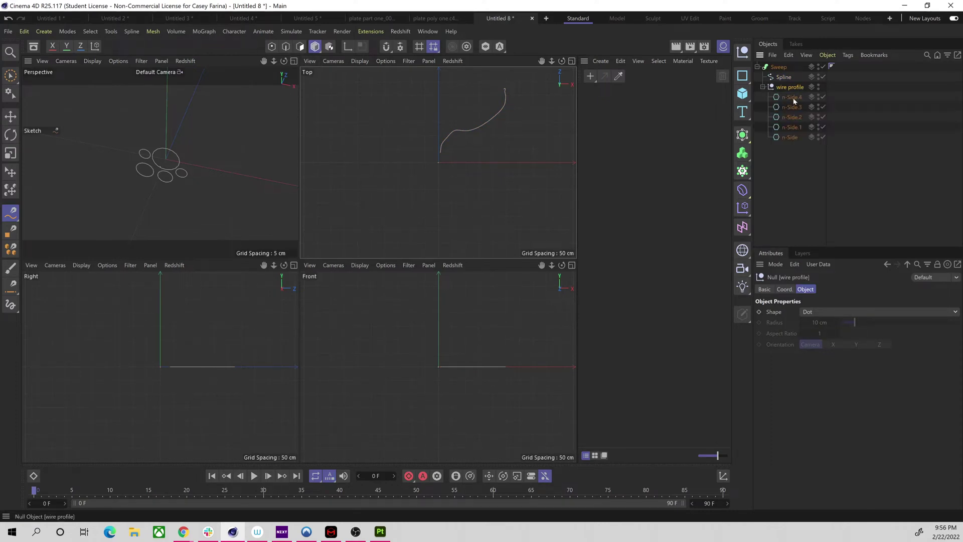
pyautogui.click(742, 134)
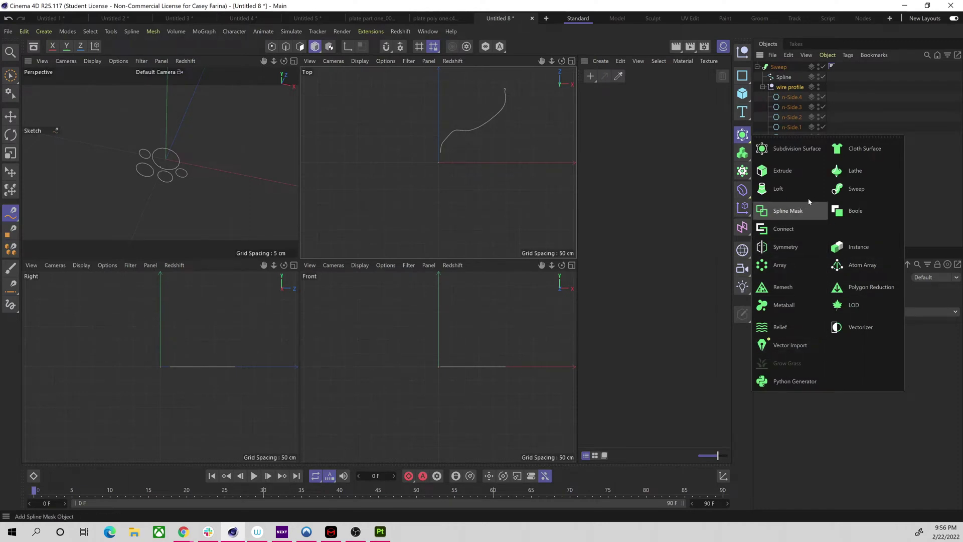
pyautogui.click(803, 231)
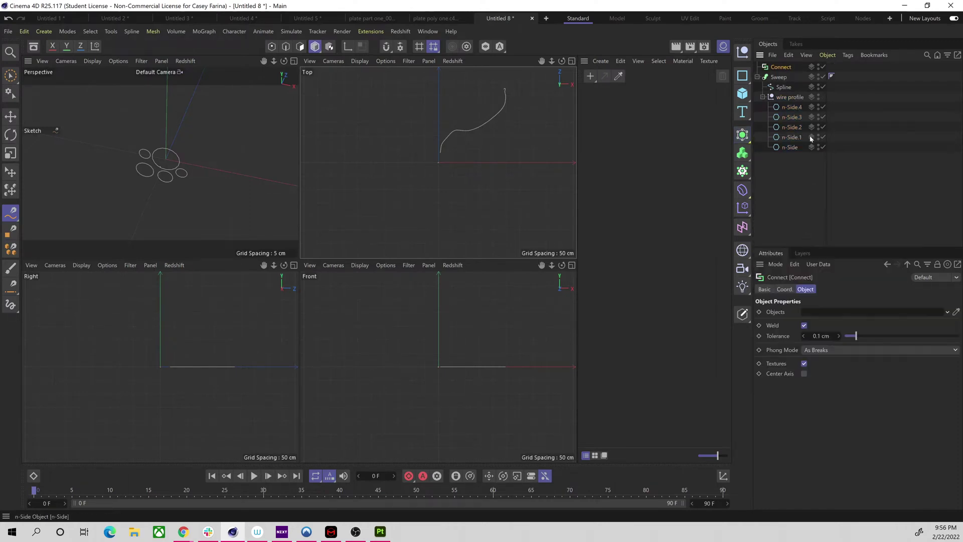
pyautogui.click(791, 108)
pyautogui.keyDown('shift'); pyautogui.click(791, 148); pyautogui.keyUp('shift')
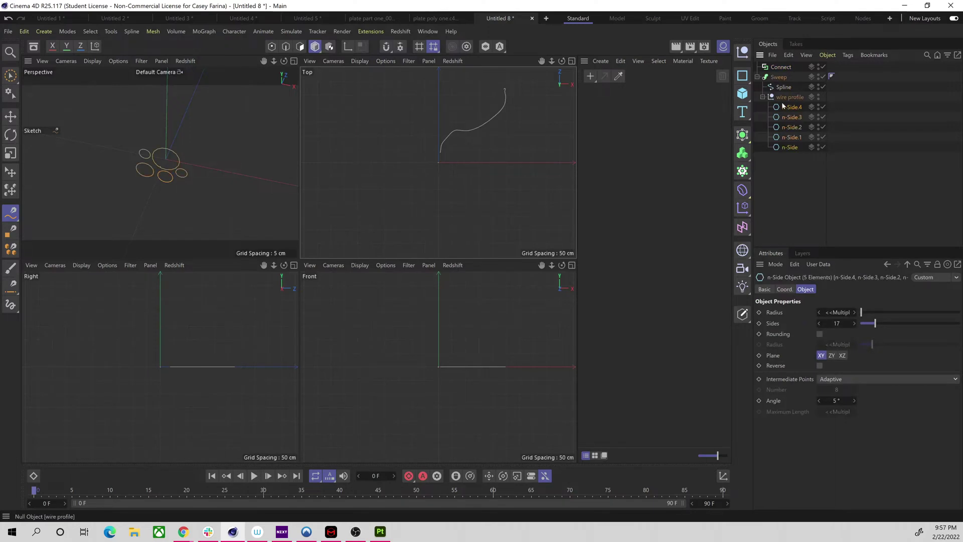
pyautogui.moveTo(785, 108); pyautogui.dragTo(790, 172)
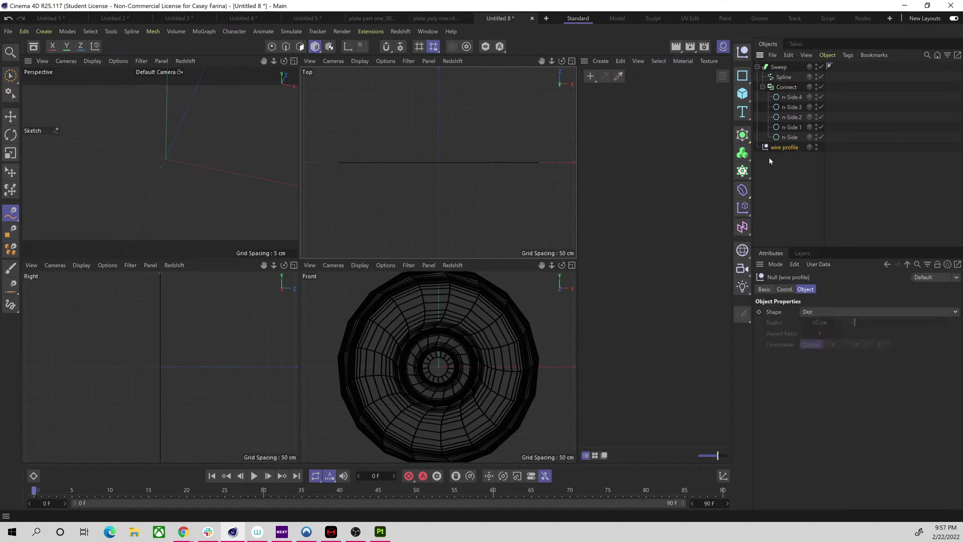
# Step: Place the Connect object above the path spline inside the Sweep and frame the swept wires in a maximized Perspective view
pyautogui.moveTo(786, 86); pyautogui.dragTo(781, 77)
pyautogui.click(294, 62)
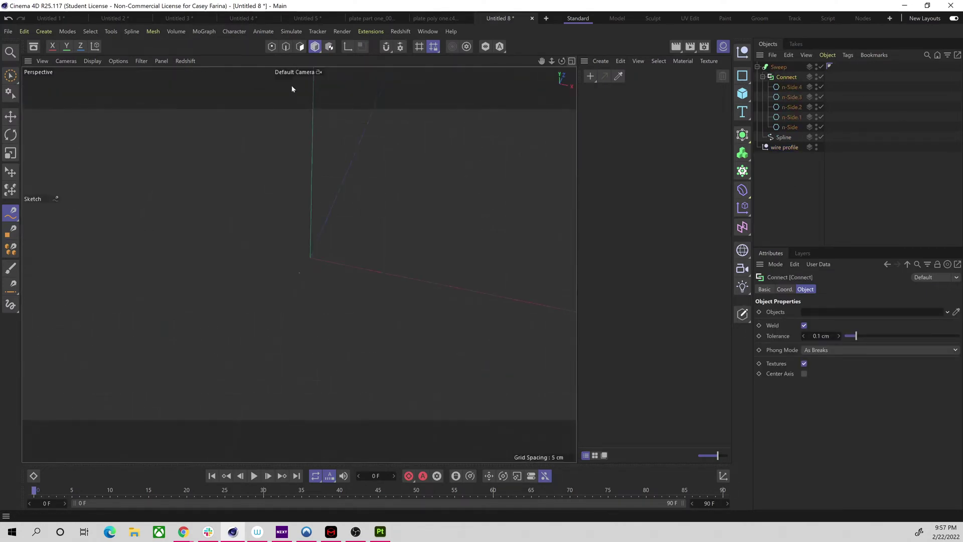
pyautogui.scroll(5, 329, 325)
pyautogui.click(779, 66)
pyautogui.press('h')
pyautogui.scroll(6, 130, 253)
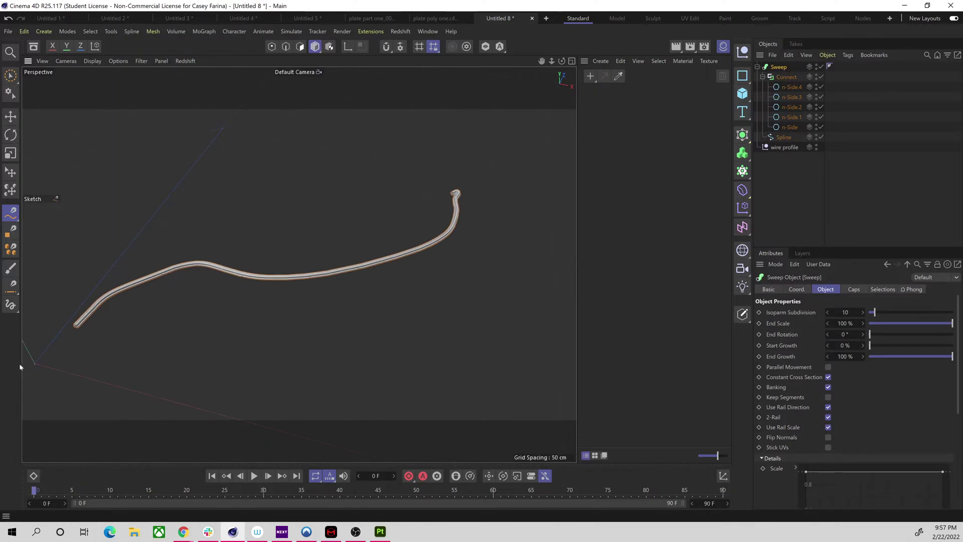
# Step: Display the mesh lines on the shaded wire bundle and inspect its geometry along the path
pyautogui.keyDown('alt'); pyautogui.moveTo(124, 290); pyautogui.dragTo(161, 270); pyautogui.keyUp('alt')
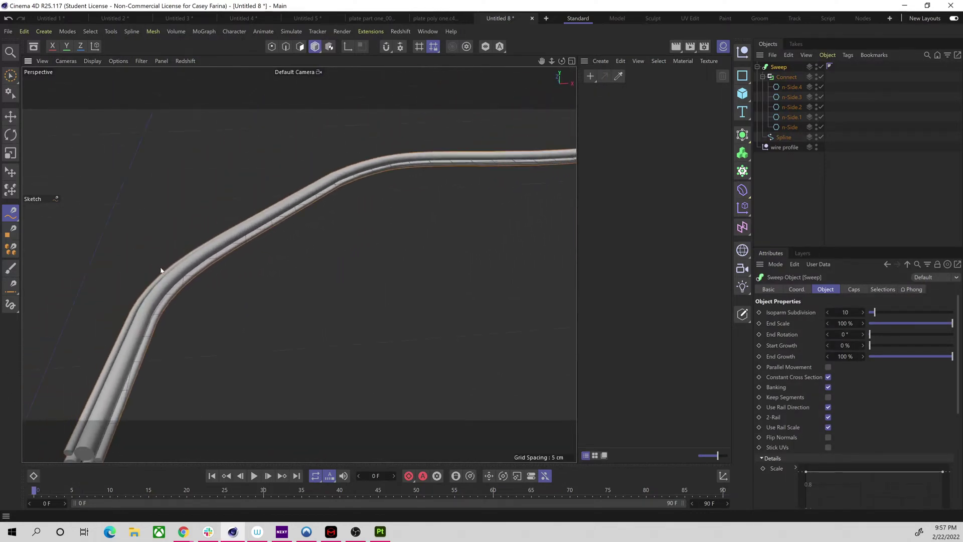
pyautogui.press('m')
pyautogui.press('b')
pyautogui.scroll(-8, 238, 285)
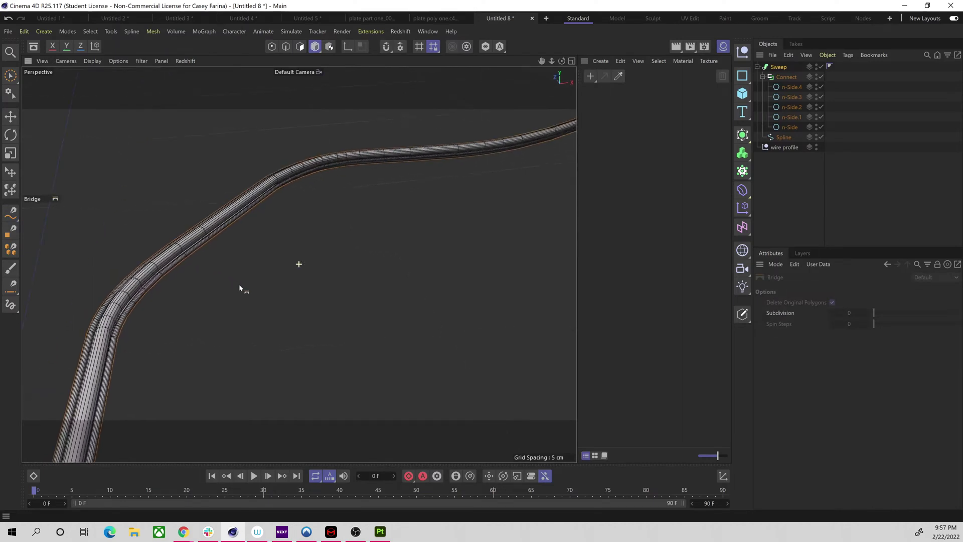
pyautogui.keyDown('alt'); pyautogui.moveTo(309, 243); pyautogui.dragTo(374, 280); pyautogui.keyUp('alt')
# Step: Twist the Sweep by lowering the end point of the Rotation curve in its Details settings
pyautogui.click(778, 66)
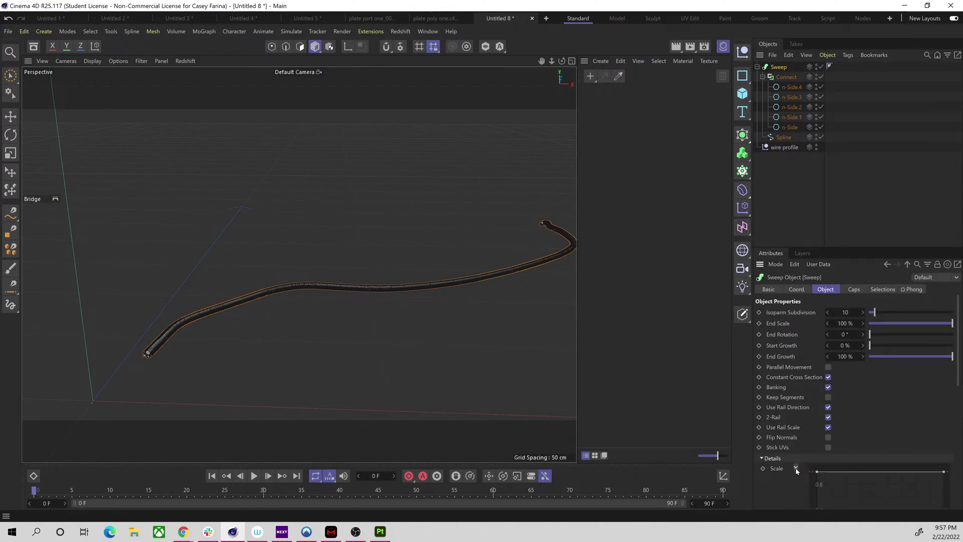
pyautogui.scroll(-3, 785, 452)
pyautogui.scroll(2, 792, 371)
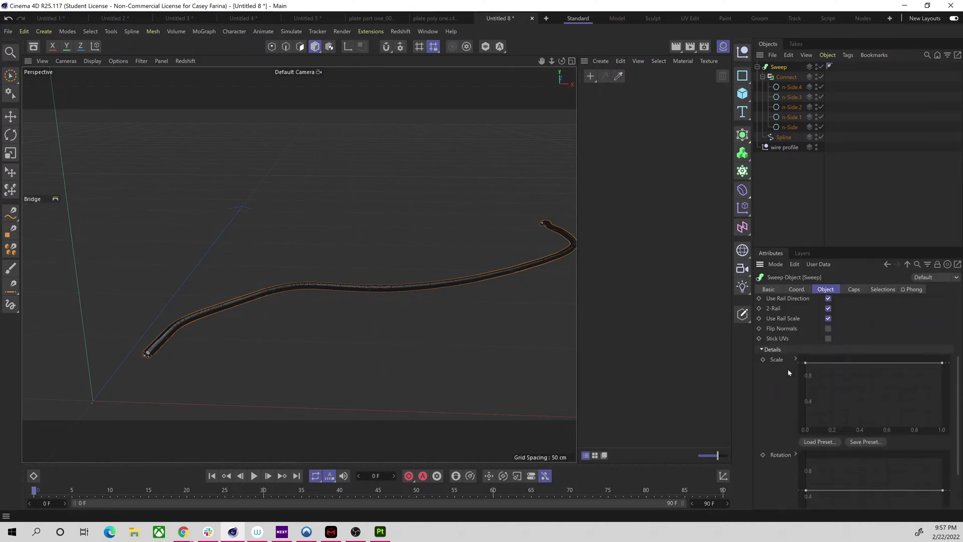
pyautogui.click(763, 350)
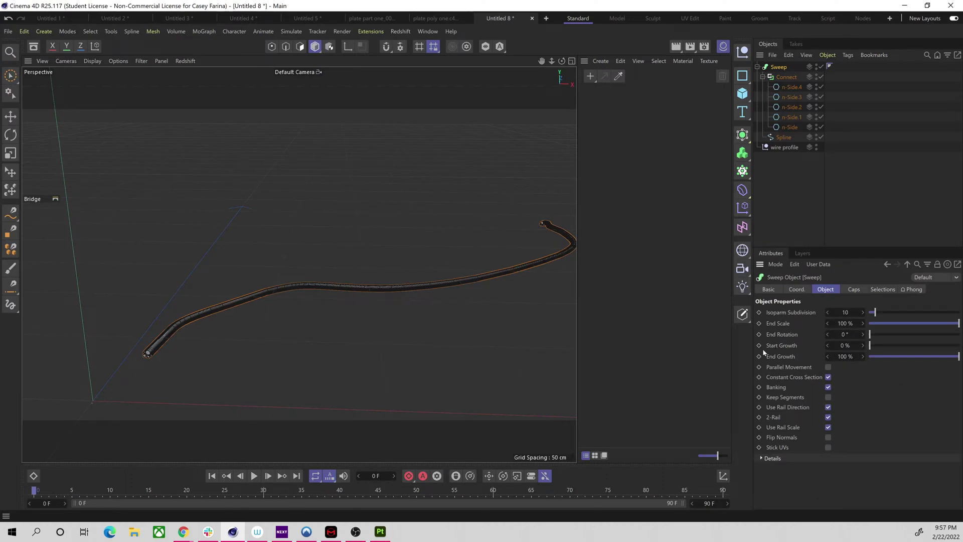
pyautogui.click(761, 459)
pyautogui.scroll(-2, 868, 464)
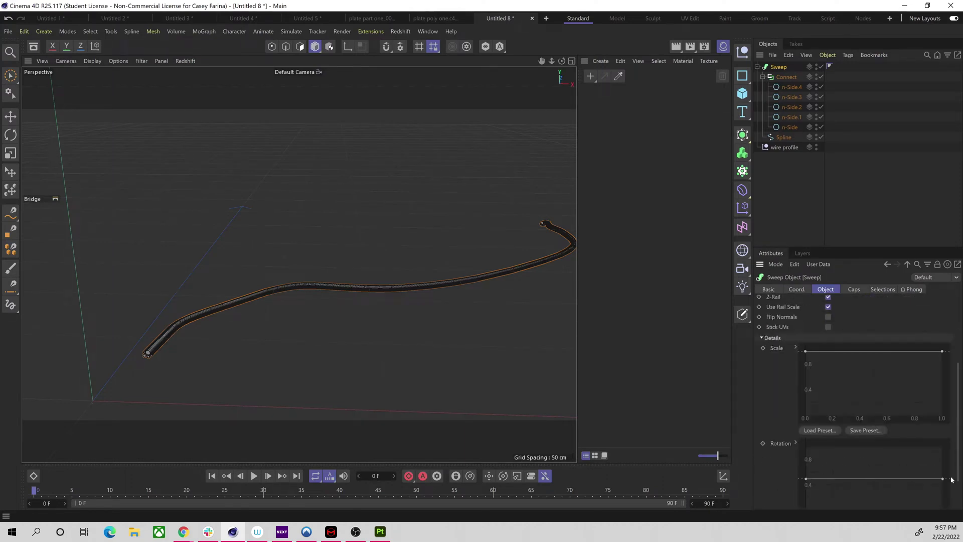
pyautogui.moveTo(943, 480); pyautogui.dragTo(953, 503)
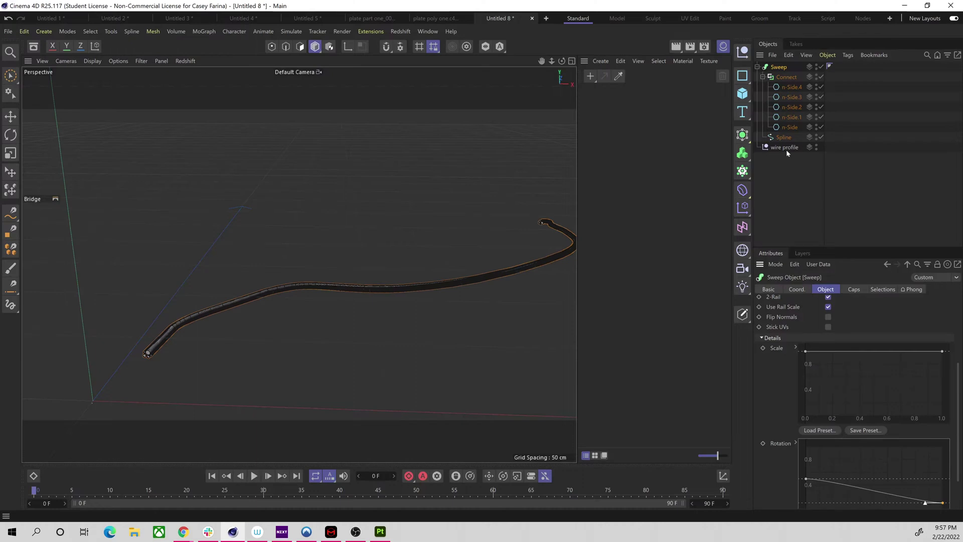
# Step: Move the Connect object out of the Sweep to the top level and rename it "wire profile"
pyautogui.click(782, 182)
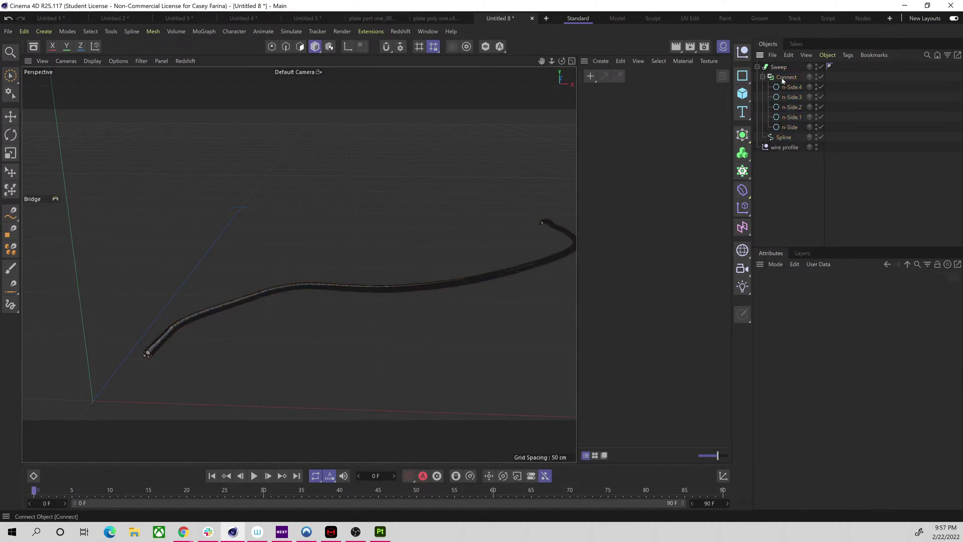
pyautogui.moveTo(782, 79); pyautogui.dragTo(798, 185)
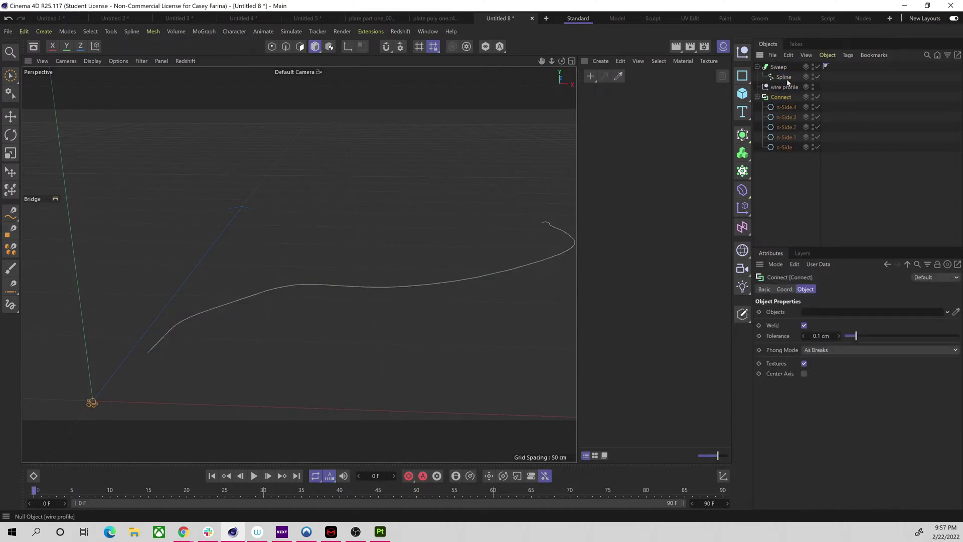
pyautogui.doubleClick(782, 96)
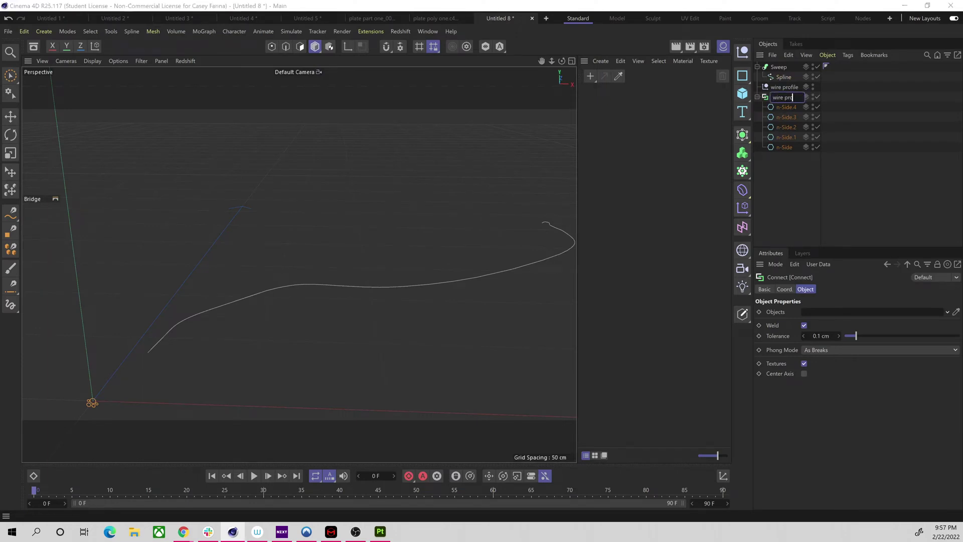
pyautogui.press('Return')
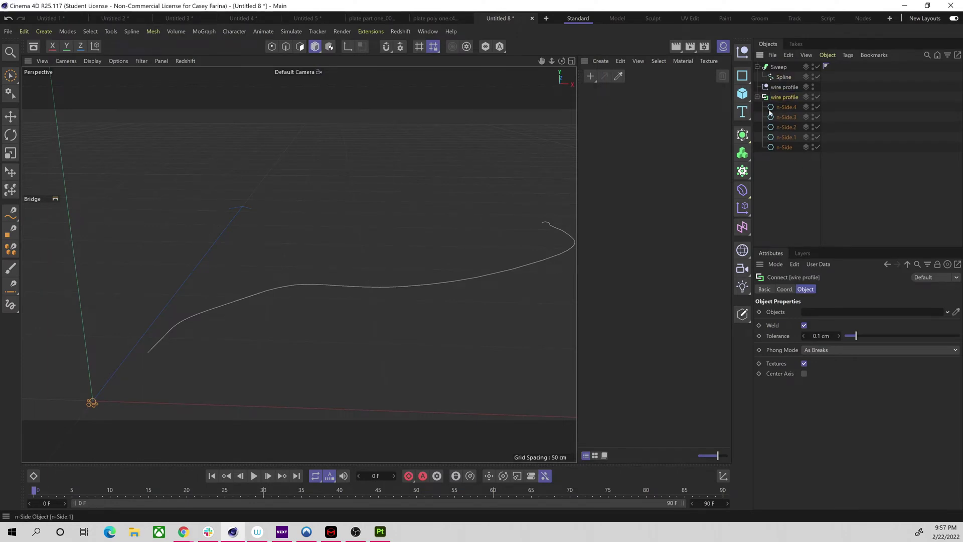
# Step: Delete the extra null named "wire profile" and the sketched path spline inside the Sweep
pyautogui.click(786, 88)
pyautogui.press('Delete')
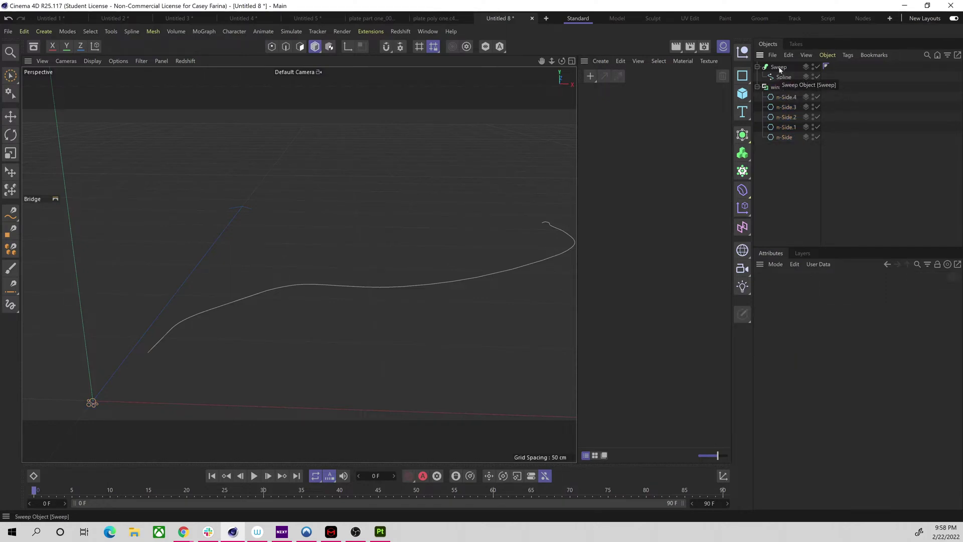
pyautogui.click(783, 76)
pyautogui.moveTo(788, 77); pyautogui.dragTo(806, 166)
pyautogui.press('Delete')
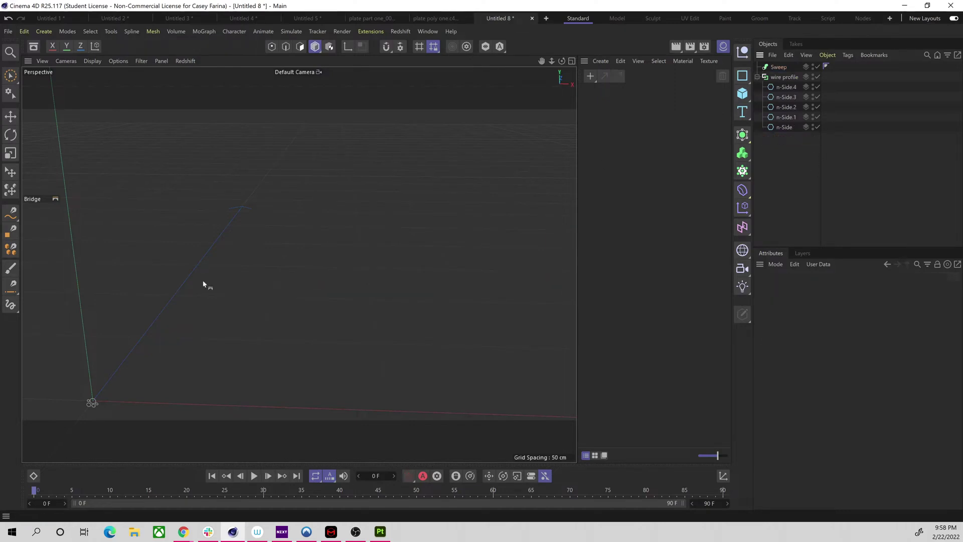
# Step: Add a null at the wire profile's origin and place two copies of it spaced out along the Z axis
pyautogui.keyDown('alt'); pyautogui.moveTo(299, 263); pyautogui.dragTo(256, 279); pyautogui.keyUp('alt')
pyautogui.scroll(1, 102, 346)
pyautogui.scroll(-4, 101, 348)
pyautogui.keyDown('alt'); pyautogui.moveTo(100, 383); pyautogui.dragTo(302, 362, button='middle'); pyautogui.keyUp('alt')
pyautogui.scroll(10, 302, 361)
pyautogui.keyDown('alt'); pyautogui.moveTo(240, 310); pyautogui.dragTo(232, 316); pyautogui.keyUp('alt')
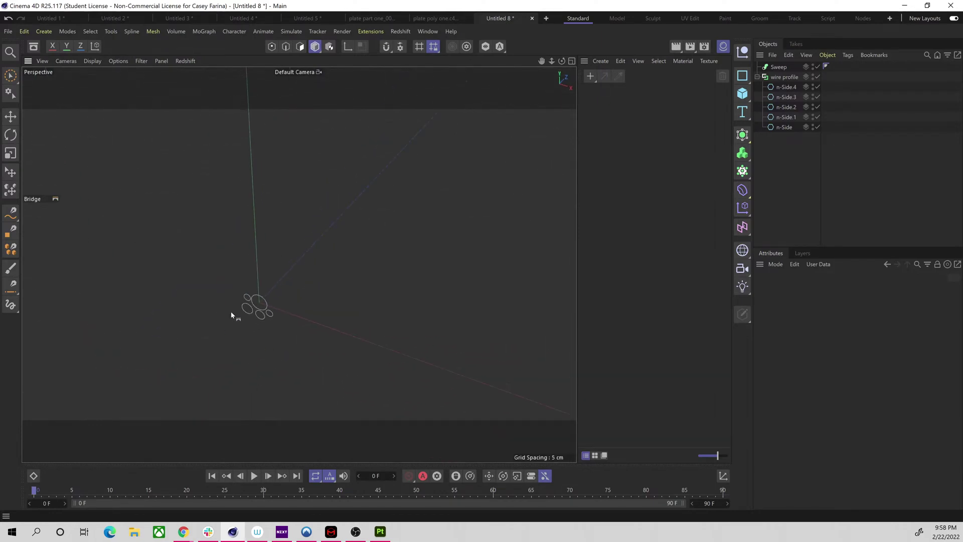
pyautogui.click(742, 51)
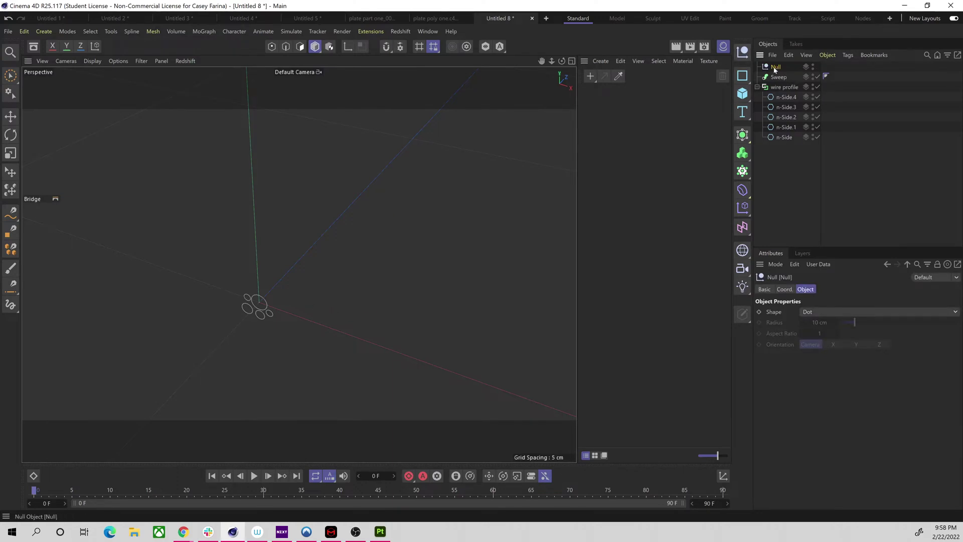
pyautogui.press('e')
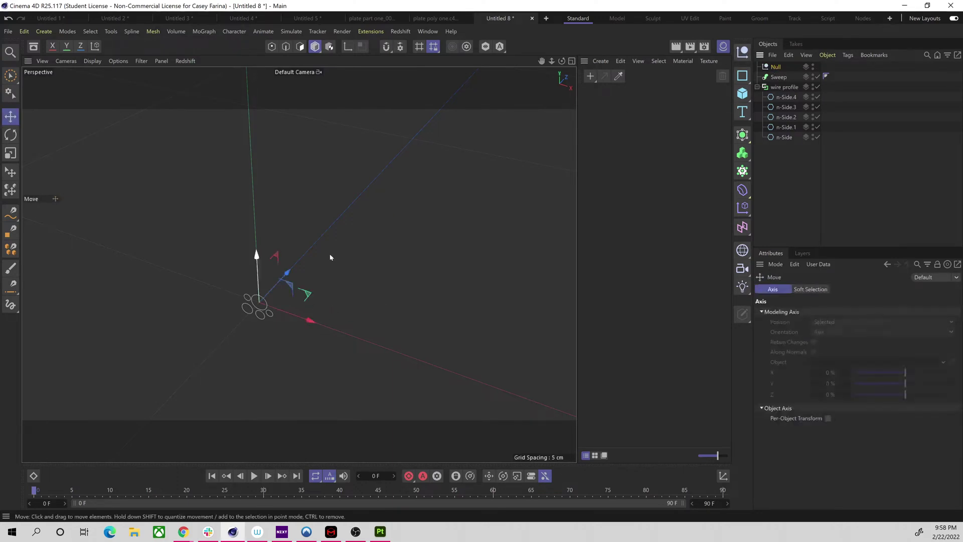
pyautogui.moveTo(289, 272); pyautogui.dragTo(373, 186)
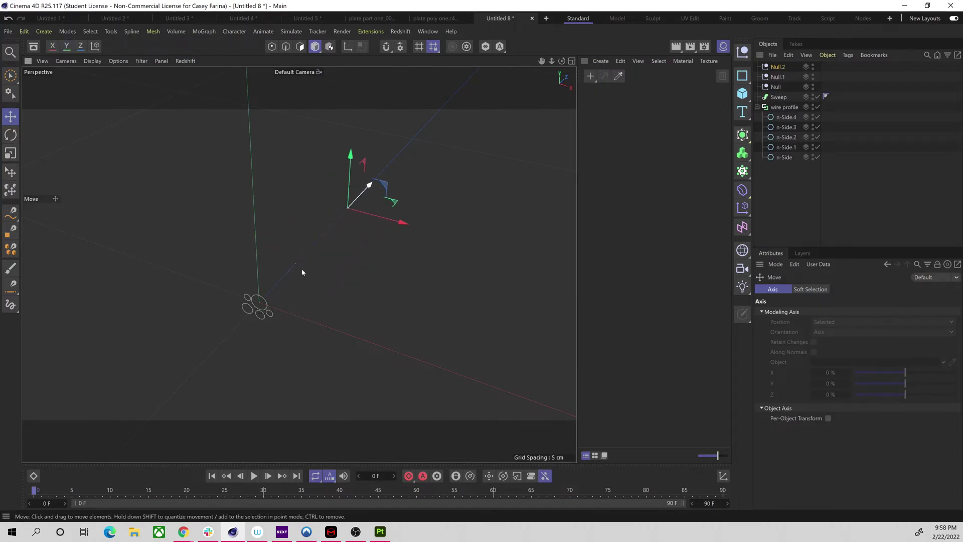
pyautogui.click(777, 86)
pyautogui.click(779, 78)
pyautogui.click(780, 68)
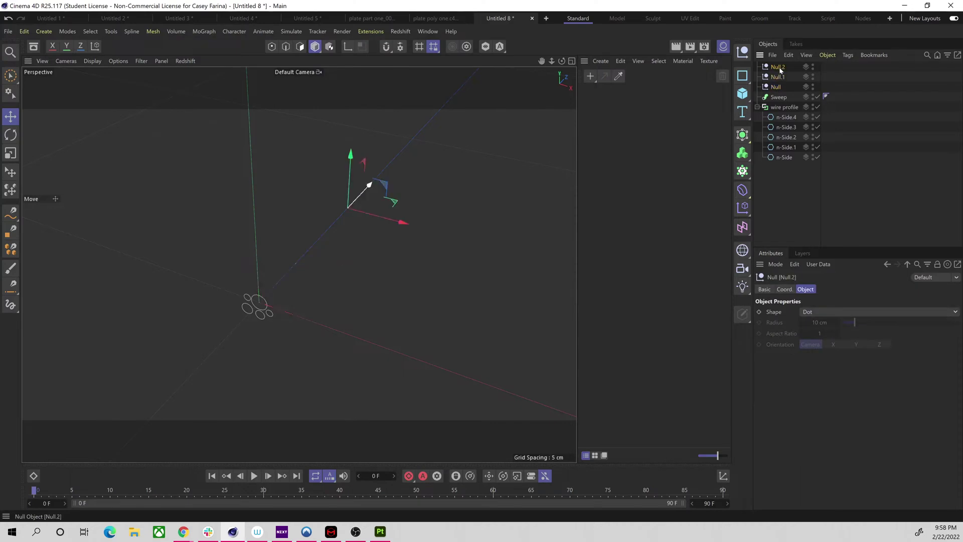
# Step: Rename the three nulls "start", "middle" and "end" in order from the wire profile outward
pyautogui.doubleClick(776, 86)
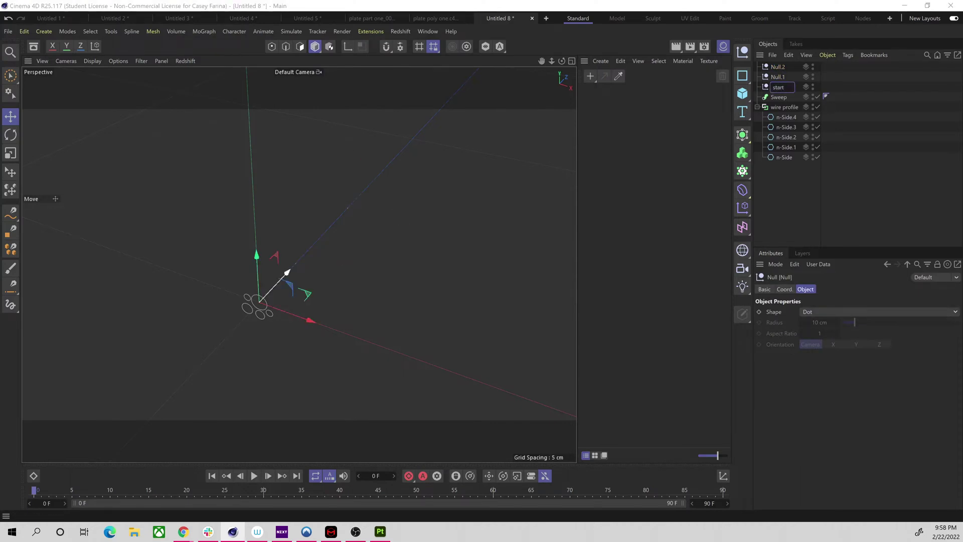
pyautogui.write('start')
pyautogui.doubleClick(779, 78)
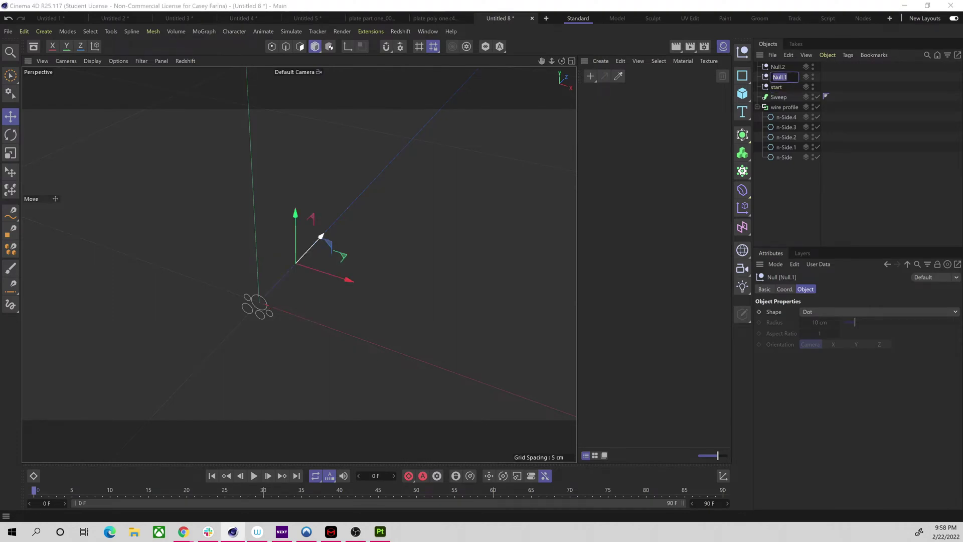
pyautogui.write('n')
pyautogui.write('iddle')
pyautogui.press('Return')
pyautogui.doubleClick(778, 67)
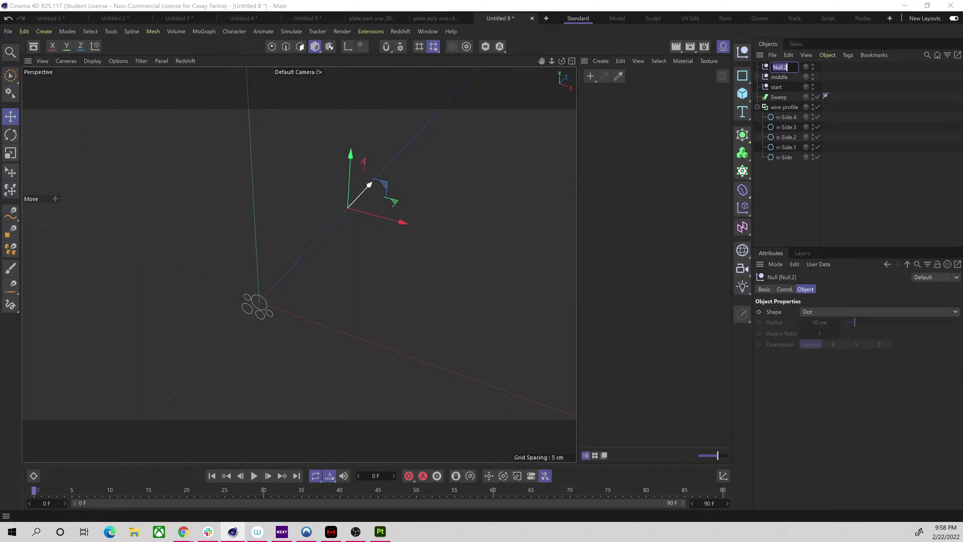
pyautogui.write('end')
pyautogui.press('Return')
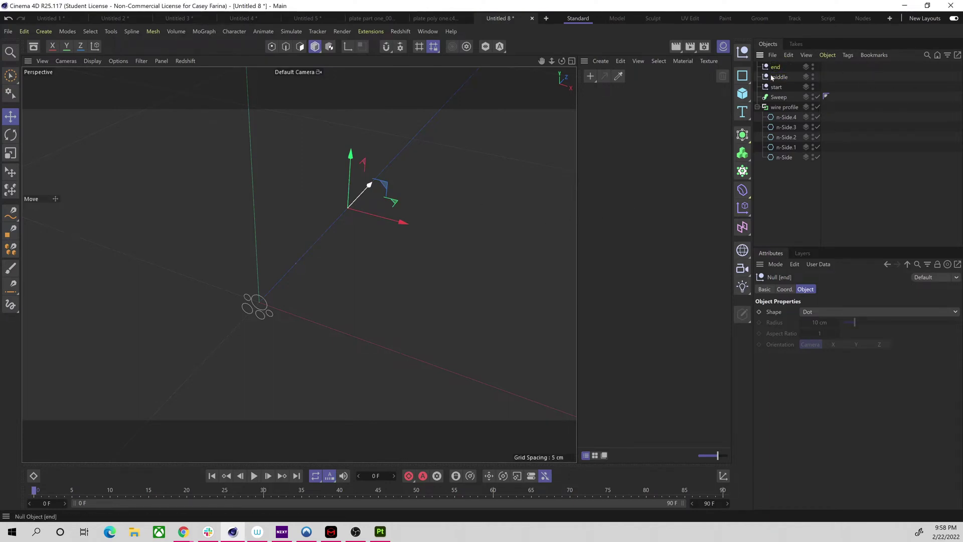
# Step: Add a MoGraph Tracer linked to the end, middle and start nulls, with its tracing mode set to Connect All Objects
pyautogui.click(743, 172)
pyautogui.click(780, 223)
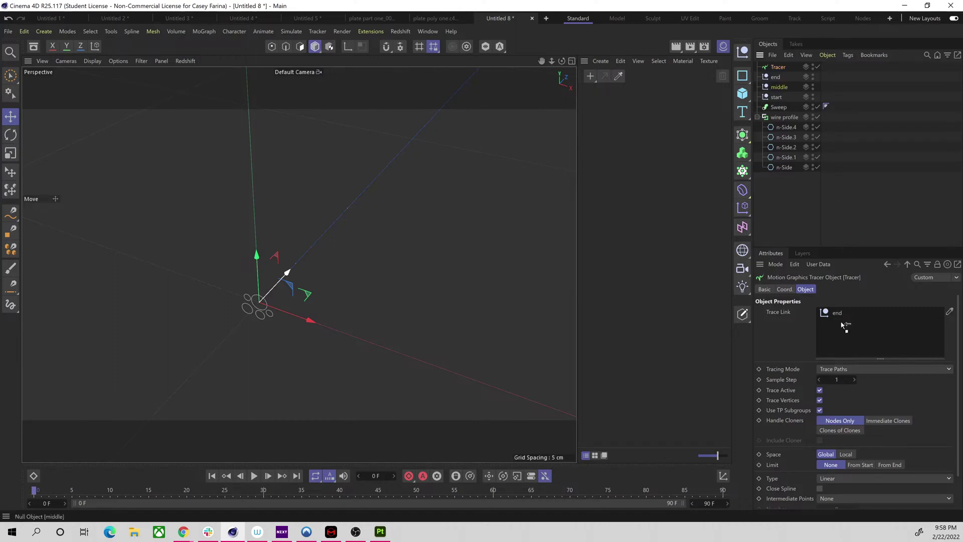
pyautogui.moveTo(843, 323); pyautogui.dragTo(844, 330)
pyautogui.click(842, 370)
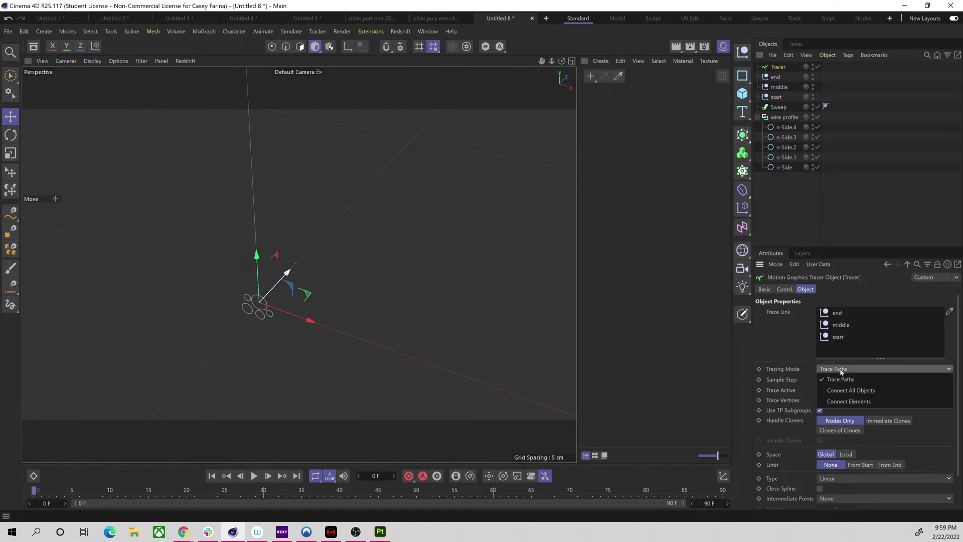
pyautogui.click(851, 388)
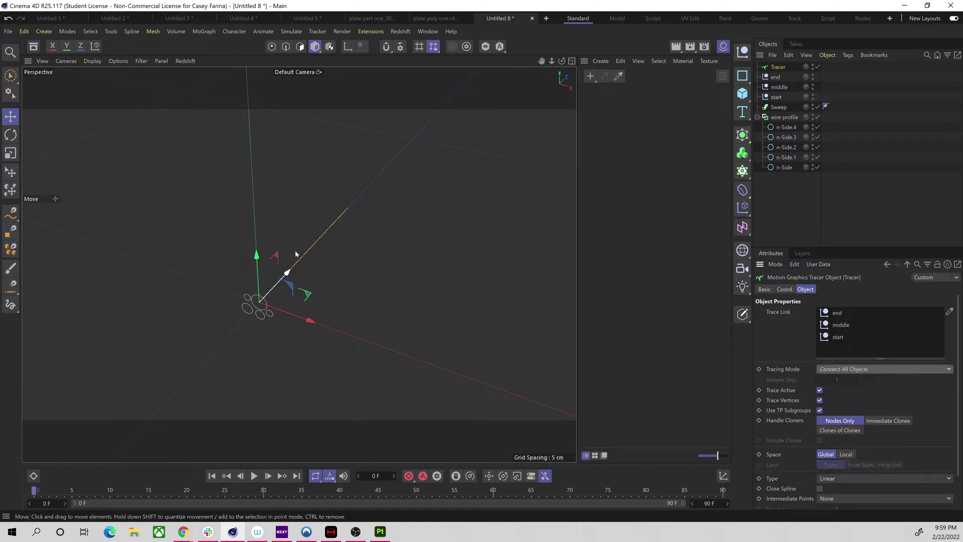
pyautogui.click(354, 265)
# Step: Try raising the middle null along the Y axis to bend the traced line, and undo the move
pyautogui.click(780, 90)
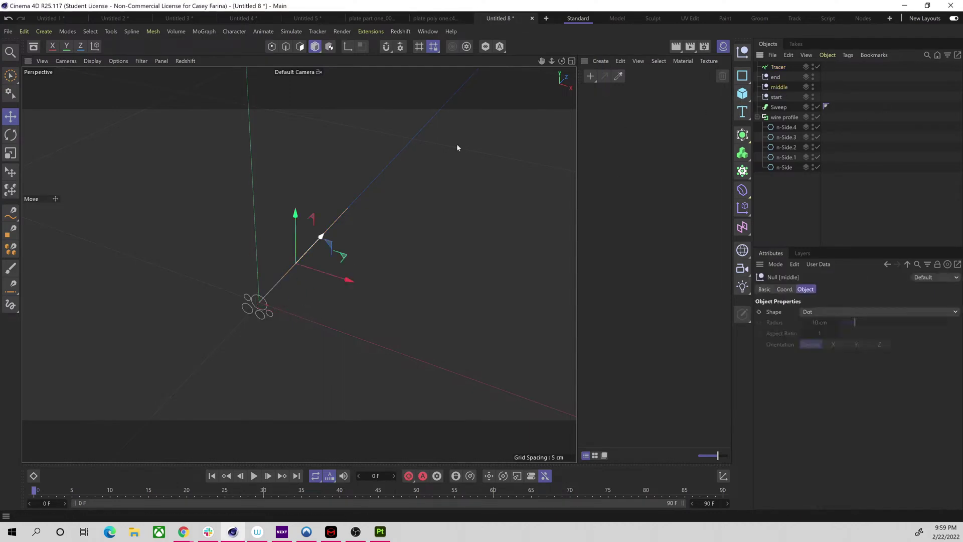
pyautogui.moveTo(296, 211); pyautogui.dragTo(303, 176)
pyautogui.hotkey('ctrl', 'z')
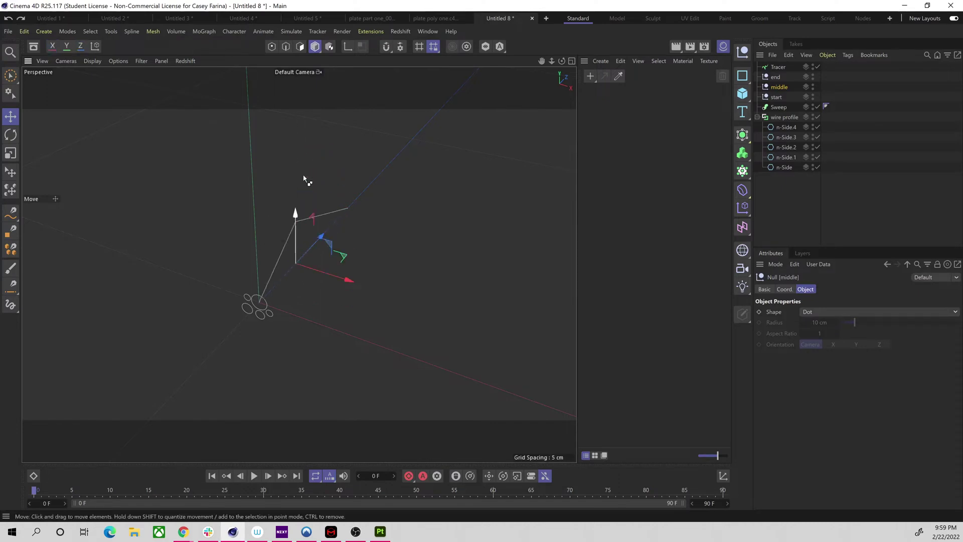
pyautogui.click(789, 197)
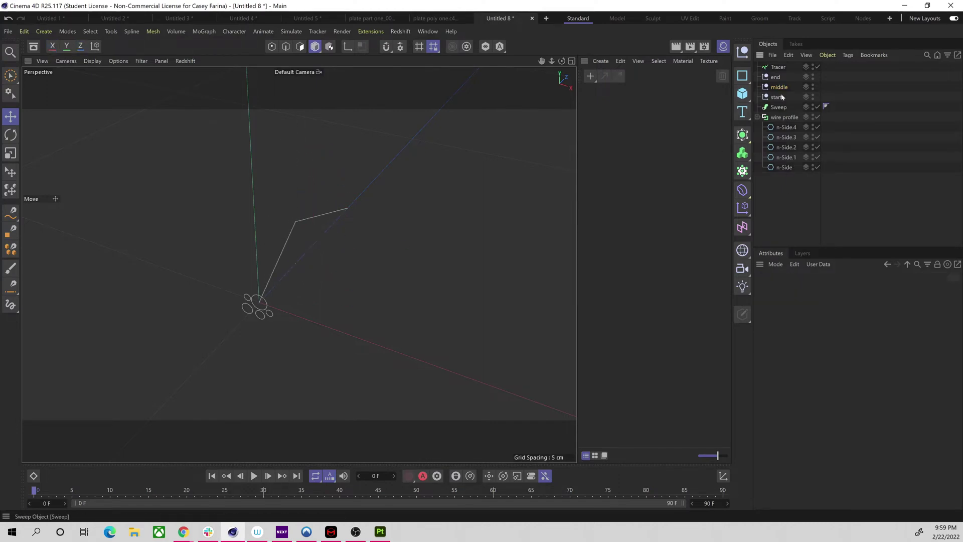
# Step: Raise the middle null slightly along the Y axis so the traced line bends between start and end
pyautogui.click(778, 87)
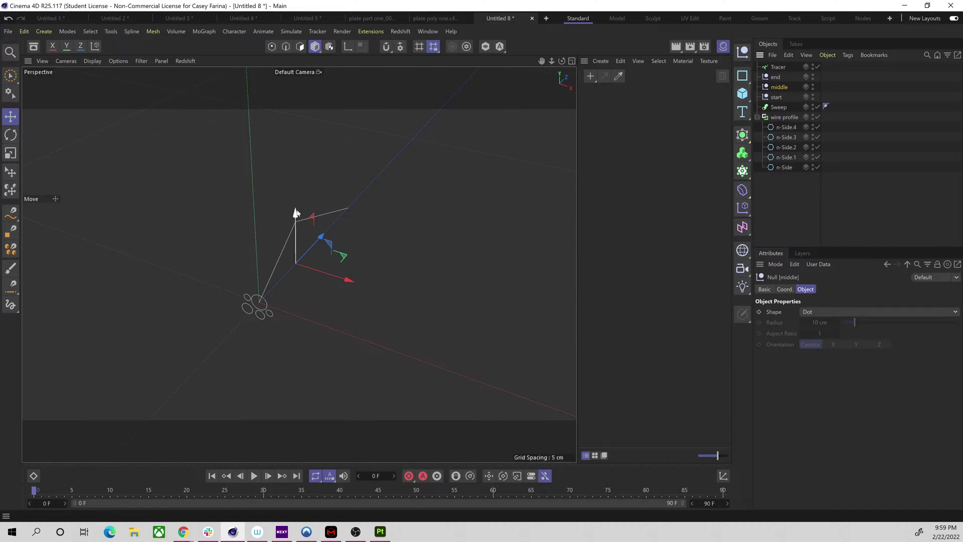
pyautogui.moveTo(296, 206); pyautogui.dragTo(297, 195)
pyautogui.hotkey('ctrl', 'z')
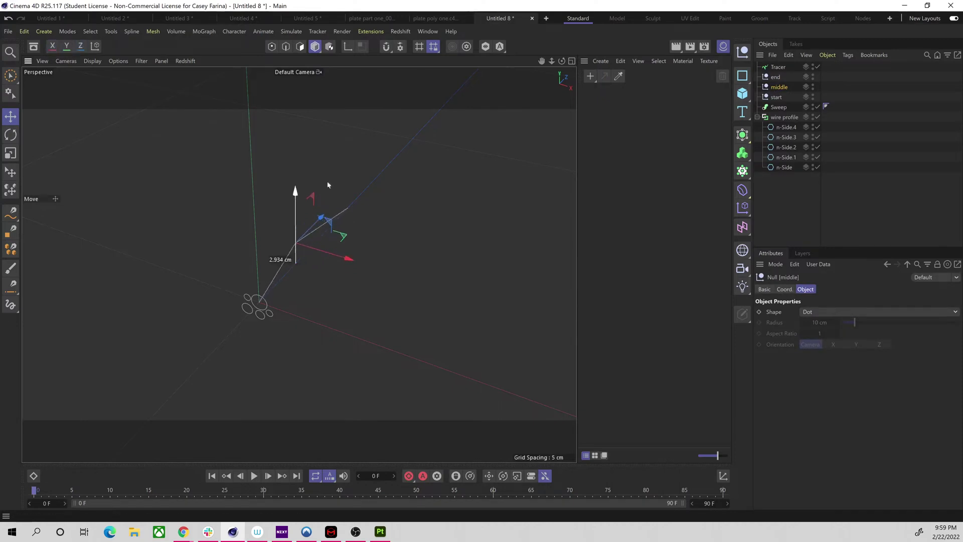
# Step: Set the Tracer's spline type to B-Spline and its intermediate points to Uniform
pyautogui.click(778, 68)
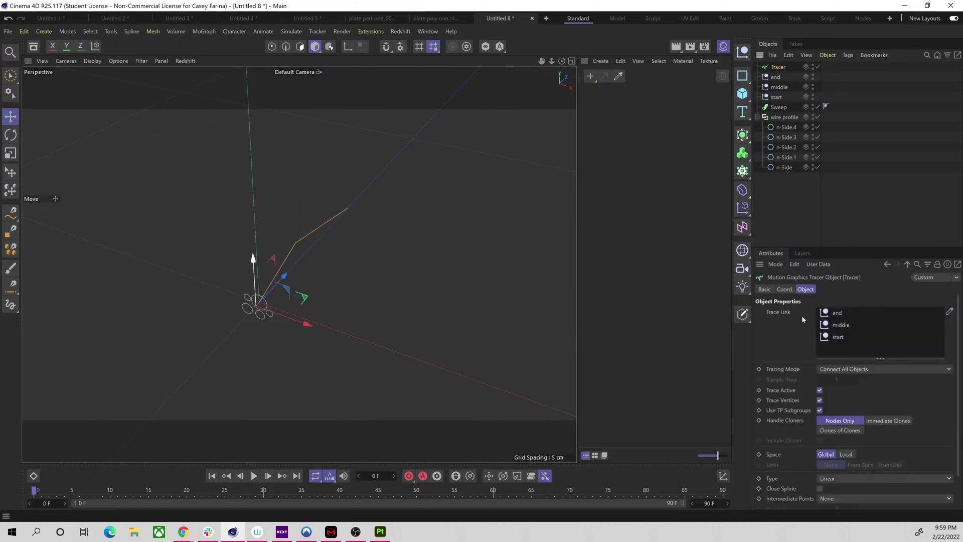
pyautogui.scroll(-3, 774, 368)
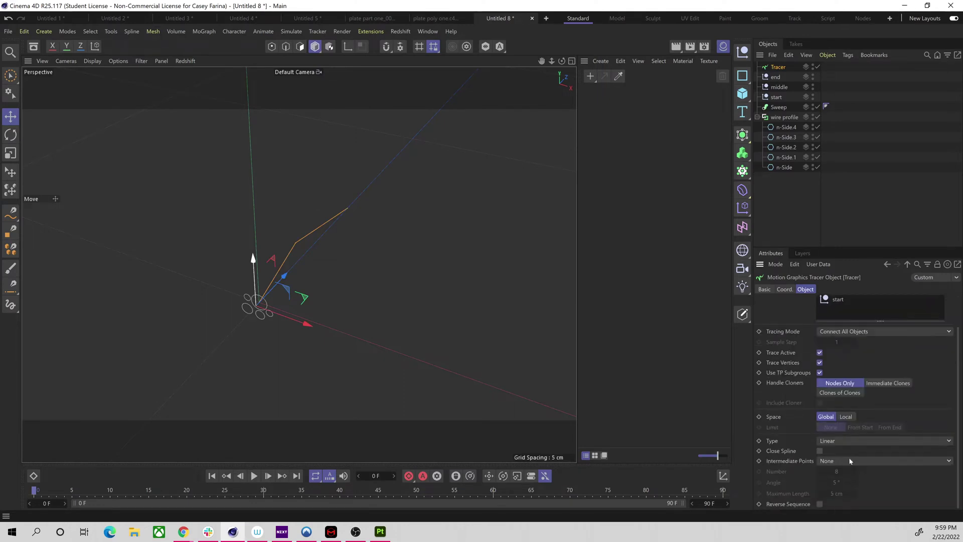
pyautogui.click(842, 442)
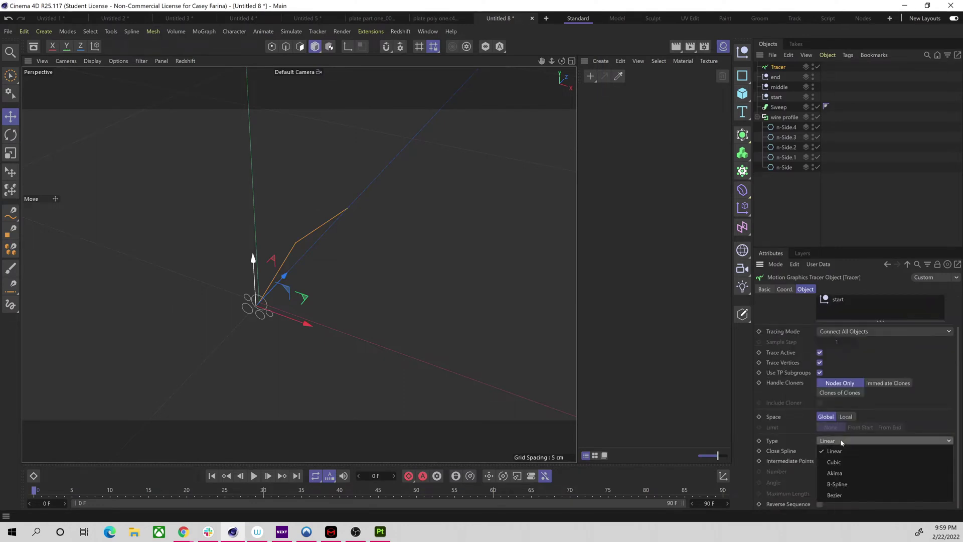
pyautogui.click(855, 485)
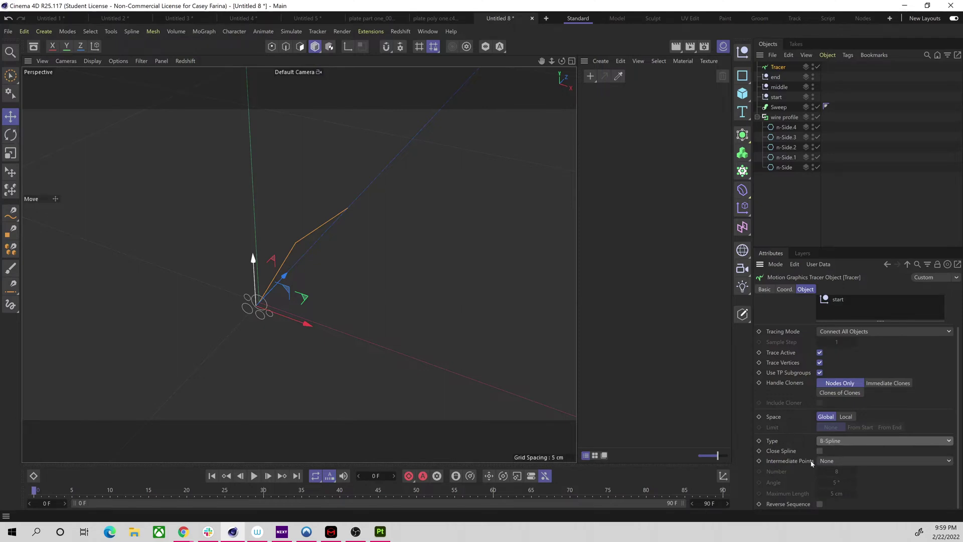
pyautogui.click(830, 461)
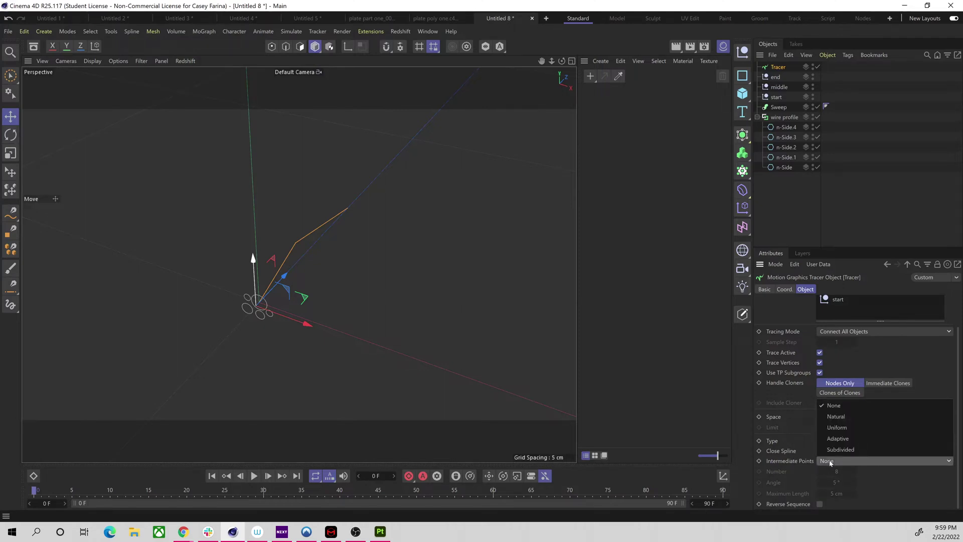
pyautogui.click(837, 428)
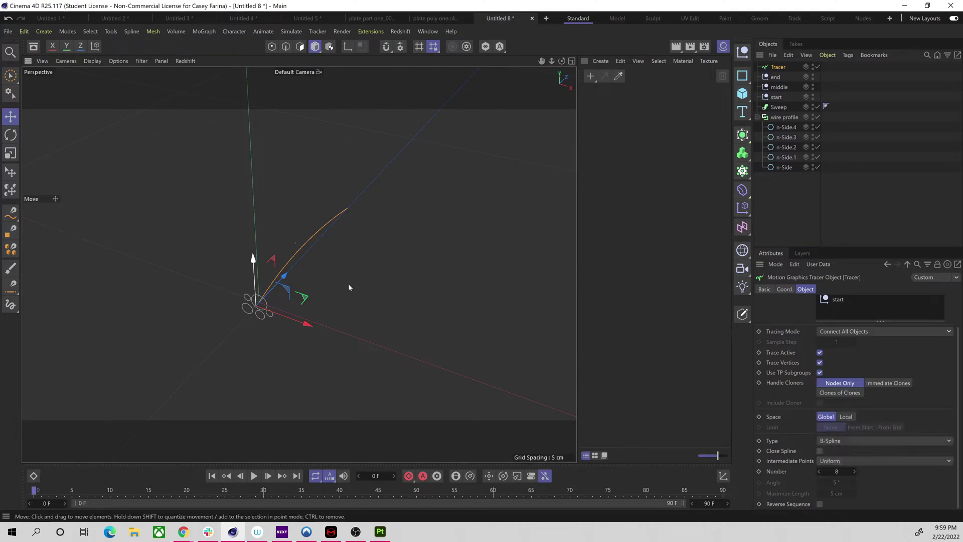
# Step: Shift the Tracer up along the Y axis and bring it back down to the start null
pyautogui.moveTo(348, 283); pyautogui.dragTo(303, 262)
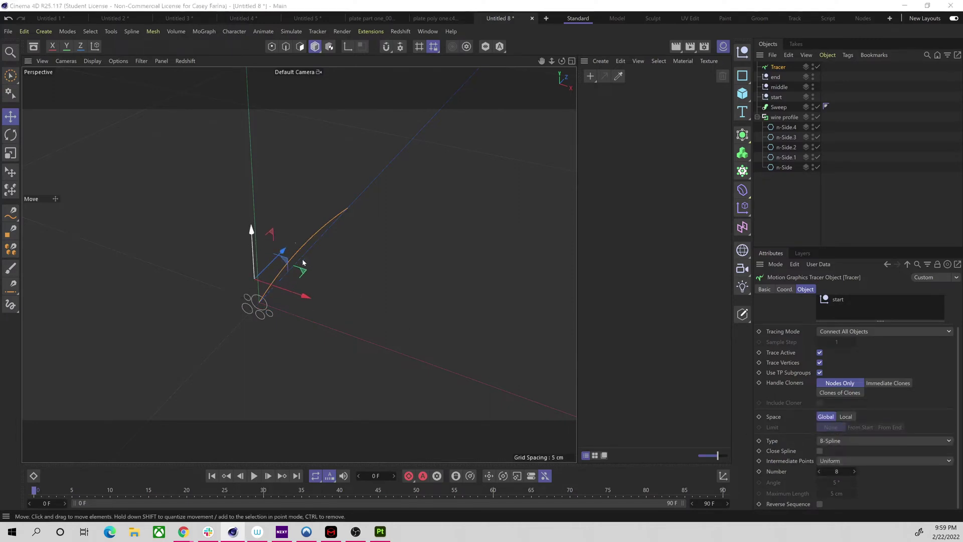
pyautogui.click(320, 287)
pyautogui.hotkey('ctrl', 'z')
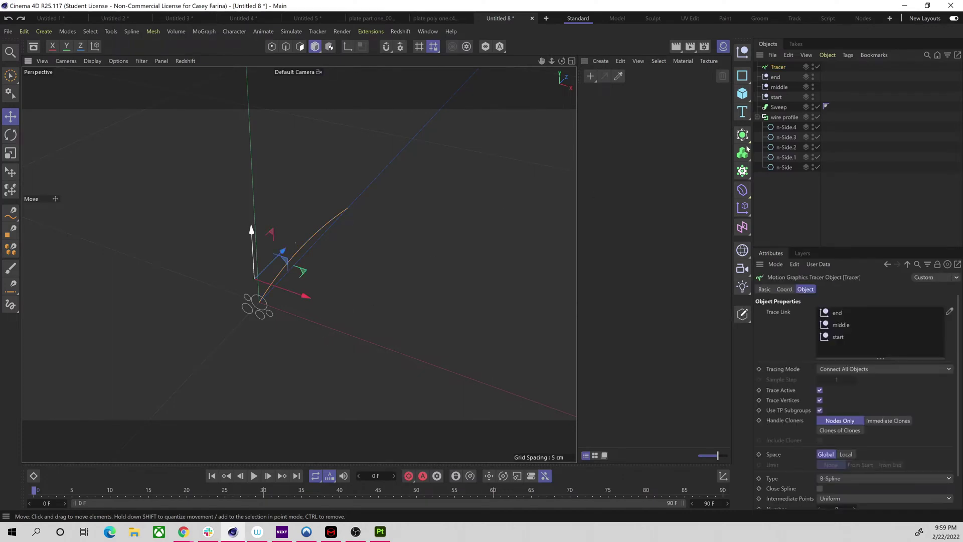
pyautogui.click(807, 204)
pyautogui.click(781, 68)
pyautogui.moveTo(251, 230); pyautogui.dragTo(253, 255)
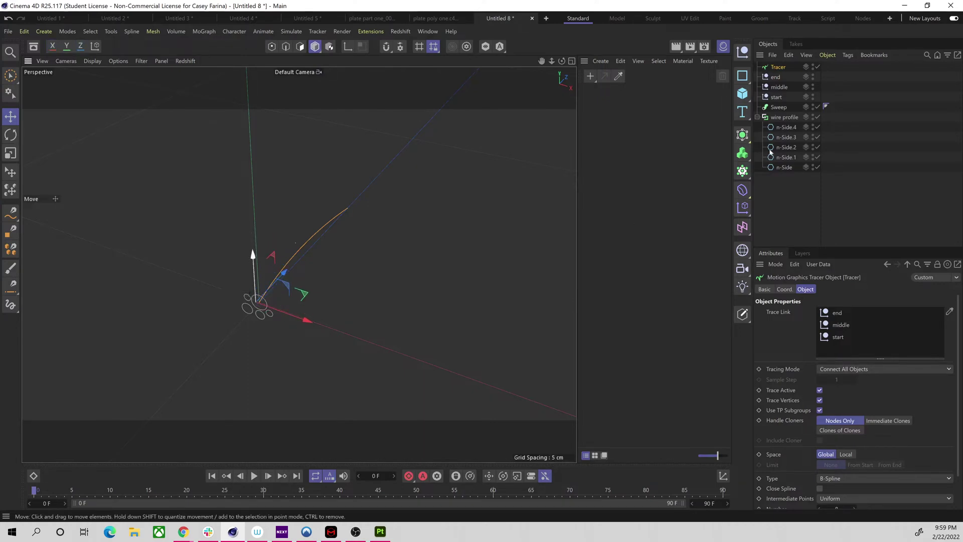
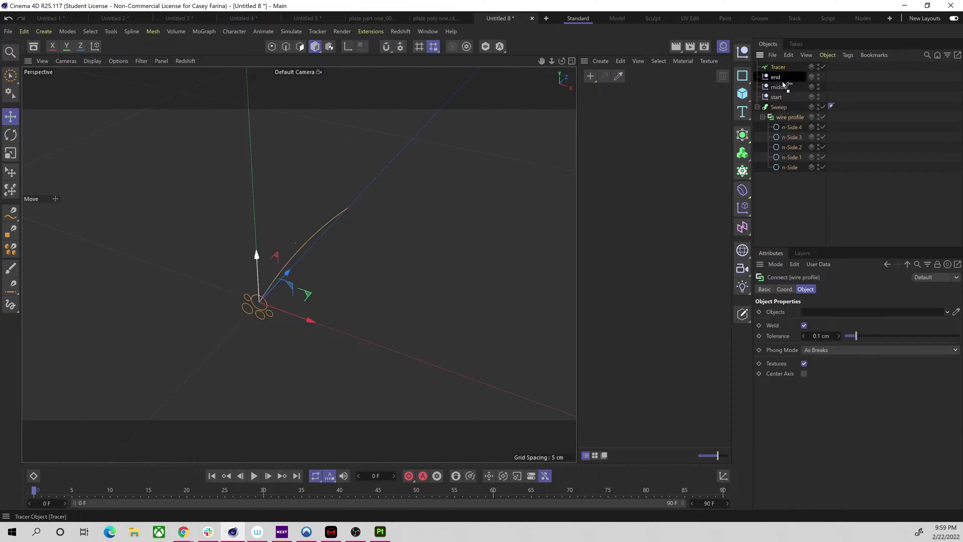
# Step: Place the Tracer inside the Sweep below the wire profile so the profile is swept along the traced path
pyautogui.moveTo(779, 110); pyautogui.dragTo(786, 107)
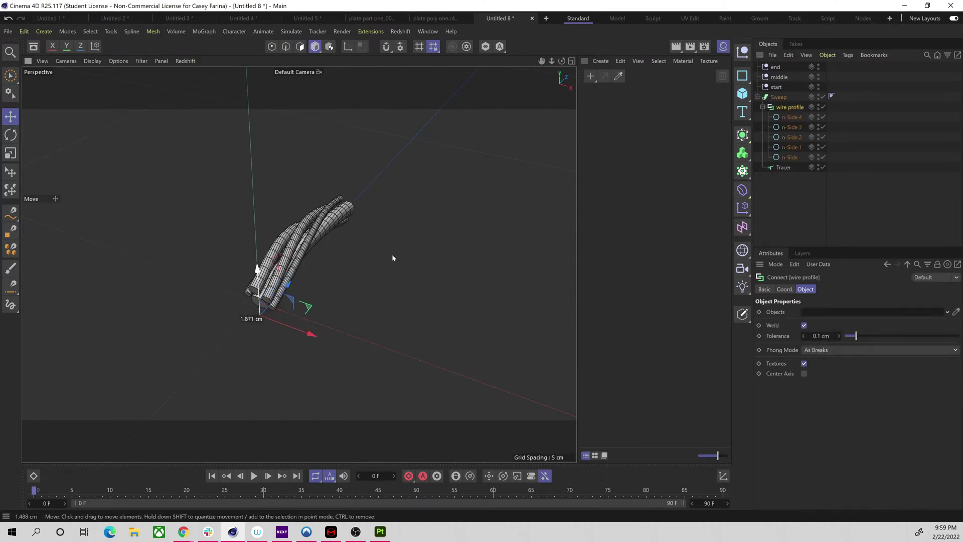
pyautogui.click(356, 267)
pyautogui.keyDown('alt'); pyautogui.moveTo(342, 272); pyautogui.dragTo(303, 223); pyautogui.keyUp('alt')
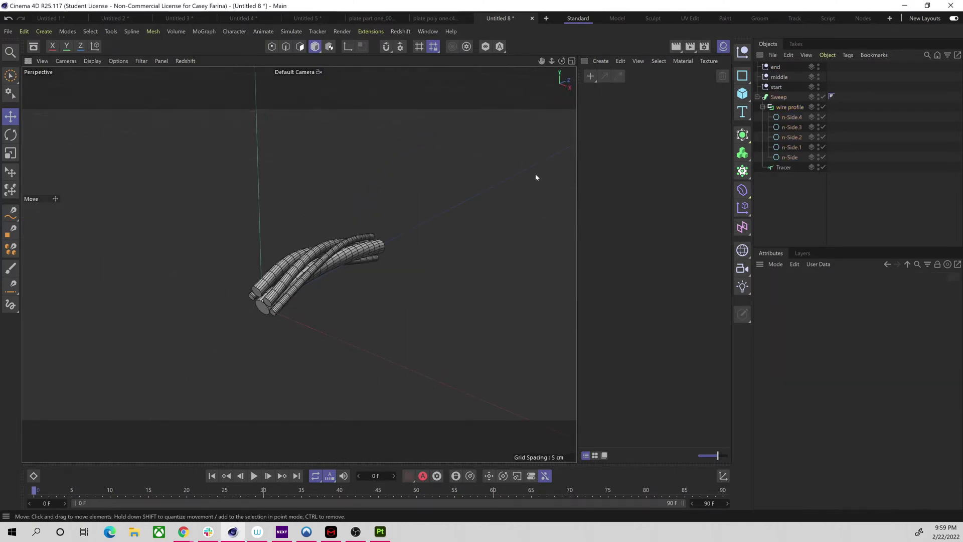
# Step: Shift the middle null in the XY plane to test how the wire bundle bends between start and end
pyautogui.click(777, 88)
pyautogui.click(778, 68)
pyautogui.click(781, 78)
pyautogui.moveTo(324, 226); pyautogui.dragTo(408, 254)
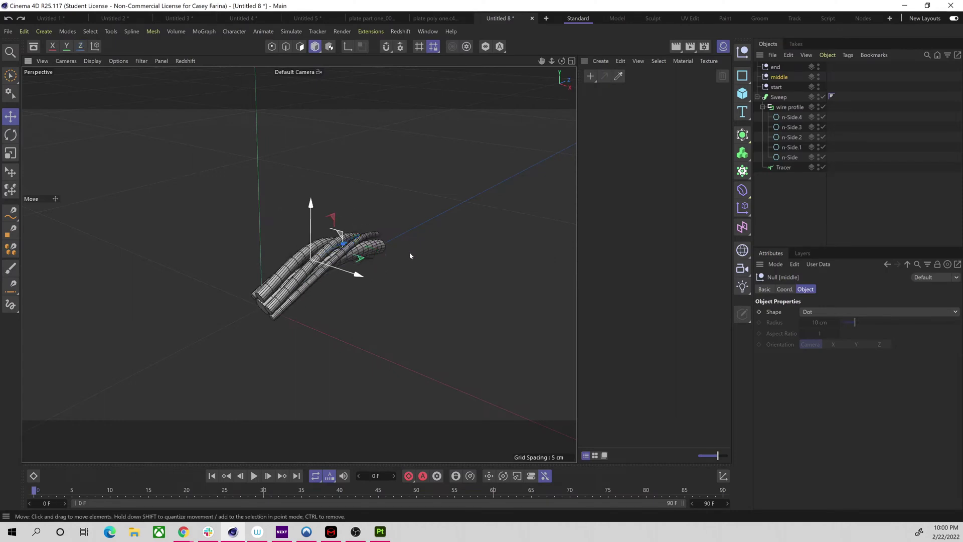
# Step: Set the display shape of the start, middle and end nulls to Circle
pyautogui.click(785, 87)
pyautogui.keyDown('alt'); pyautogui.moveTo(397, 293); pyautogui.dragTo(317, 299); pyautogui.keyUp('alt')
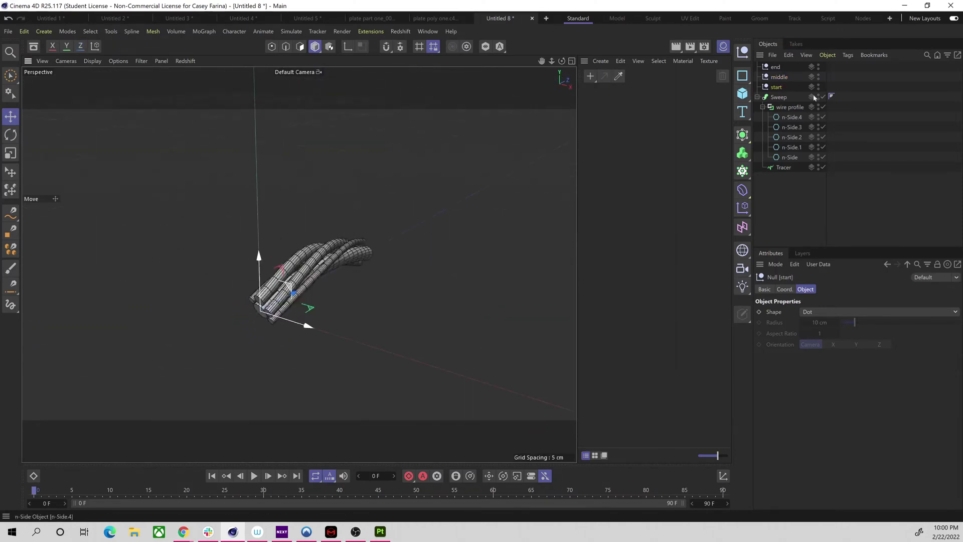
pyautogui.keyDown('shift'); pyautogui.click(777, 70); pyautogui.keyUp('shift')
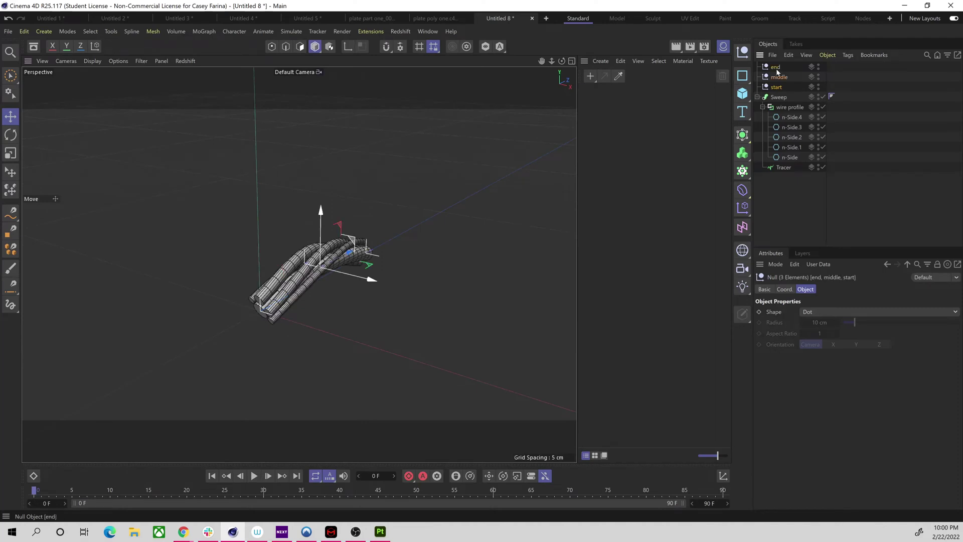
pyautogui.click(803, 311)
pyautogui.click(834, 359)
pyautogui.keyDown('alt'); pyautogui.moveTo(441, 311); pyautogui.dragTo(435, 351); pyautogui.keyUp('alt')
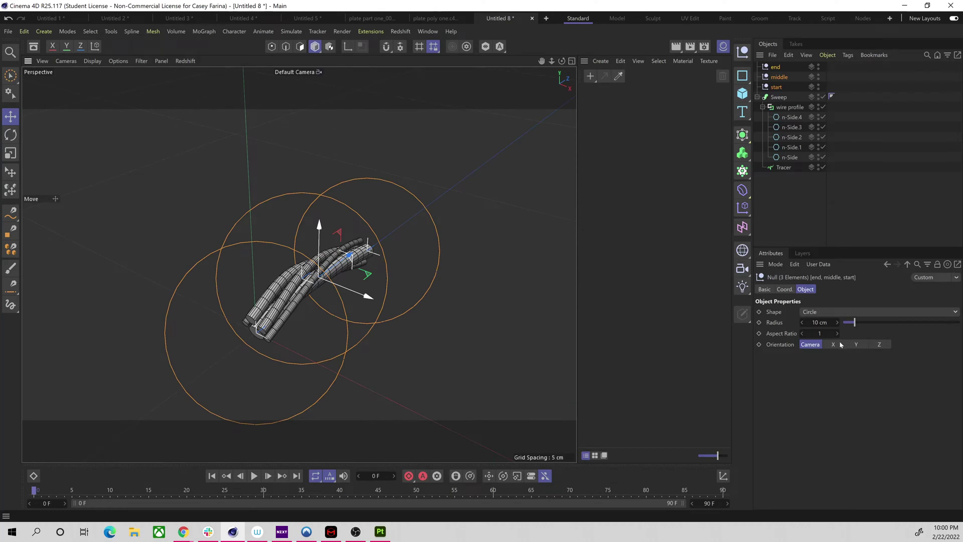
# Step: Orient the three null circles to Z and reduce their radius to 5 cm
pyautogui.click(834, 344)
pyautogui.click(855, 345)
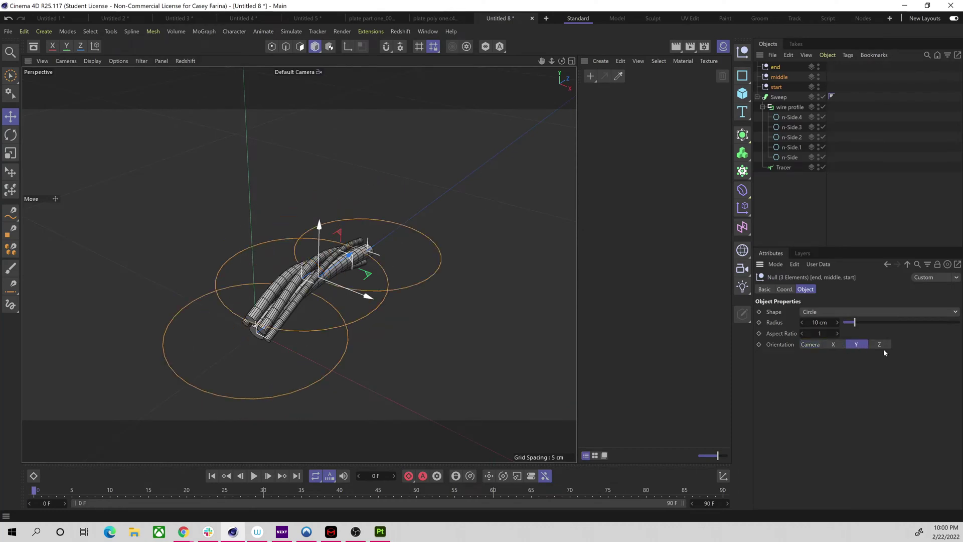
pyautogui.click(882, 345)
pyautogui.keyDown('alt'); pyautogui.moveTo(408, 281); pyautogui.dragTo(396, 321); pyautogui.keyUp('alt')
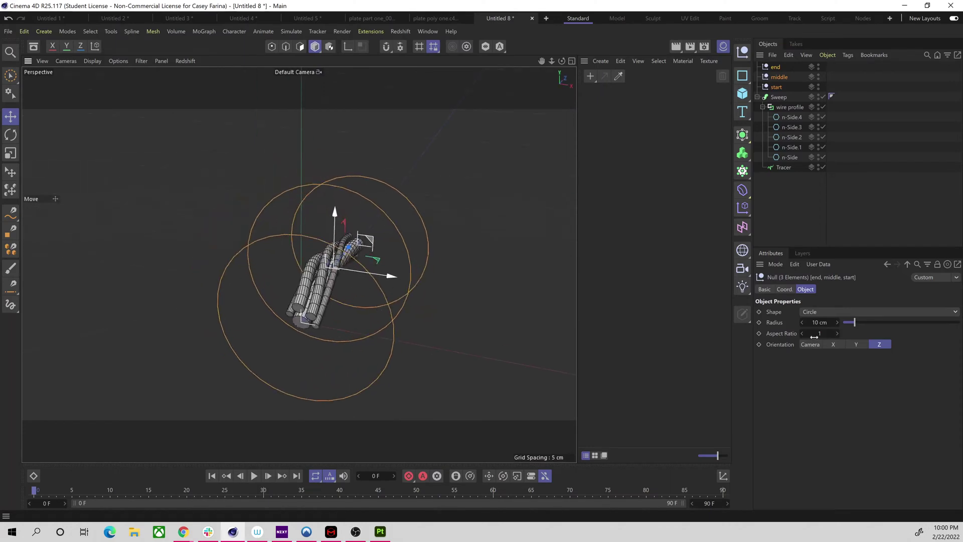
pyautogui.moveTo(856, 325); pyautogui.dragTo(847, 322)
pyautogui.keyDown('alt'); pyautogui.moveTo(354, 220); pyautogui.dragTo(361, 254); pyautogui.keyUp('alt')
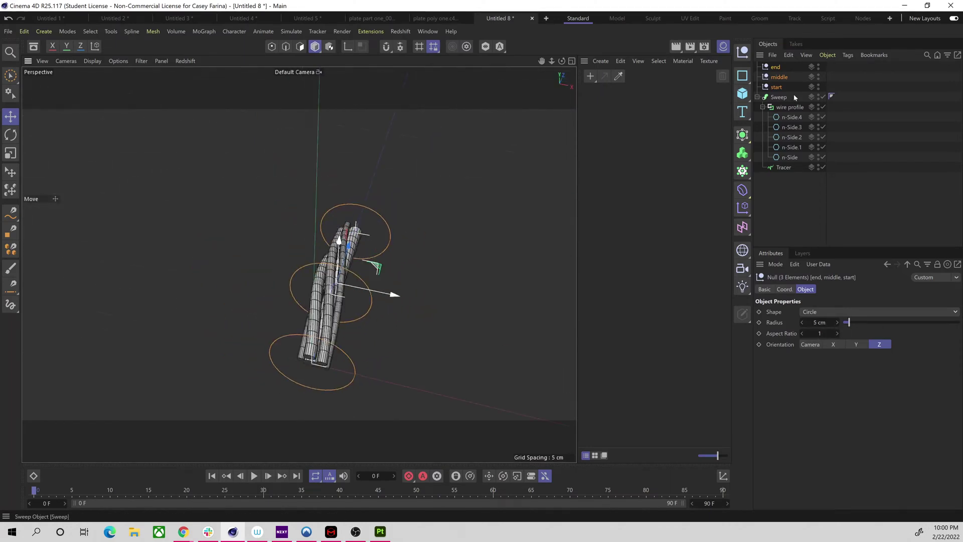
# Step: Adjust the middle null's position using its circle as a guide and check the bundle's bend
pyautogui.click(779, 77)
pyautogui.keyDown('alt'); pyautogui.moveTo(402, 253); pyautogui.dragTo(384, 245); pyautogui.keyUp('alt')
pyautogui.keyDown('alt'); pyautogui.moveTo(474, 237); pyautogui.dragTo(441, 225); pyautogui.keyUp('alt')
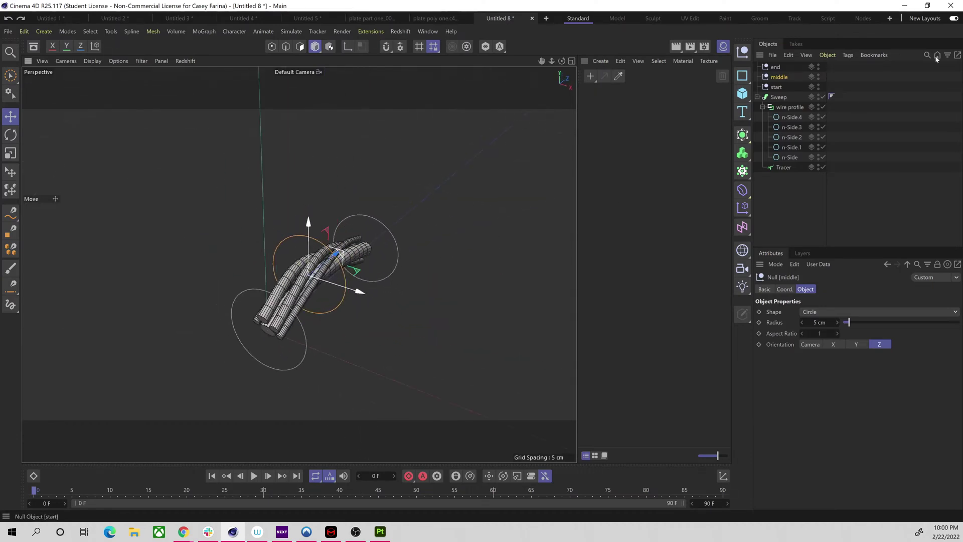
# Step: Raise the end point of the Sweep's Rotation curve to change the wires' twist, keeping End Rotation at 0°
pyautogui.click(771, 99)
pyautogui.scroll(-4, 779, 465)
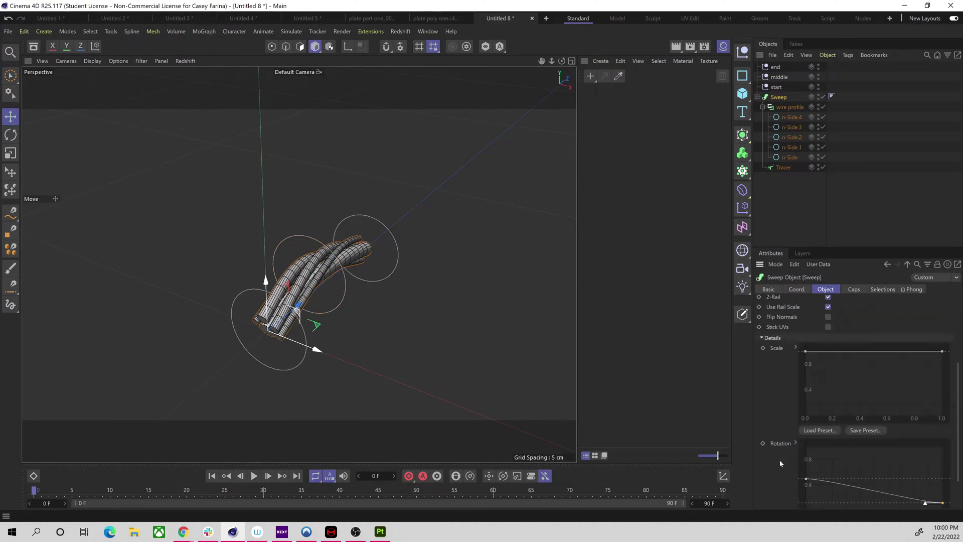
pyautogui.moveTo(944, 503)
pyautogui.mouseDown()
pyautogui.moveTo(943, 422)
pyautogui.moveTo(943, 494)
pyautogui.mouseUp()
pyautogui.scroll(-1, 859, 421)
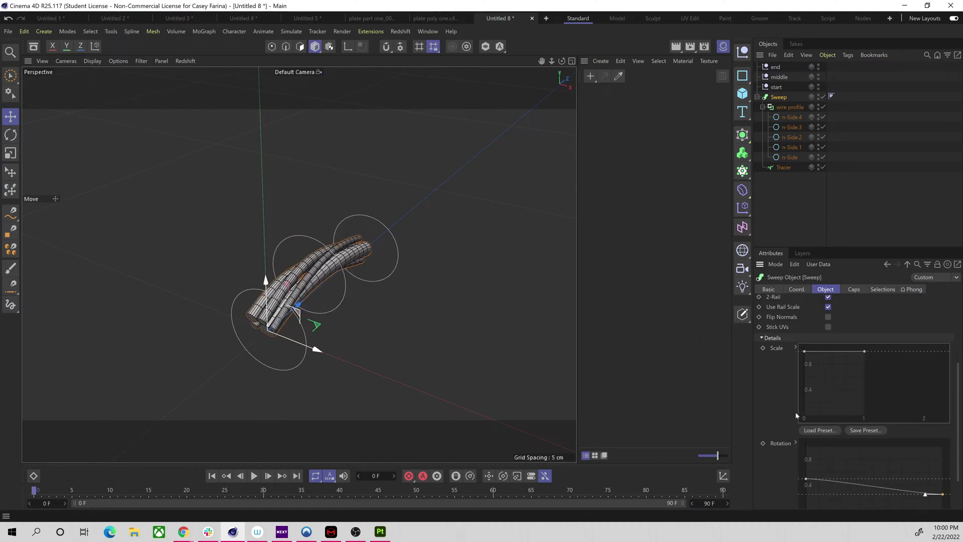
pyautogui.scroll(-2, 791, 421)
pyautogui.moveTo(945, 447); pyautogui.dragTo(947, 395)
pyautogui.scroll(5, 792, 356)
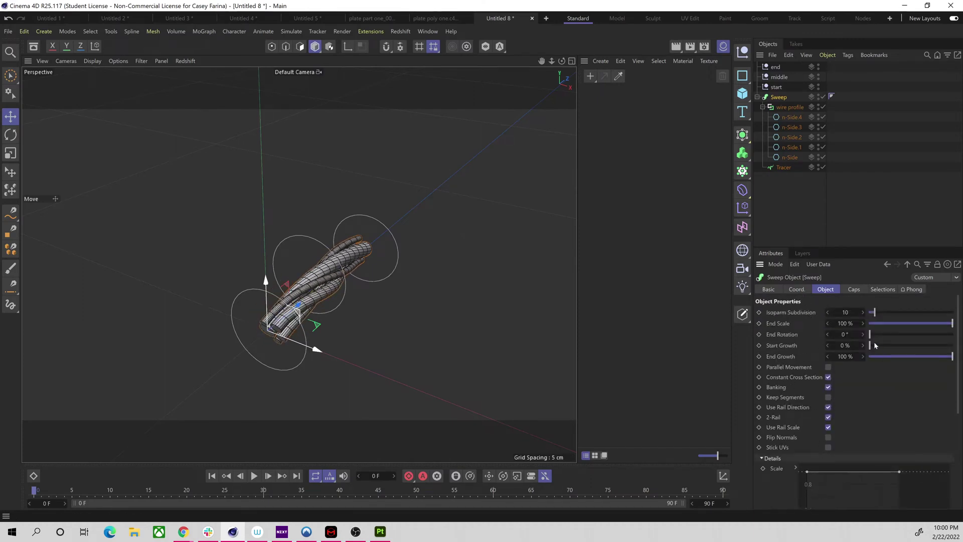
pyautogui.moveTo(869, 337)
pyautogui.mouseDown()
pyautogui.moveTo(945, 335)
pyautogui.moveTo(869, 335)
pyautogui.moveTo(896, 346)
pyautogui.moveTo(867, 347)
pyautogui.mouseUp()
pyautogui.keyDown('alt'); pyautogui.moveTo(362, 316); pyautogui.dragTo(340, 294); pyautogui.keyUp('alt')
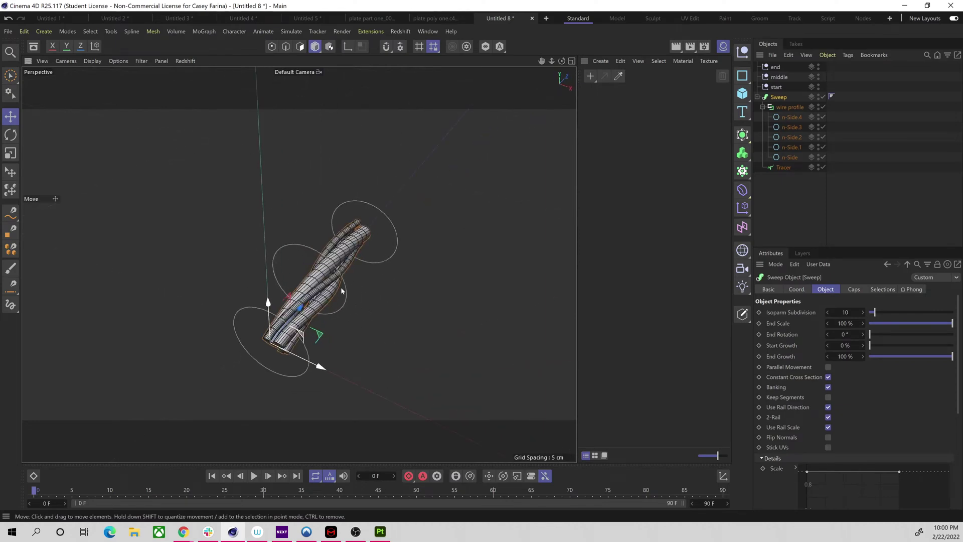
# Step: Move the end null farther out along the Z axis to lengthen the wire bundle
pyautogui.click(347, 290)
pyautogui.keyDown('alt'); pyautogui.moveTo(420, 303); pyautogui.dragTo(323, 317); pyautogui.keyUp('alt')
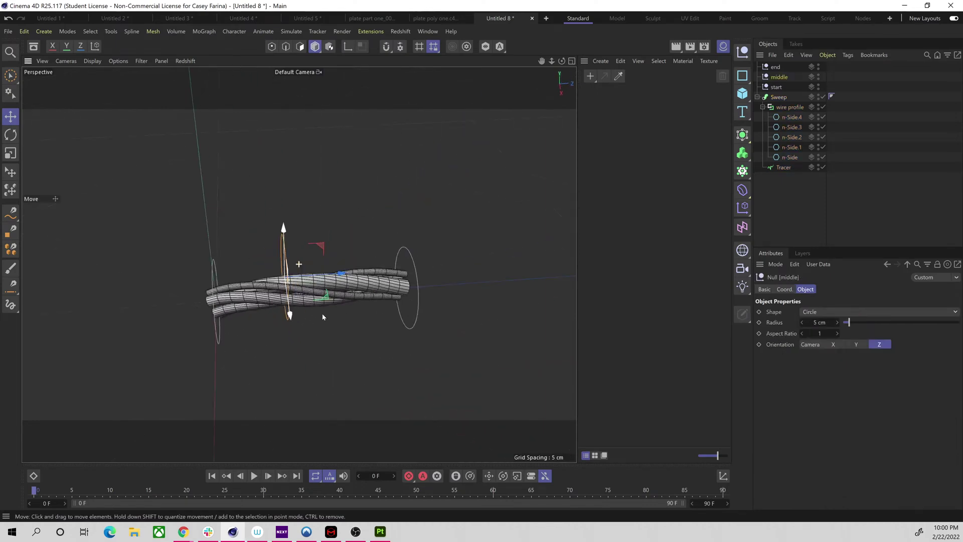
pyautogui.click(776, 68)
pyautogui.moveTo(468, 278); pyautogui.dragTo(572, 273)
pyautogui.moveTo(675, 268); pyautogui.dragTo(568, 277)
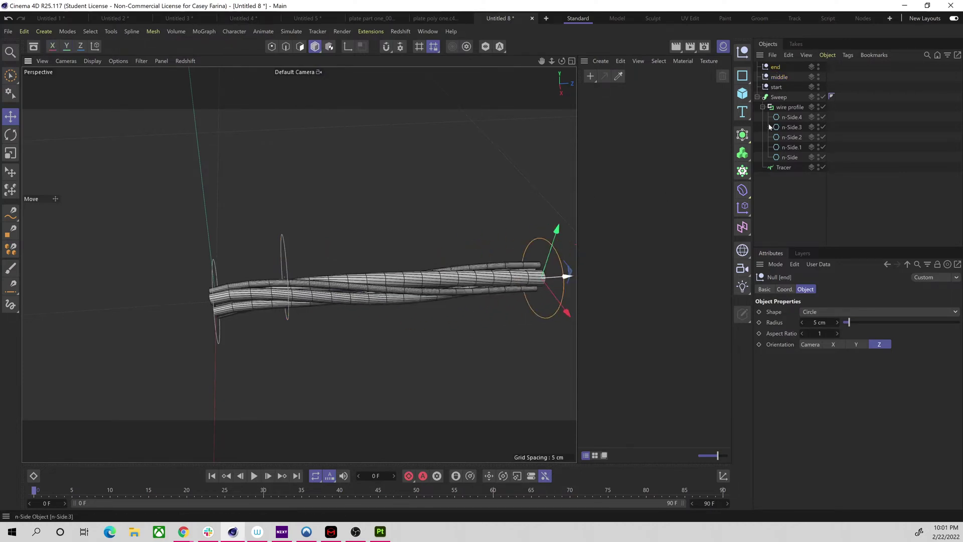
# Step: Move the middle null along the Z axis to roughly halfway between the start and end nulls
pyautogui.click(777, 78)
pyautogui.moveTo(285, 237); pyautogui.dragTo(372, 187)
pyautogui.keyDown('alt'); pyautogui.moveTo(374, 195); pyautogui.dragTo(477, 238); pyautogui.keyUp('alt')
pyautogui.moveTo(356, 146); pyautogui.dragTo(337, 210)
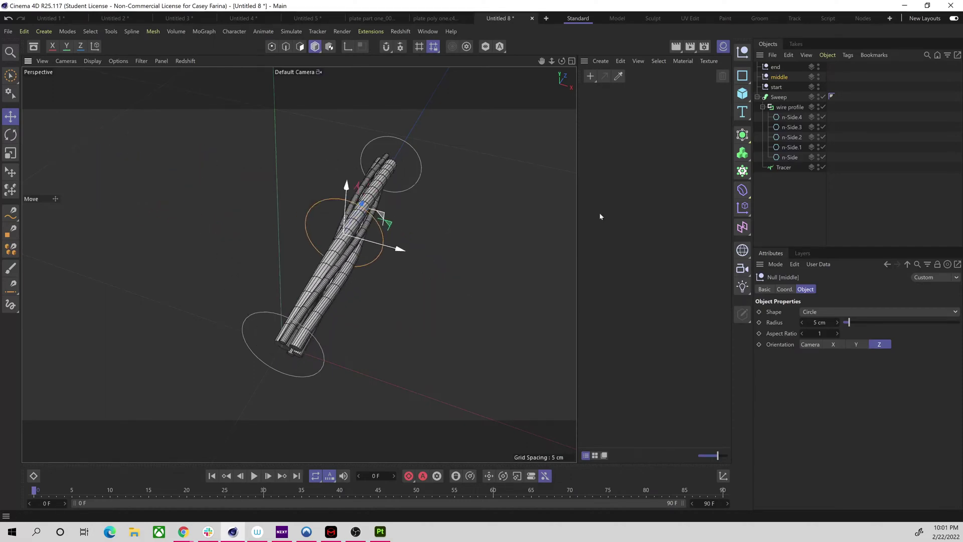
# Step: Duplicate the start null a short way along Z toward the middle and parent the copy under start
pyautogui.click(777, 88)
pyautogui.moveTo(344, 297)
pyautogui.keyDown('alt'); pyautogui.mouseDown()
pyautogui.moveTo(263, 272)
pyautogui.moveTo(304, 303)
pyautogui.moveTo(343, 300)
pyautogui.mouseUp(); pyautogui.keyUp('alt')
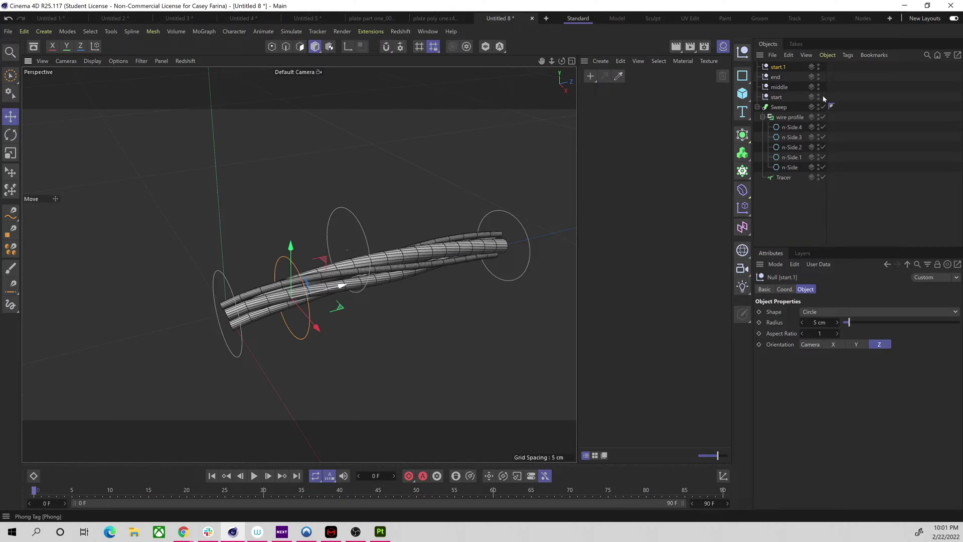
pyautogui.moveTo(781, 69); pyautogui.dragTo(777, 99)
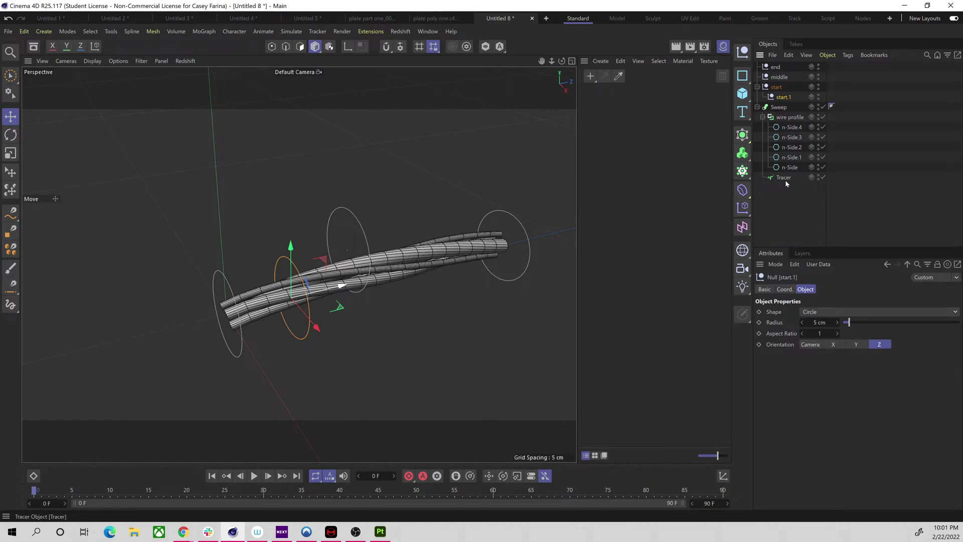
# Step: Add start.1 to the Tracer's Trace Link list between middle and start, and hide start.1 in the viewport
pyautogui.click(783, 179)
pyautogui.moveTo(783, 179); pyautogui.dragTo(770, 106)
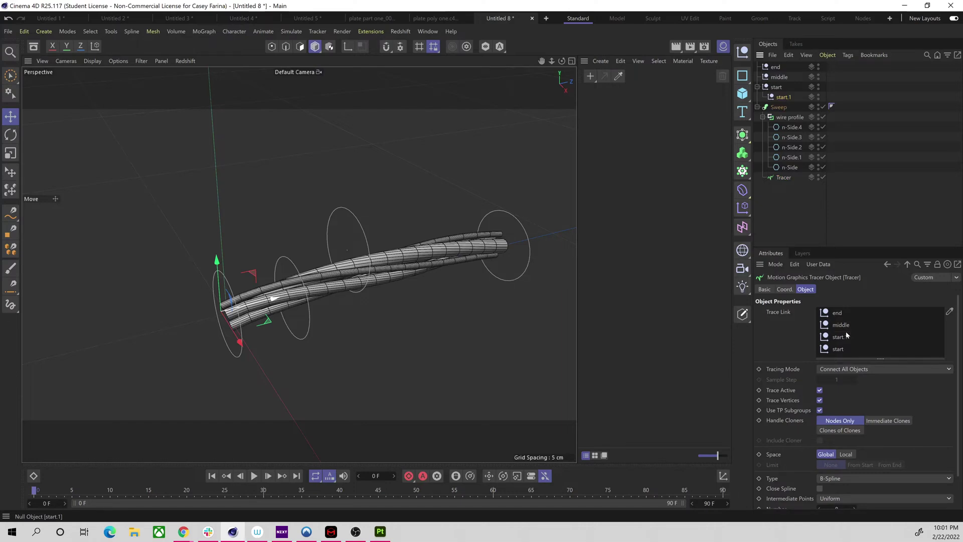
pyautogui.moveTo(847, 335); pyautogui.dragTo(847, 335)
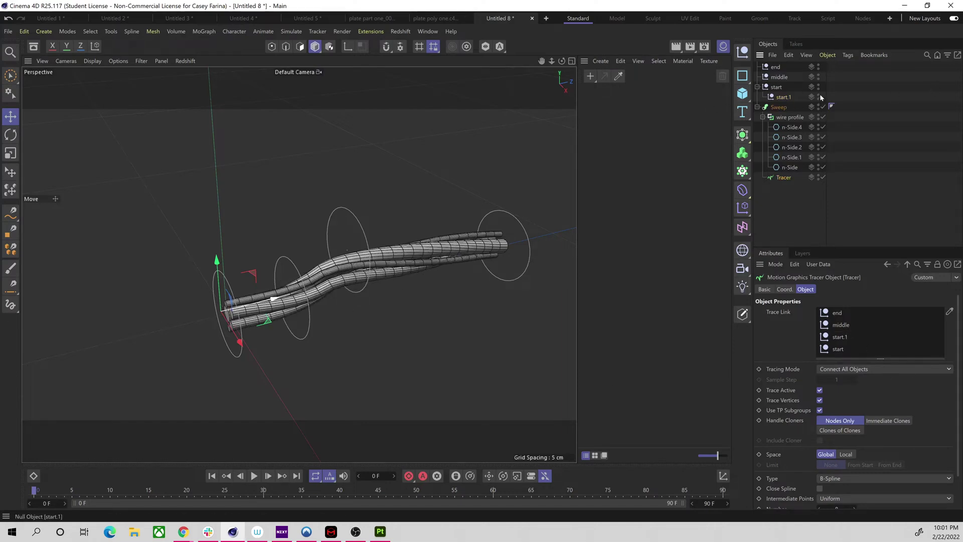
pyautogui.click(757, 88)
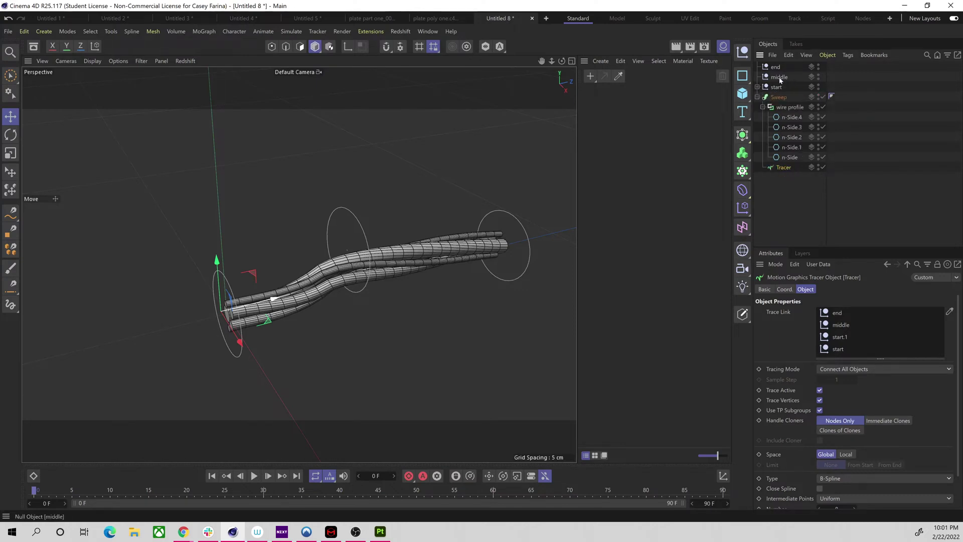
# Step: Raise the middle null in the XY plane so the bundle arches while leaving the start straight
pyautogui.click(780, 79)
pyautogui.moveTo(380, 277); pyautogui.dragTo(333, 305)
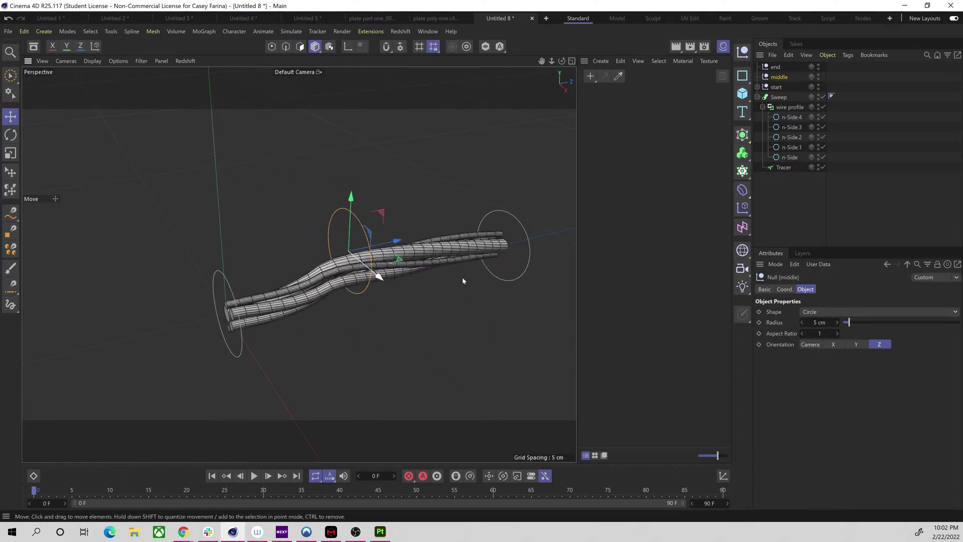
pyautogui.moveTo(368, 234); pyautogui.dragTo(358, 180)
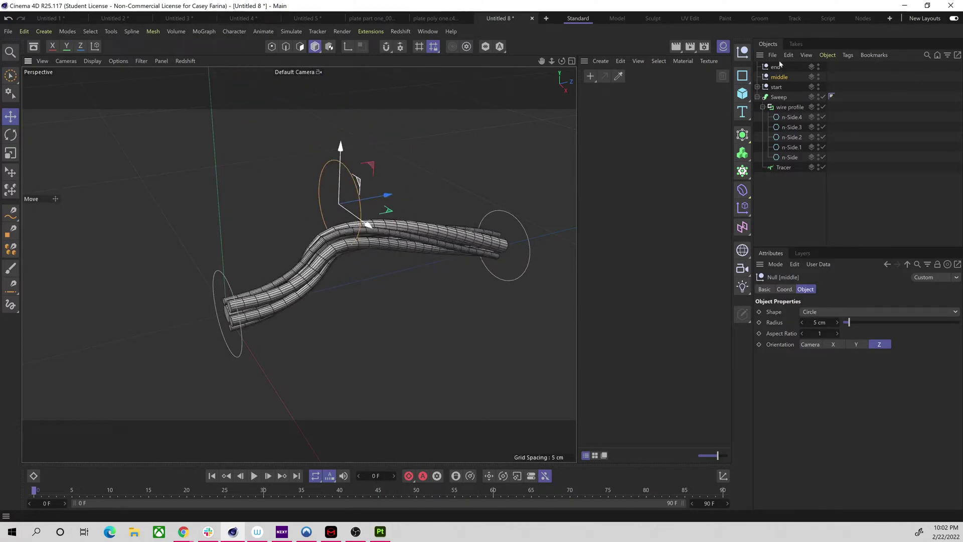
# Step: Try shifting the end null to see how the bundle's end bends, and undo the move
pyautogui.click(758, 87)
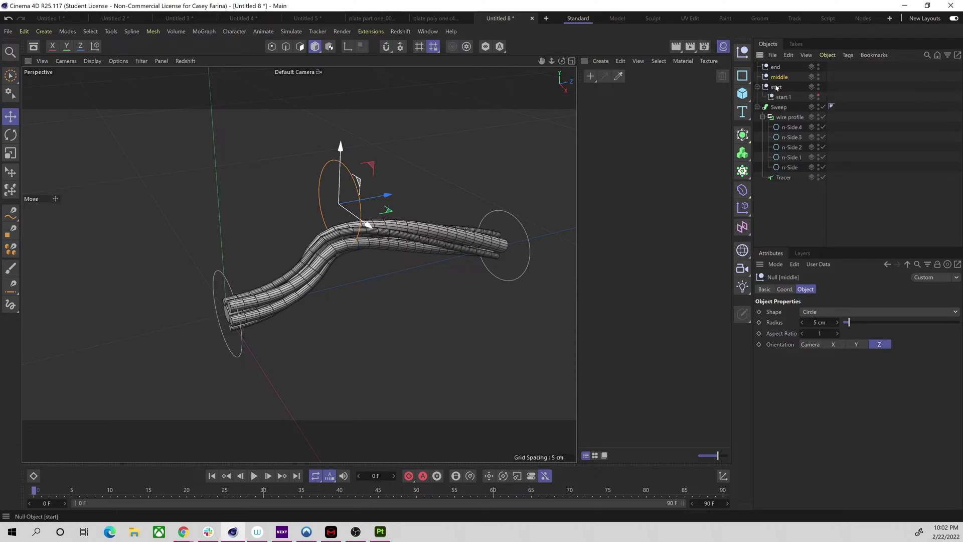
pyautogui.click(774, 67)
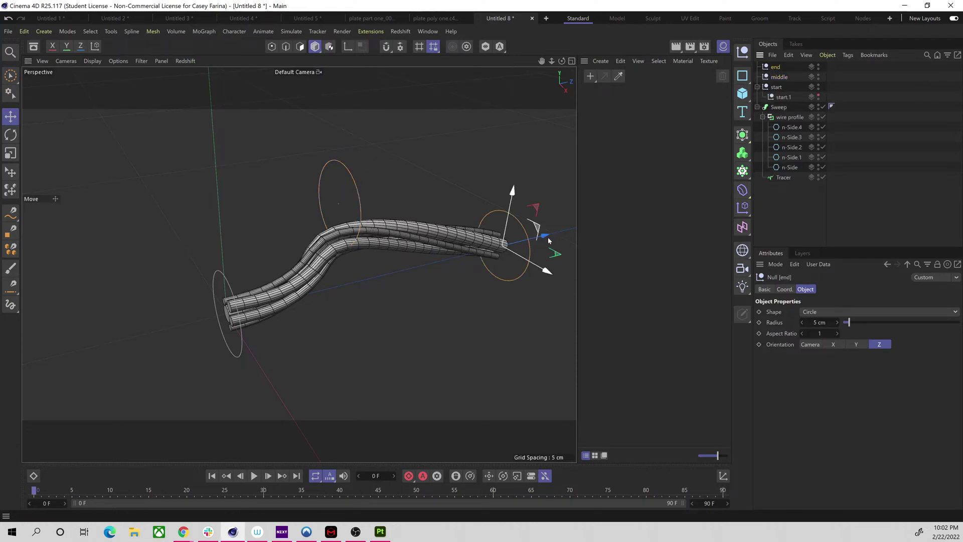
pyautogui.keyDown('alt'); pyautogui.moveTo(545, 253); pyautogui.dragTo(511, 276); pyautogui.keyUp('alt')
pyautogui.hotkey('ctrl', 'z')
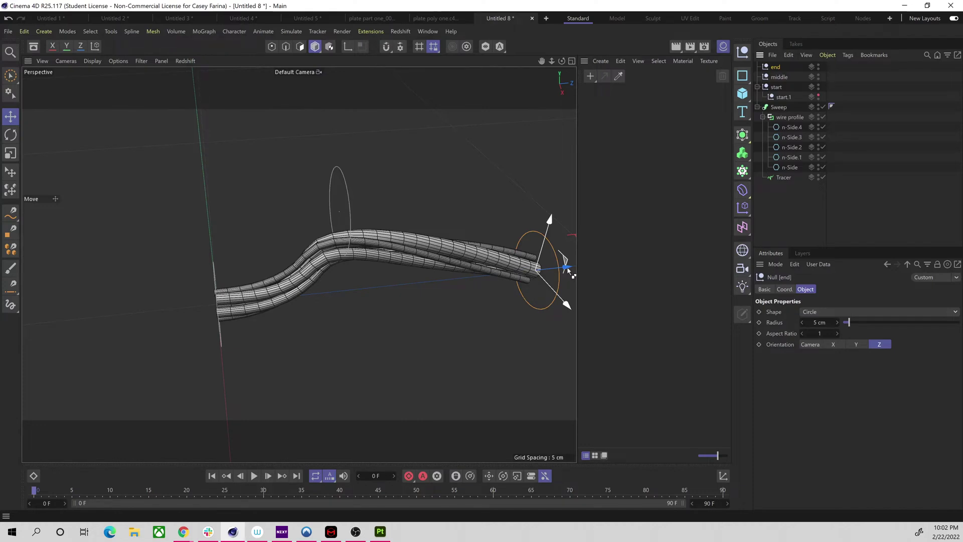
# Step: Duplicate the end null a short way back along Z toward the middle, hide the copy and parent it under end
pyautogui.scroll(-3, 522, 278)
pyautogui.keyDown('alt'); pyautogui.moveTo(522, 278); pyautogui.dragTo(419, 276, button='middle'); pyautogui.keyUp('alt')
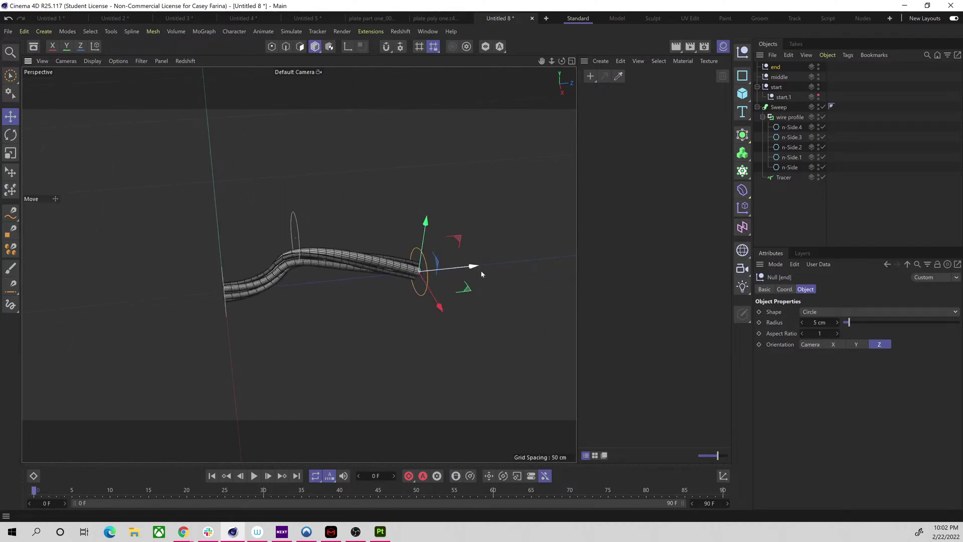
pyautogui.keyDown('ctrl'); pyautogui.moveTo(474, 268); pyautogui.dragTo(437, 271); pyautogui.keyUp('ctrl')
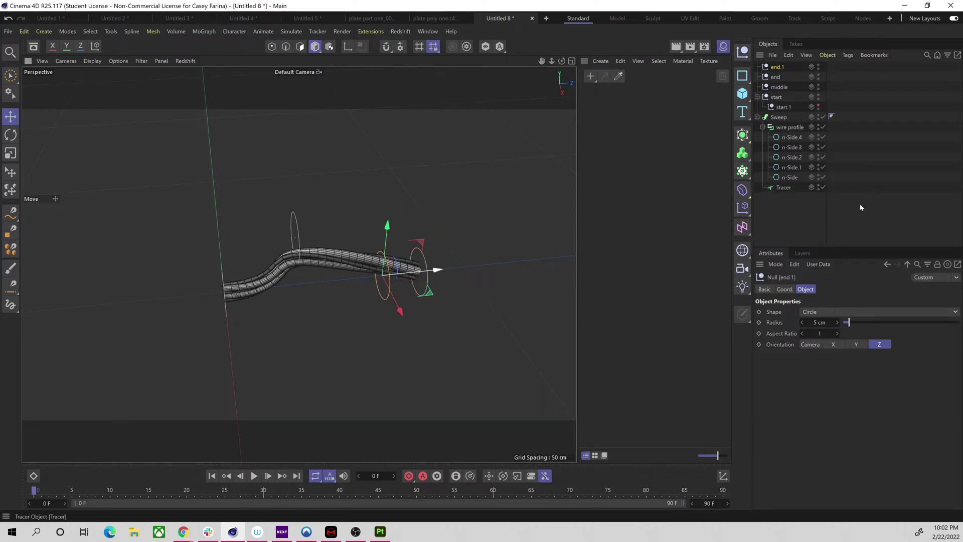
pyautogui.moveTo(780, 78); pyautogui.dragTo(780, 79)
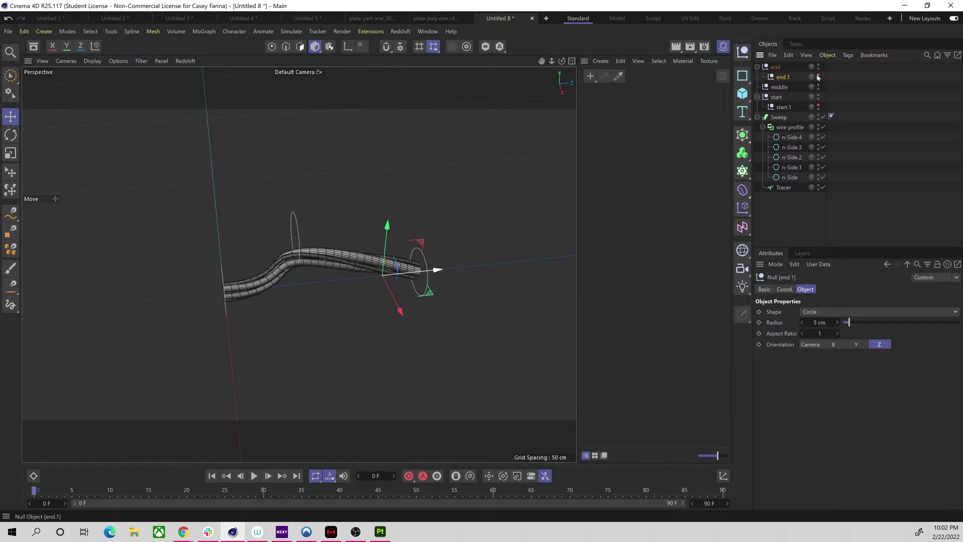
# Step: Add end.1 to the Tracer's Trace Link list between end and middle
pyautogui.click(784, 188)
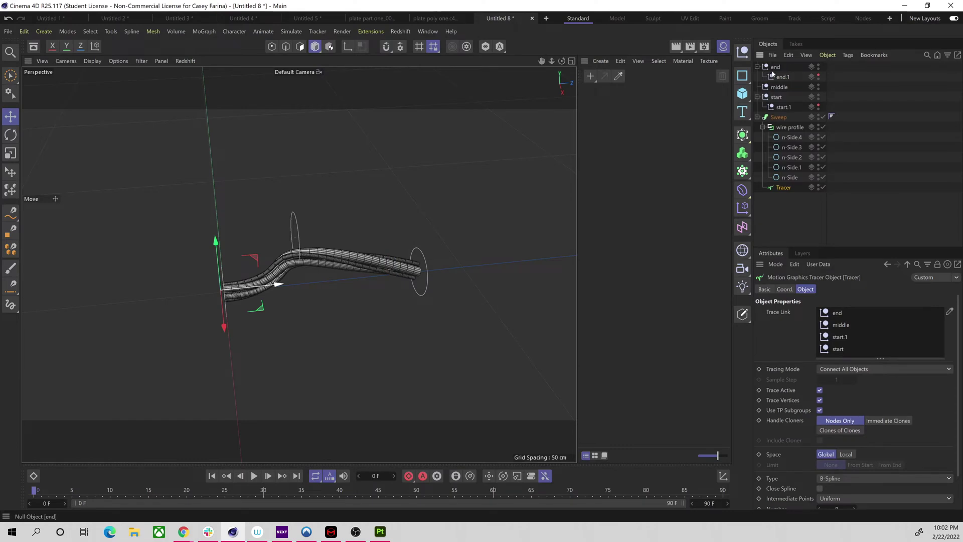
pyautogui.moveTo(846, 319); pyautogui.dragTo(843, 315)
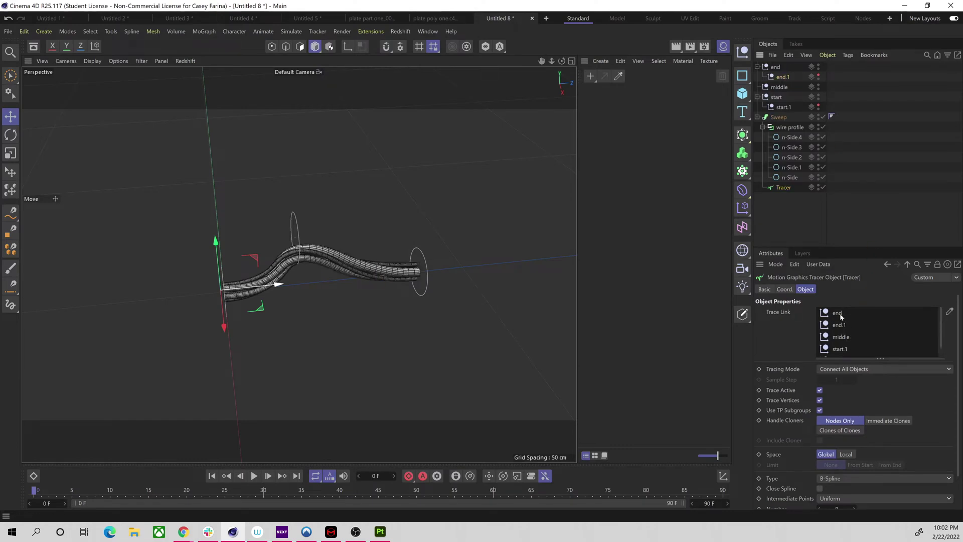
pyautogui.keyDown('alt'); pyautogui.moveTo(295, 293); pyautogui.dragTo(417, 275); pyautogui.keyUp('alt')
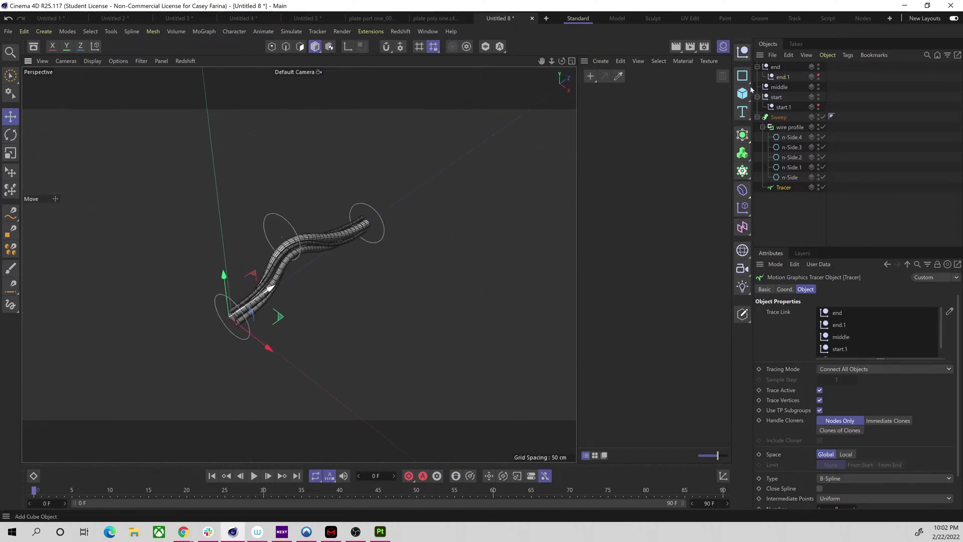
# Step: Collapse the end and start null hierarchies, and nudge the middle null in the XY plane to test the bundle
pyautogui.click(789, 66)
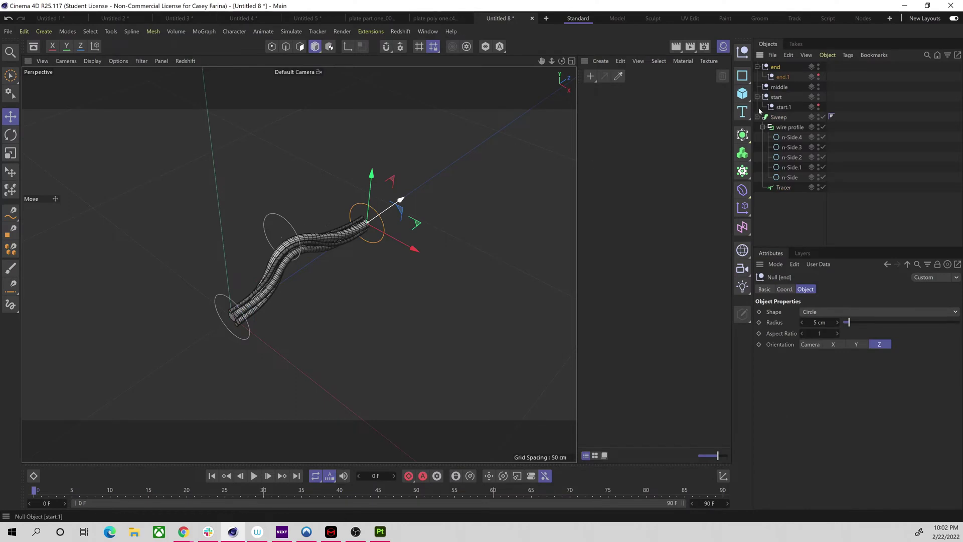
pyautogui.click(775, 87)
pyautogui.click(765, 67)
pyautogui.click(757, 67)
pyautogui.click(757, 86)
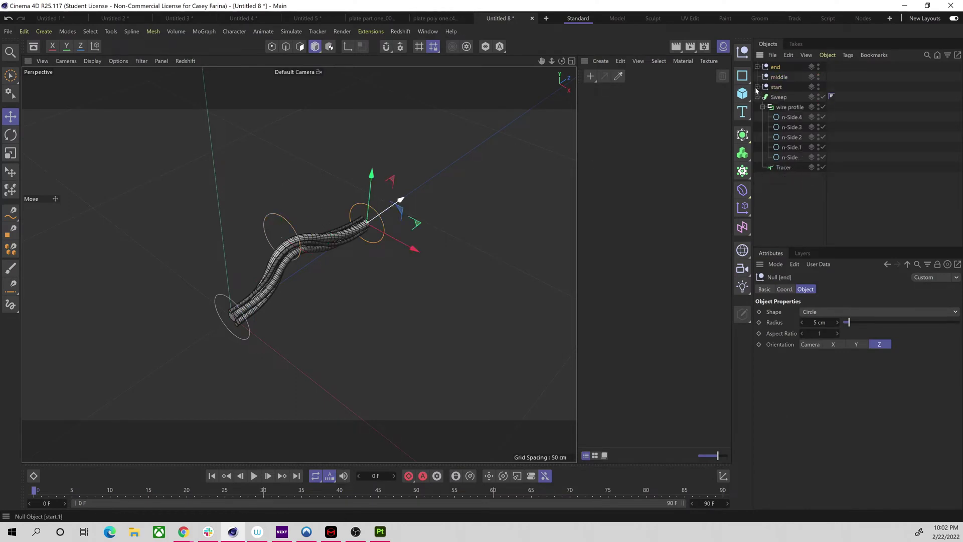
pyautogui.click(779, 78)
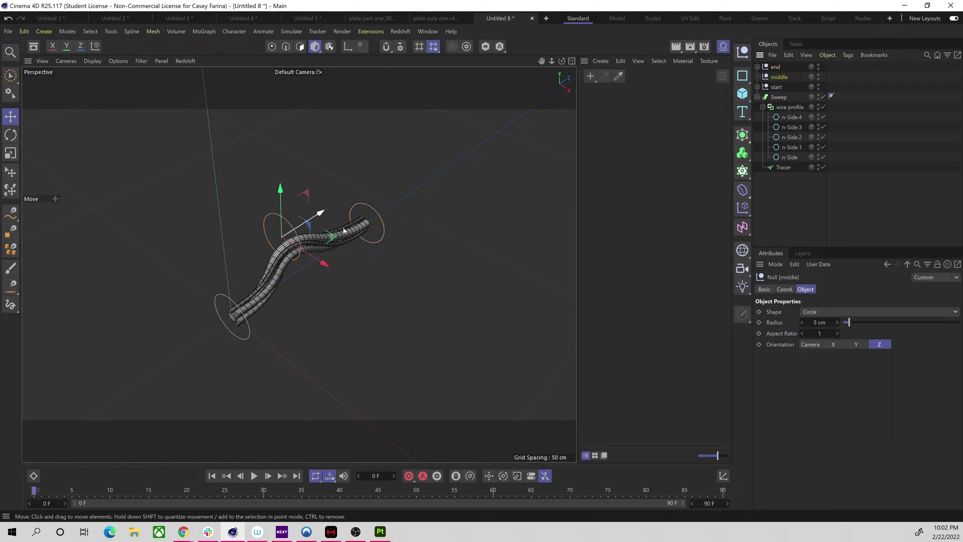
pyautogui.moveTo(312, 228)
pyautogui.mouseDown()
pyautogui.moveTo(425, 243)
pyautogui.moveTo(301, 211)
pyautogui.moveTo(313, 256)
pyautogui.moveTo(377, 254)
pyautogui.moveTo(194, 161)
pyautogui.moveTo(318, 254)
pyautogui.moveTo(247, 230)
pyautogui.moveTo(417, 269)
pyautogui.moveTo(307, 227)
pyautogui.mouseUp()
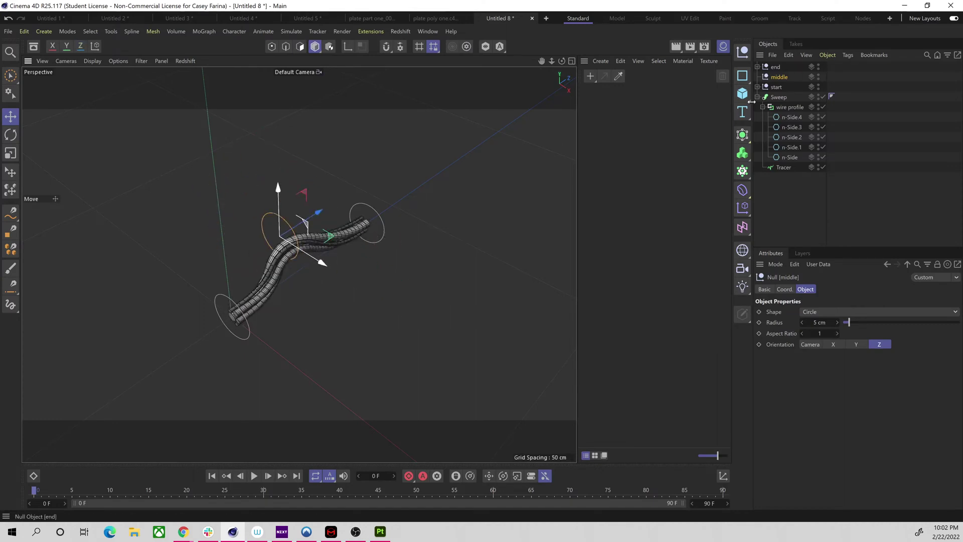
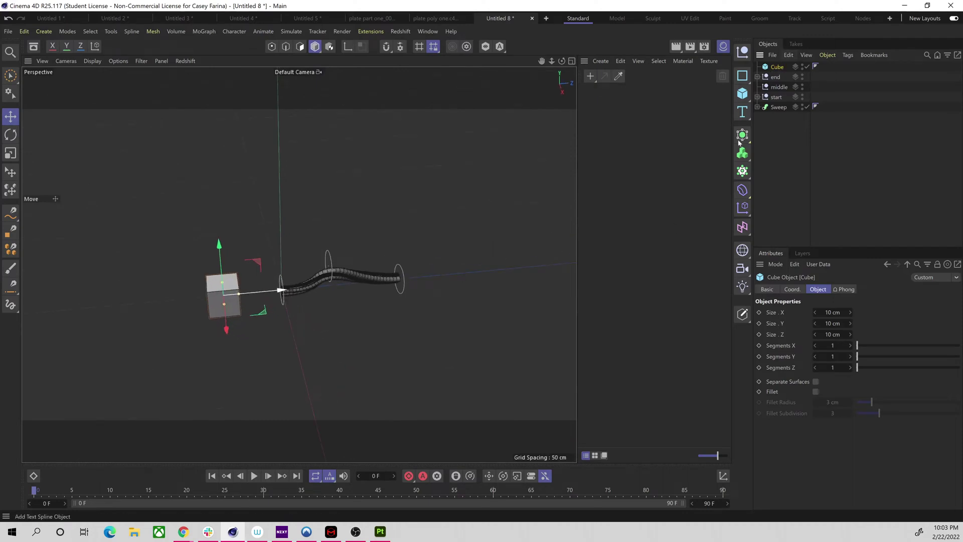
# Step: Duplicate the cube along Z to a position beyond the far end of the wire bundle
pyautogui.moveTo(280, 292); pyautogui.dragTo(553, 294)
pyautogui.keyDown('alt'); pyautogui.moveTo(406, 286); pyautogui.dragTo(322, 303); pyautogui.keyUp('alt')
pyautogui.scroll(5, 316, 303)
pyautogui.scroll(3, 314, 301)
pyautogui.scroll(-3, 313, 301)
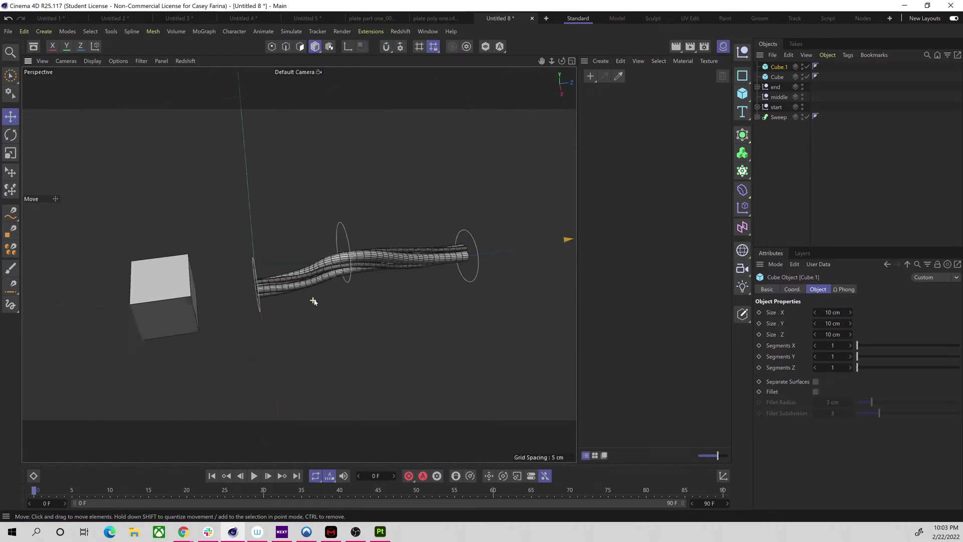
# Step: Move the start null along Z to the face of Cube and the end null to the face of Cube.1
pyautogui.click(775, 88)
pyautogui.click(779, 97)
pyautogui.click(776, 108)
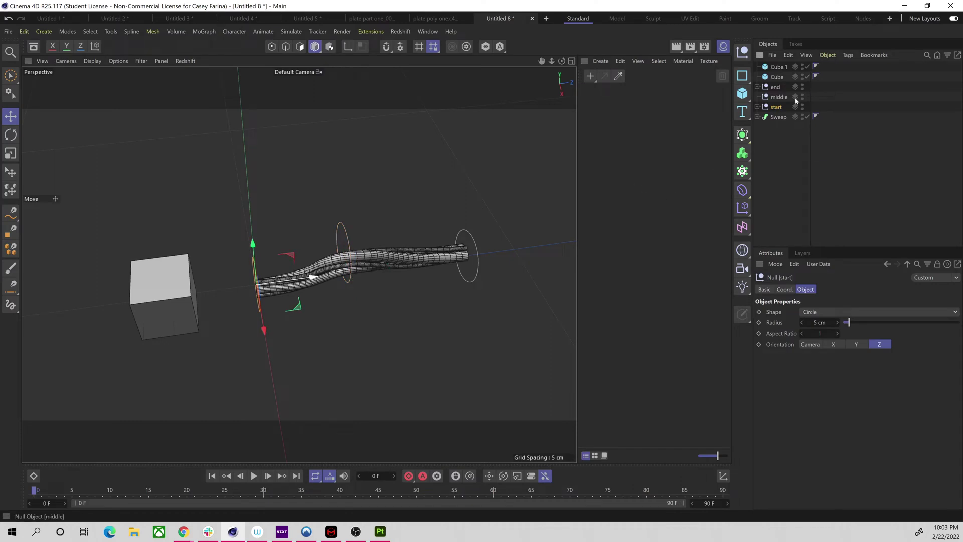
pyautogui.moveTo(295, 280); pyautogui.dragTo(241, 287)
pyautogui.keyDown('alt'); pyautogui.moveTo(304, 299); pyautogui.dragTo(402, 301); pyautogui.keyUp('alt')
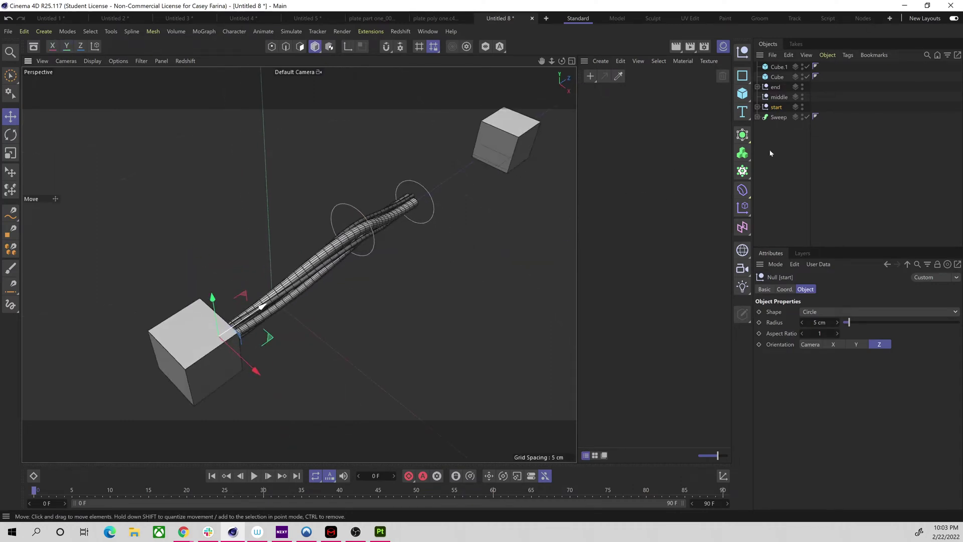
pyautogui.click(776, 88)
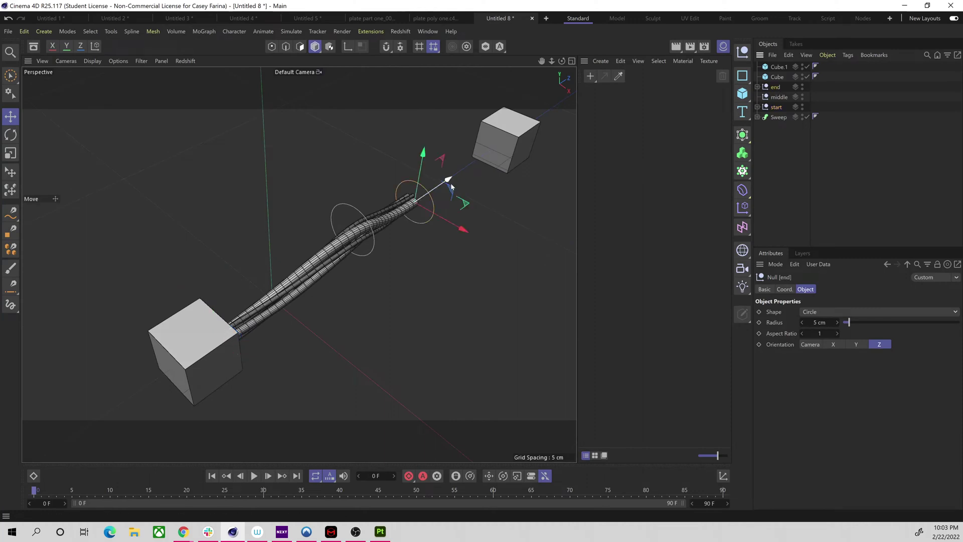
pyautogui.moveTo(444, 189); pyautogui.dragTo(532, 149)
# Step: Shift the middle null to adjust the bundle's curve between the two cubes
pyautogui.click(780, 98)
pyautogui.moveTo(375, 227); pyautogui.dragTo(382, 187)
pyautogui.scroll(4, 412, 261)
pyautogui.scroll(-10, 412, 263)
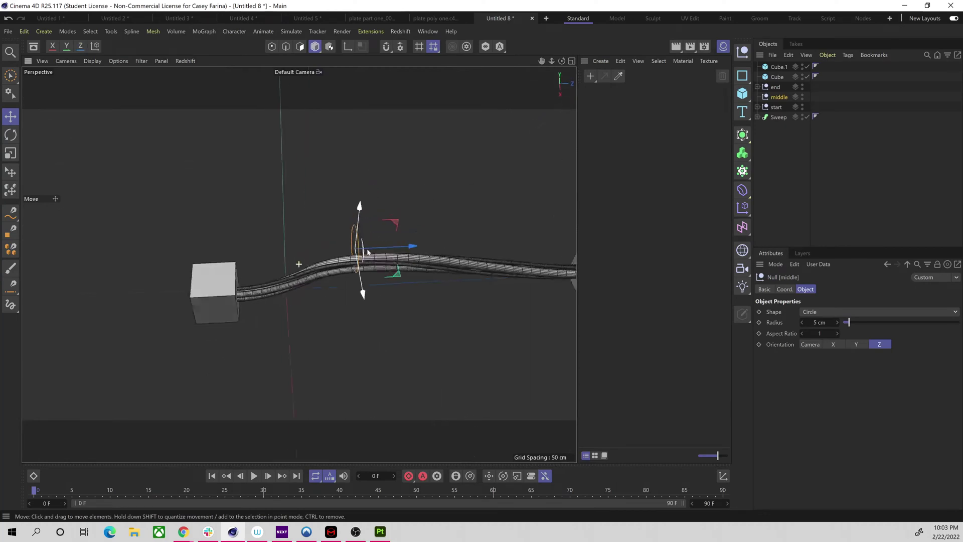
pyautogui.keyDown('alt'); pyautogui.moveTo(435, 248); pyautogui.dragTo(299, 263); pyautogui.keyUp('alt')
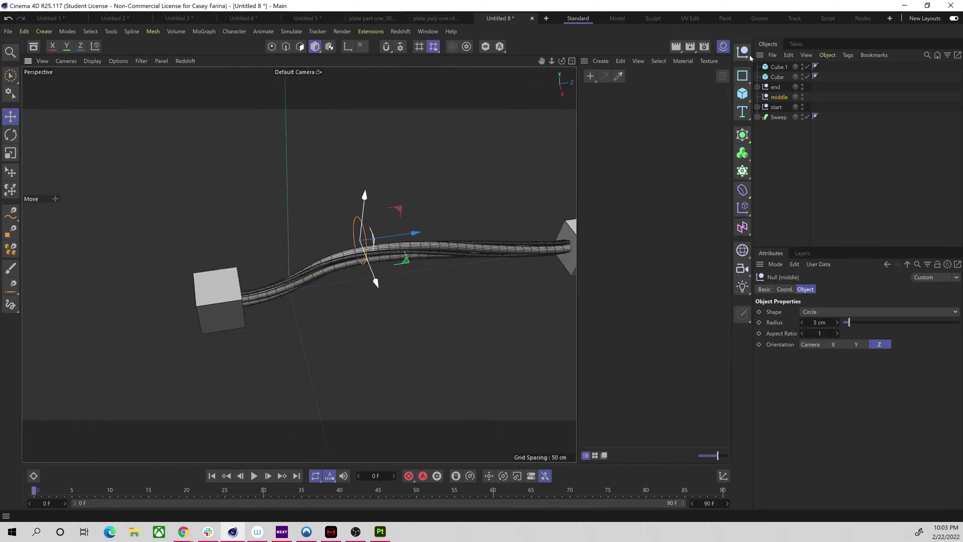
# Step: Add a Constraint tag to the start null, enable its Parent constraint and set Cube as the target
pyautogui.click(777, 110)
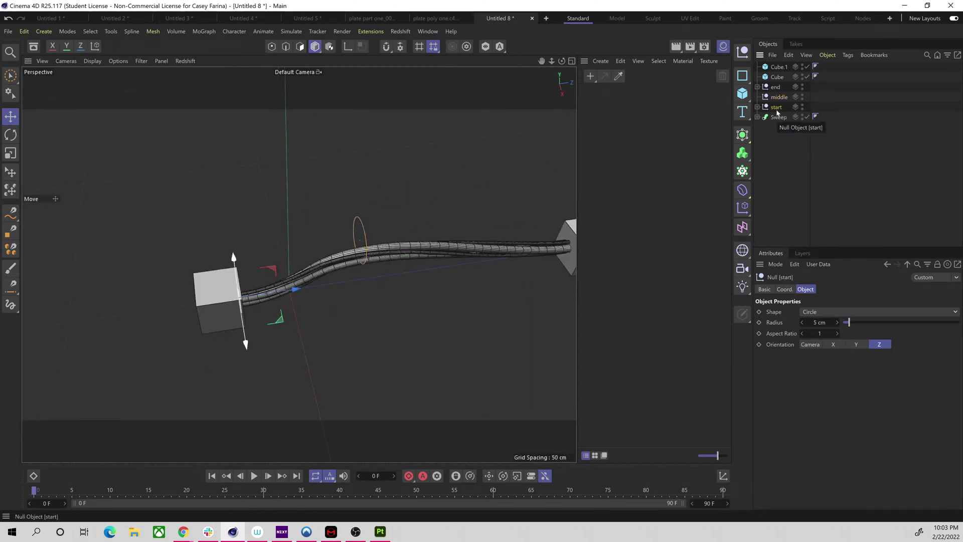
pyautogui.hotkey('shift', 'c')
pyautogui.write('con')
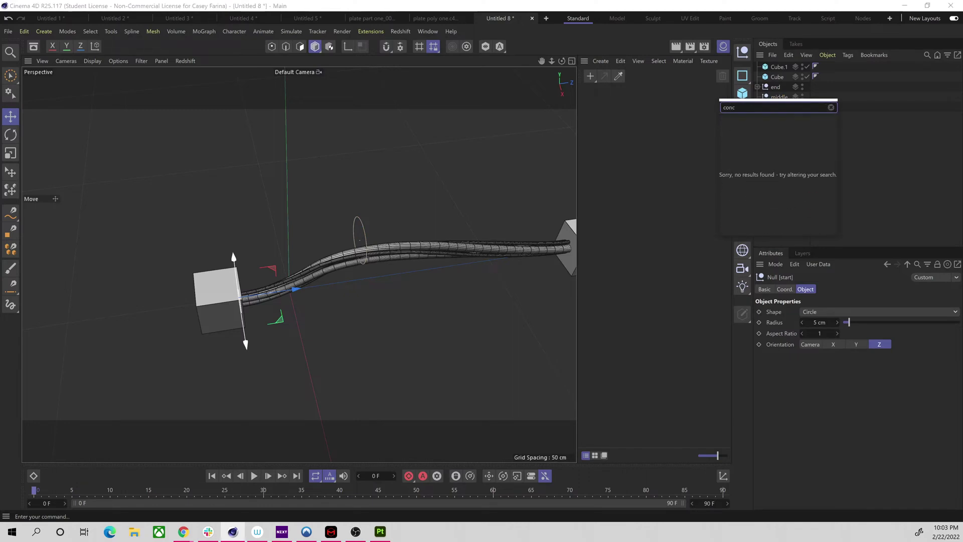
pyautogui.write('st')
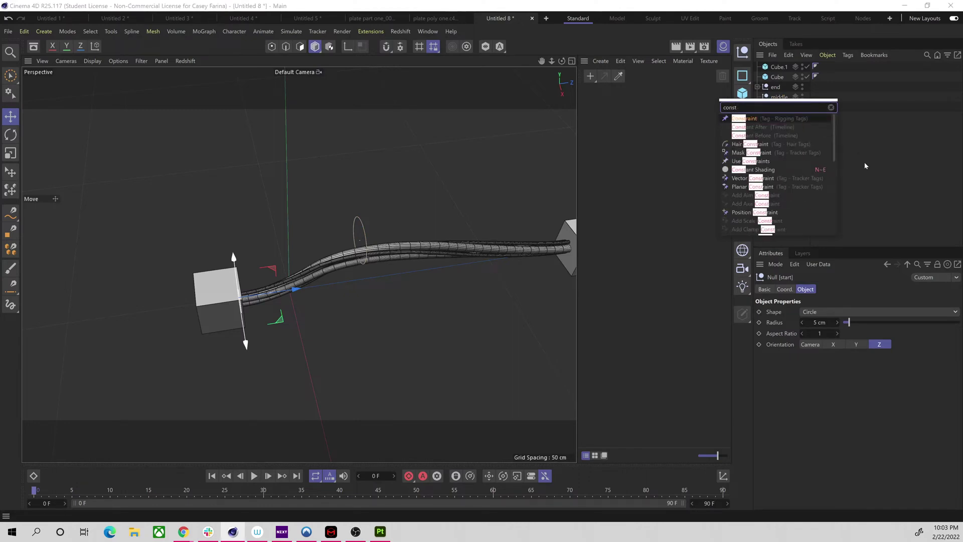
pyautogui.click(745, 118)
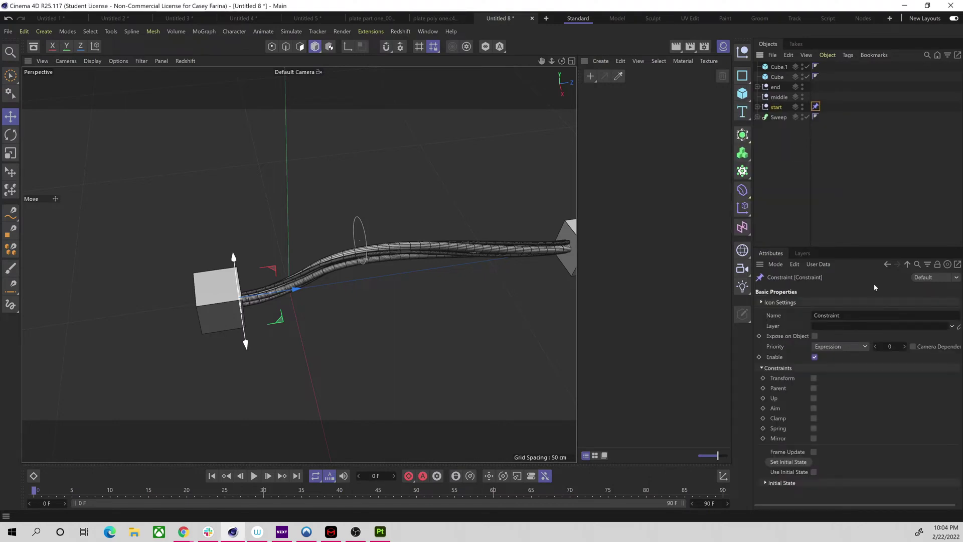
pyautogui.click(813, 388)
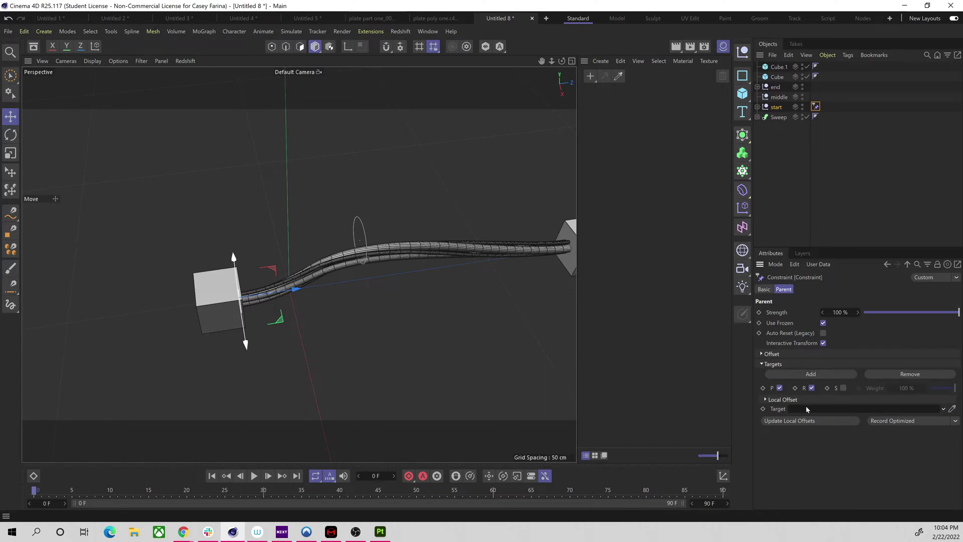
pyautogui.click(777, 76)
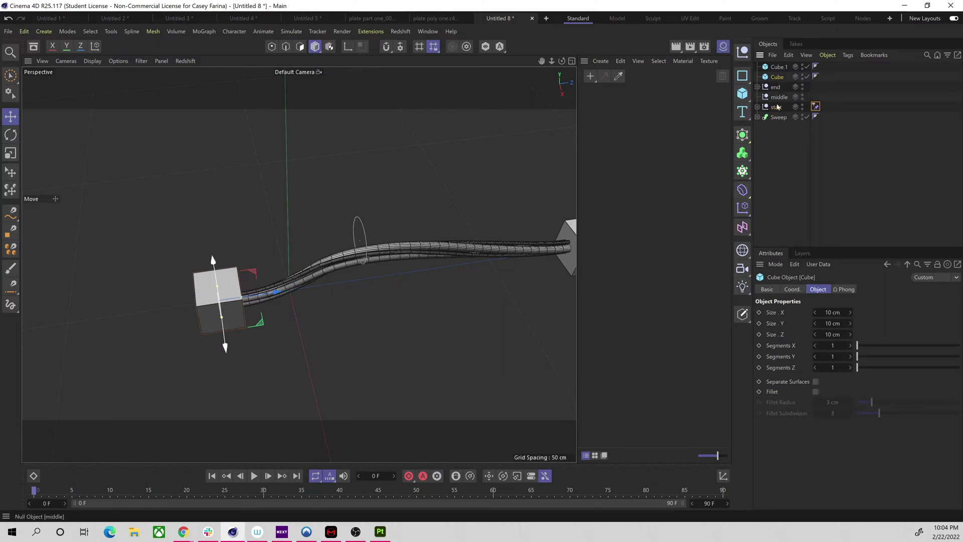
pyautogui.click(816, 107)
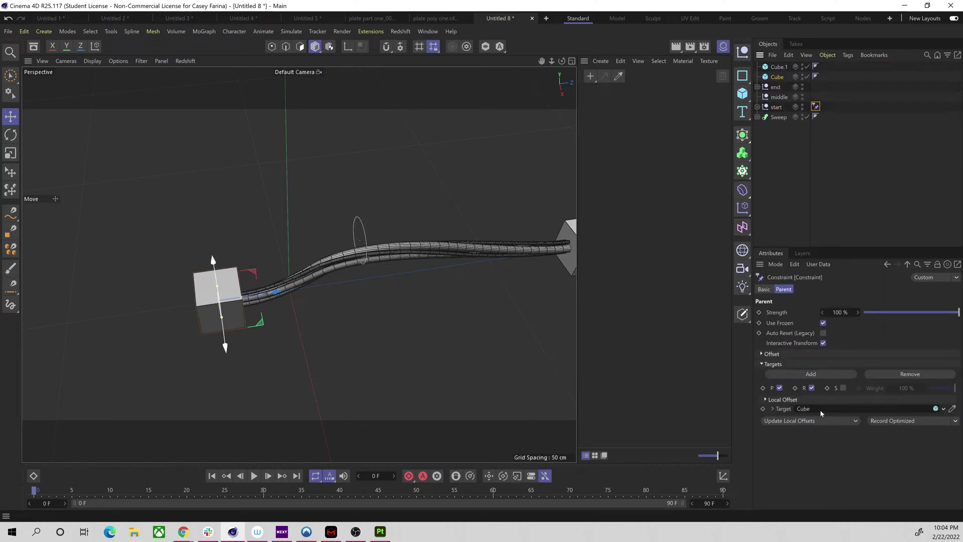
# Step: Give the end null a Constraint tag with the Parent constraint enabled and Cube.1 as the target
pyautogui.click(775, 88)
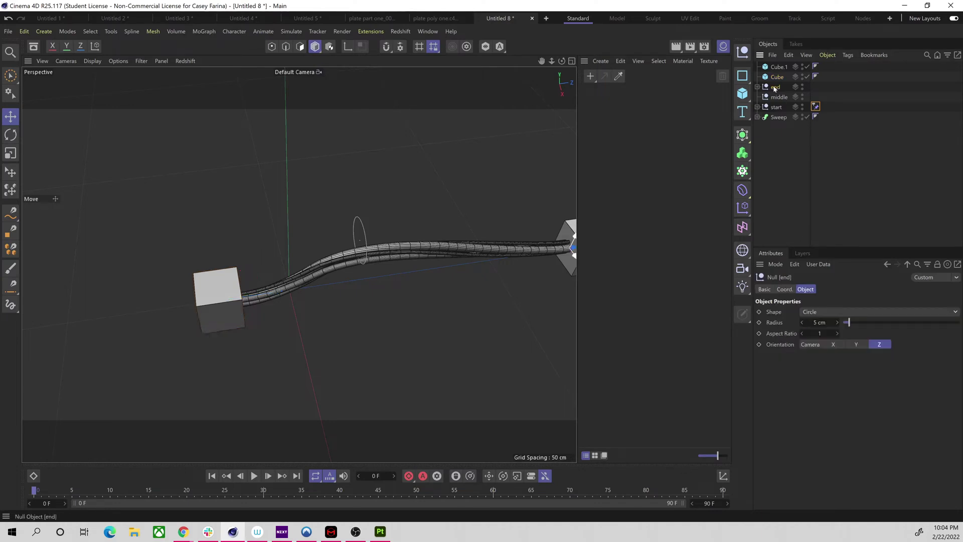
pyautogui.hotkey('shift', 'c')
pyautogui.write('constr')
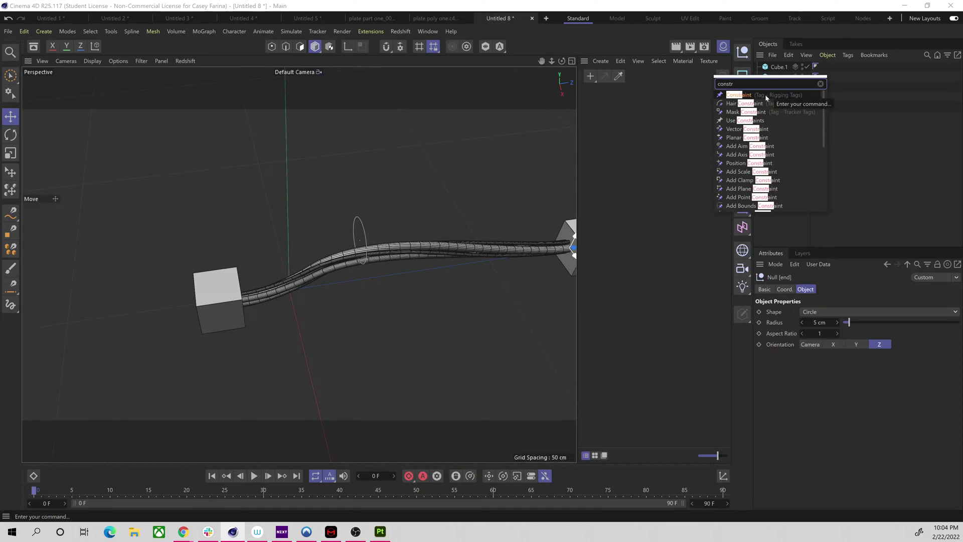
pyautogui.press('Return')
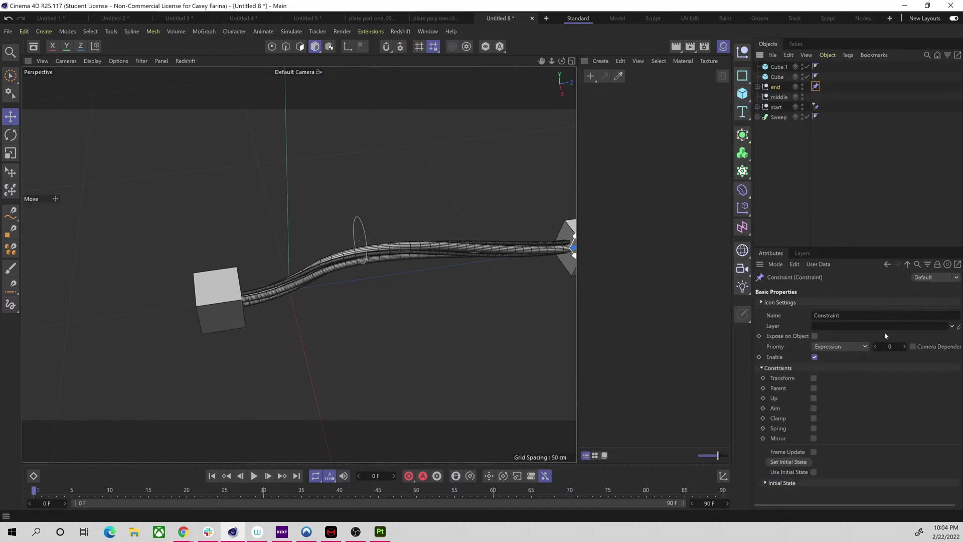
pyautogui.click(814, 388)
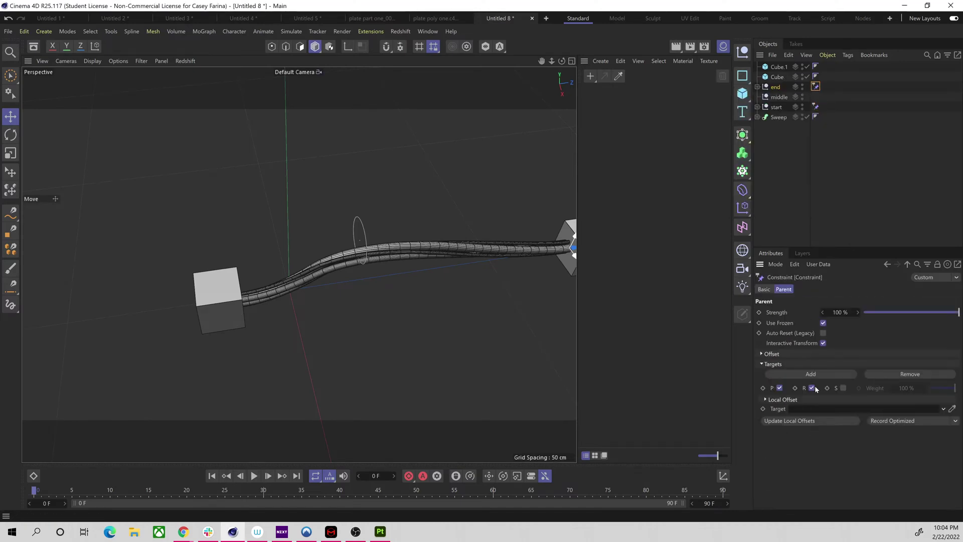
pyautogui.moveTo(868, 357); pyautogui.dragTo(840, 412)
# Step: Move and rotate Cube to test how the constrained start of the bundle follows it
pyautogui.keyDown('alt'); pyautogui.moveTo(435, 277); pyautogui.dragTo(481, 269); pyautogui.keyUp('alt')
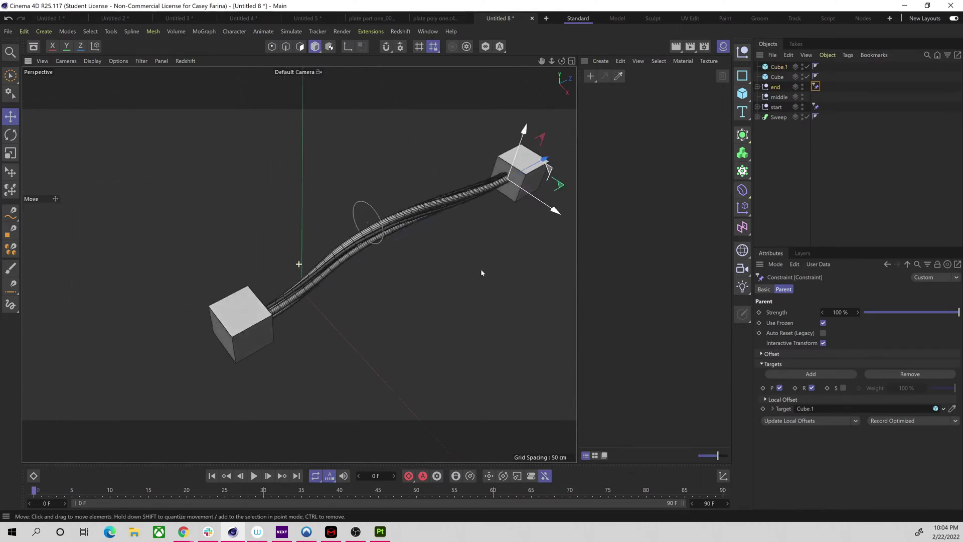
pyautogui.click(778, 78)
pyautogui.keyDown('alt'); pyautogui.moveTo(306, 331); pyautogui.dragTo(414, 353); pyautogui.keyUp('alt')
pyautogui.moveTo(337, 322); pyautogui.dragTo(416, 314)
pyautogui.press('r')
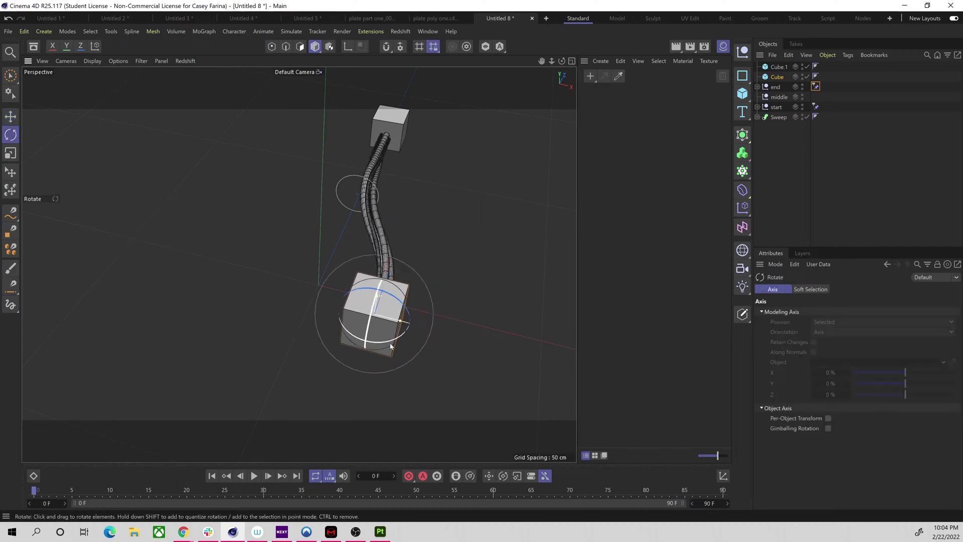
pyautogui.moveTo(390, 345); pyautogui.dragTo(510, 261)
pyautogui.keyDown('alt'); pyautogui.moveTo(472, 289); pyautogui.dragTo(361, 318); pyautogui.keyUp('alt')
pyautogui.scroll(-4, 375, 301)
pyautogui.keyDown('alt'); pyautogui.moveTo(463, 287); pyautogui.dragTo(379, 281, button='middle'); pyautogui.keyUp('alt')
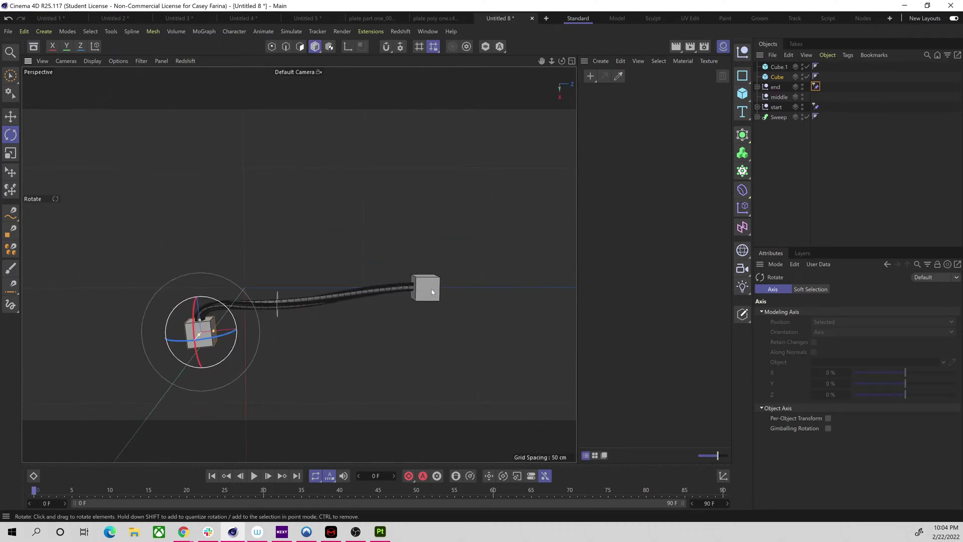
# Step: Rotate Cube.1 to bend the end of the bundle
pyautogui.click(432, 289)
pyautogui.moveTo(433, 254); pyautogui.dragTo(466, 255)
pyautogui.keyDown('alt'); pyautogui.moveTo(413, 280); pyautogui.dragTo(386, 271); pyautogui.keyUp('alt')
# Step: Reposition the middle null with the Move tool so the bundle arches between the two rotated cubes
pyautogui.click(777, 96)
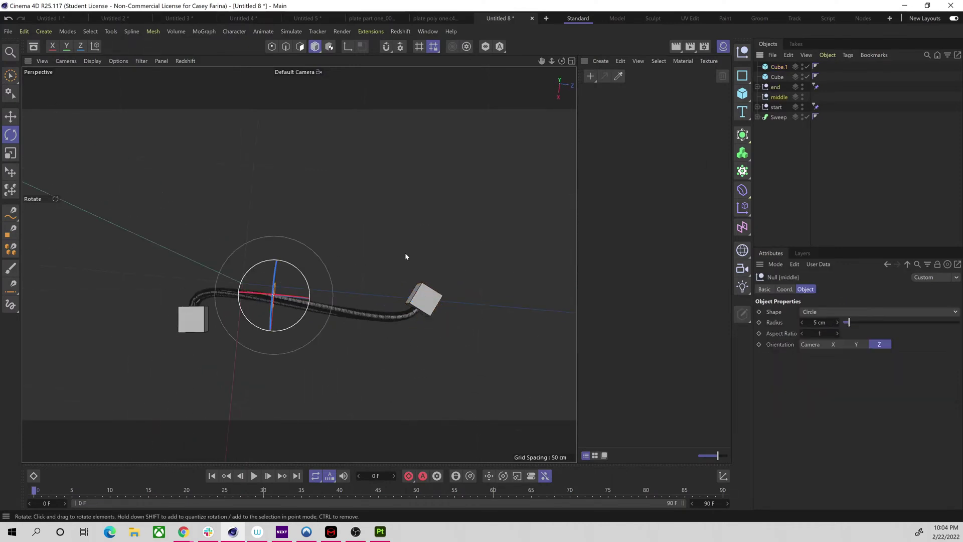
pyautogui.press('e')
pyautogui.moveTo(274, 291); pyautogui.dragTo(304, 231)
pyautogui.scroll(5, 286, 253)
pyautogui.scroll(3, 287, 254)
pyautogui.scroll(-5, 286, 253)
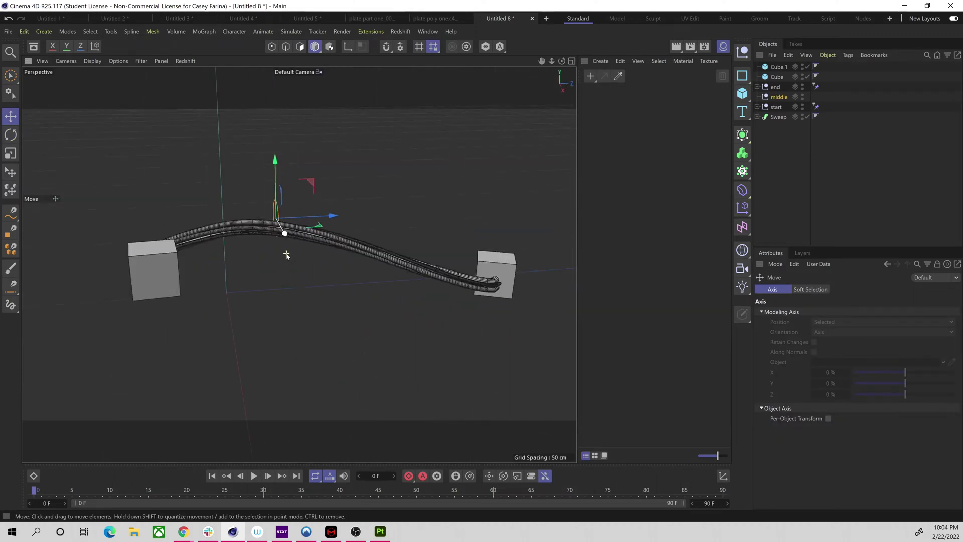
pyautogui.keyDown('alt'); pyautogui.moveTo(298, 264); pyautogui.dragTo(275, 269); pyautogui.keyUp('alt')
pyautogui.scroll(10, 374, 252)
pyautogui.scroll(-9, 355, 242)
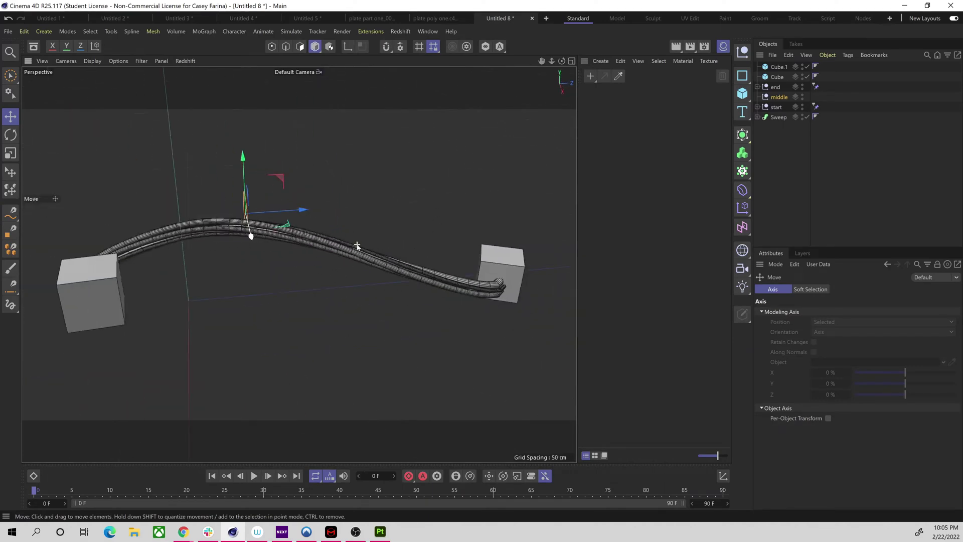
# Step: Expand the start and Sweep hierarchies, and leave only n-Side.4, n-Side.2 and n-Side.1 enabled in the wire profile
pyautogui.click(758, 107)
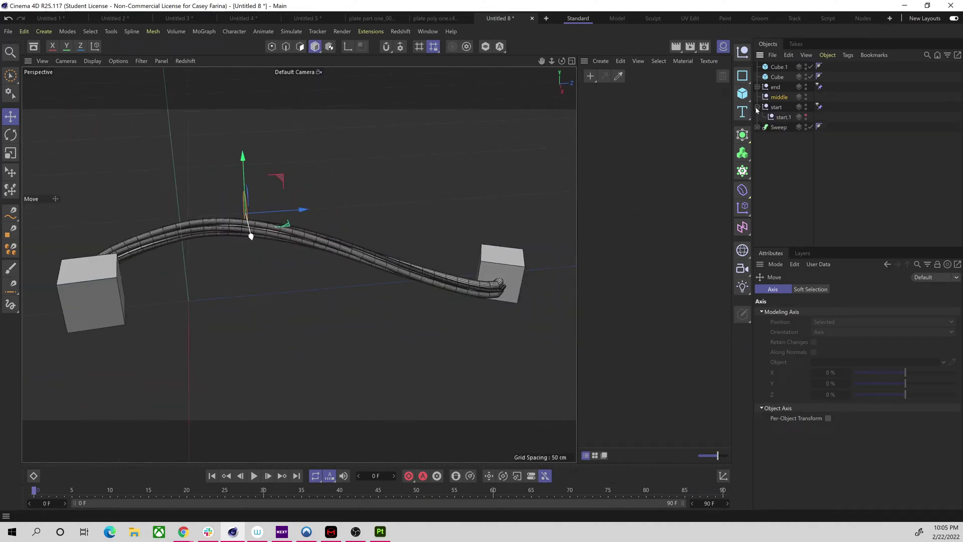
pyautogui.click(758, 127)
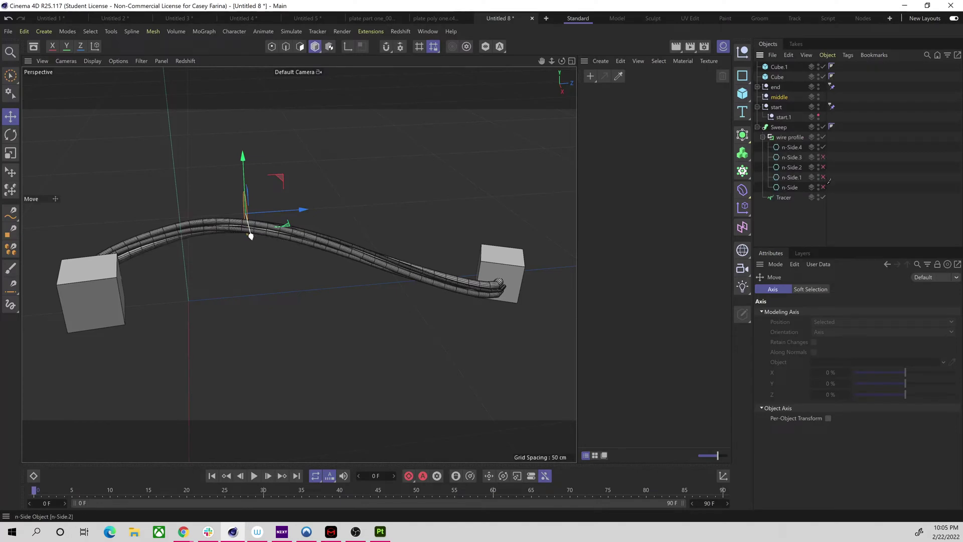
pyautogui.moveTo(309, 317)
pyautogui.keyDown('alt'); pyautogui.mouseDown()
pyautogui.moveTo(294, 336)
pyautogui.moveTo(304, 323)
pyautogui.mouseUp(); pyautogui.keyUp('alt')
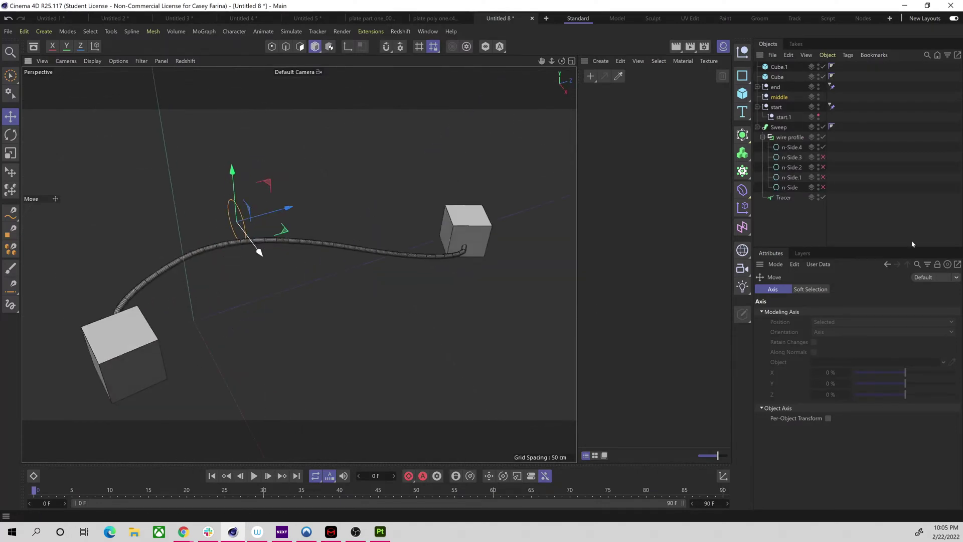
pyautogui.click(823, 167)
pyautogui.keyDown('alt'); pyautogui.moveTo(361, 261); pyautogui.dragTo(227, 273); pyautogui.keyUp('alt')
pyautogui.keyDown('alt'); pyautogui.moveTo(552, 213); pyautogui.dragTo(407, 236); pyautogui.keyUp('alt')
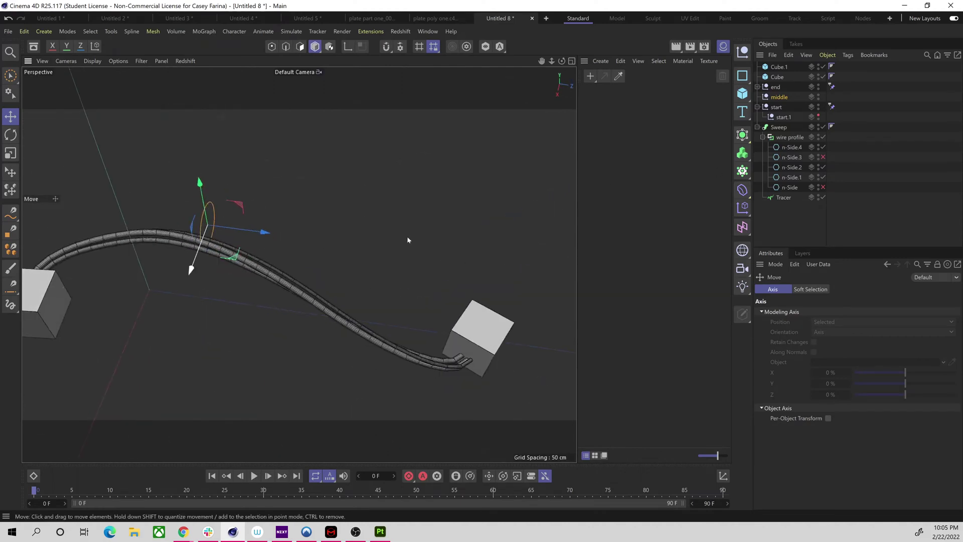
# Step: Set the Tracer's intermediate points Number to 20 to smooth the swept wires
pyautogui.click(784, 198)
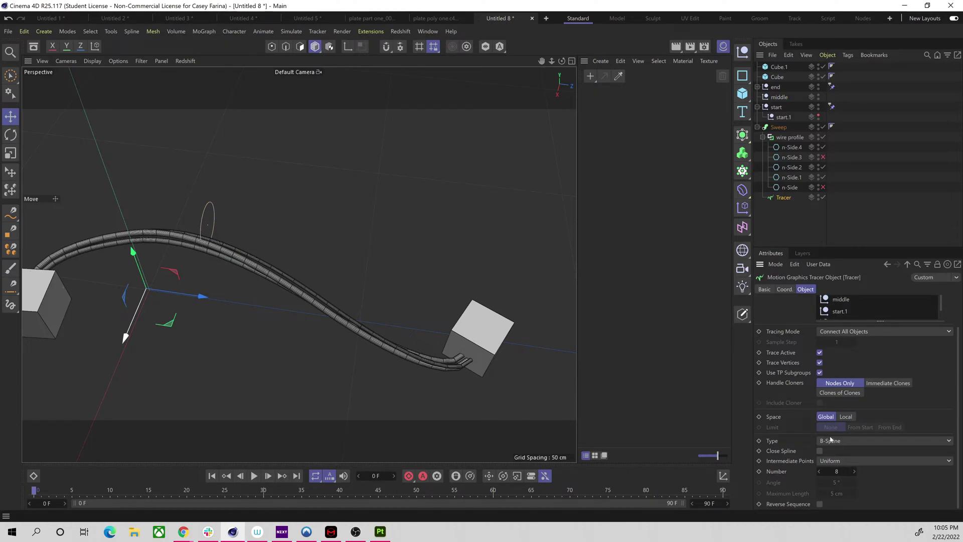
pyautogui.click(855, 471)
pyautogui.click(854, 471)
pyautogui.click(854, 471)
pyautogui.moveTo(854, 471)
pyautogui.mouseDown()
pyautogui.moveTo(890, 469)
pyautogui.moveTo(840, 482)
pyautogui.mouseUp()
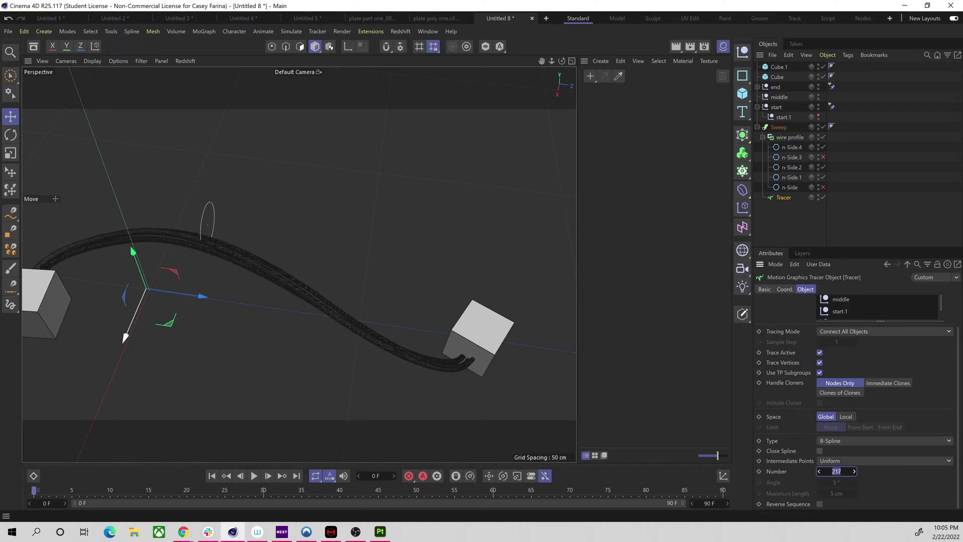
pyautogui.write('0')
pyautogui.press('Return')
pyautogui.keyDown('alt'); pyautogui.moveTo(240, 218); pyautogui.dragTo(249, 266); pyautogui.keyUp('alt')
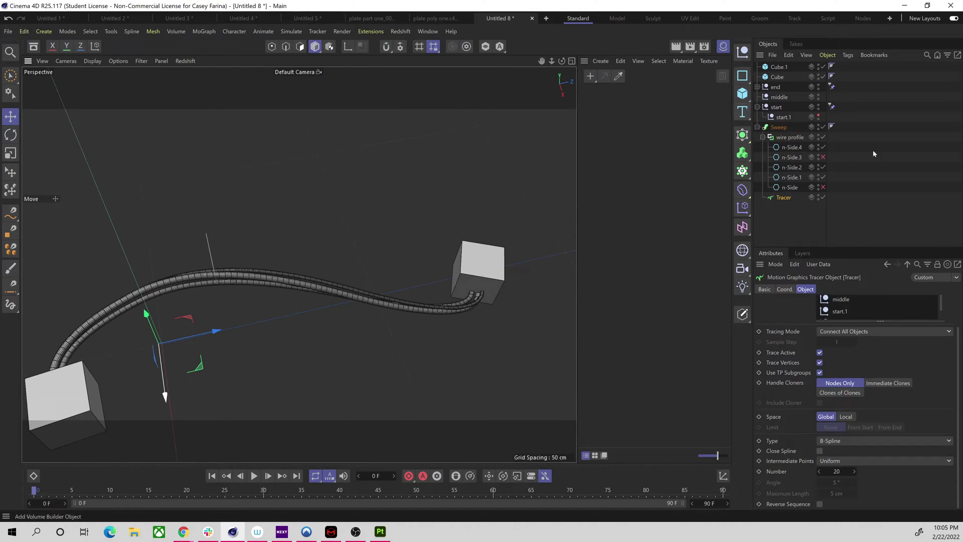
# Step: Duplicate the middle null twice along Z toward the end cube
pyautogui.click(779, 97)
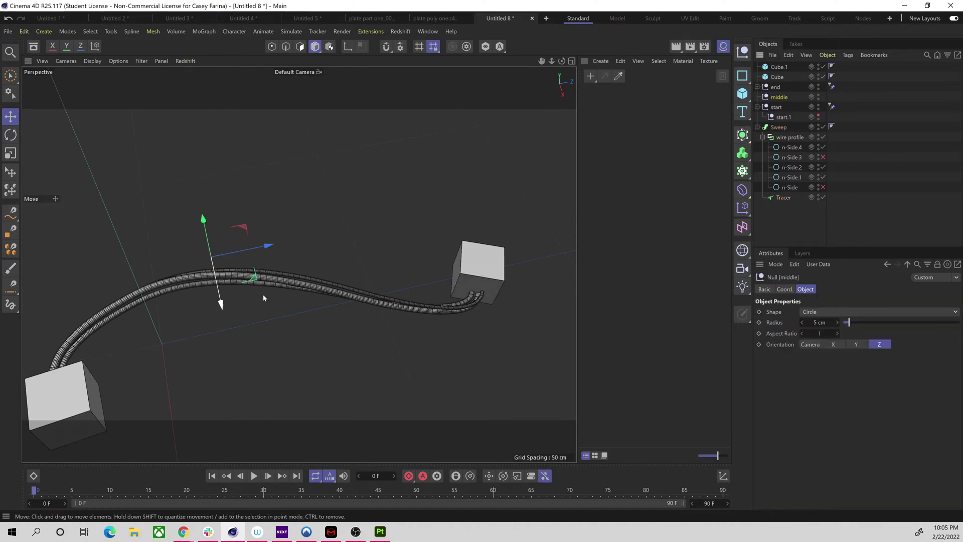
pyautogui.moveTo(221, 295); pyautogui.dragTo(319, 284)
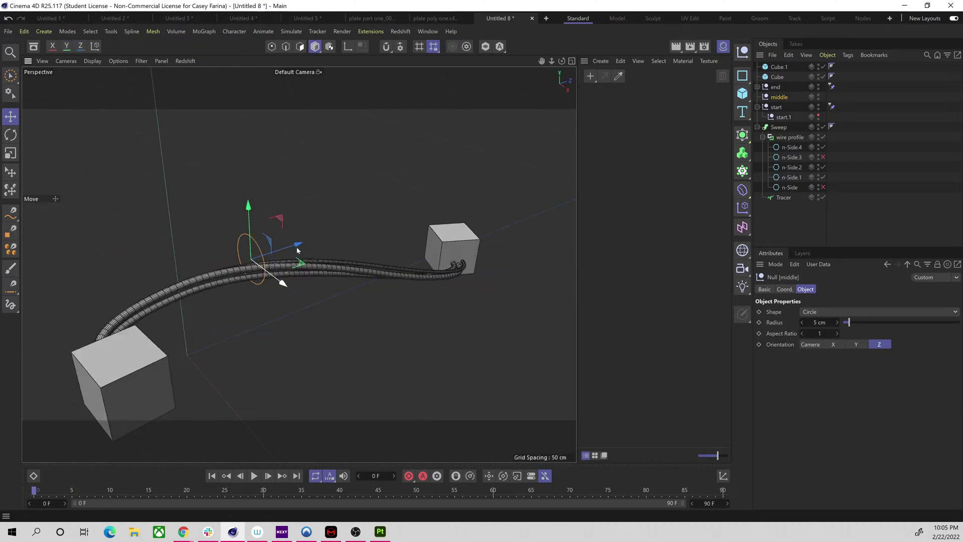
pyautogui.keyDown('ctrl'); pyautogui.moveTo(297, 250); pyautogui.dragTo(397, 230); pyautogui.keyUp('ctrl')
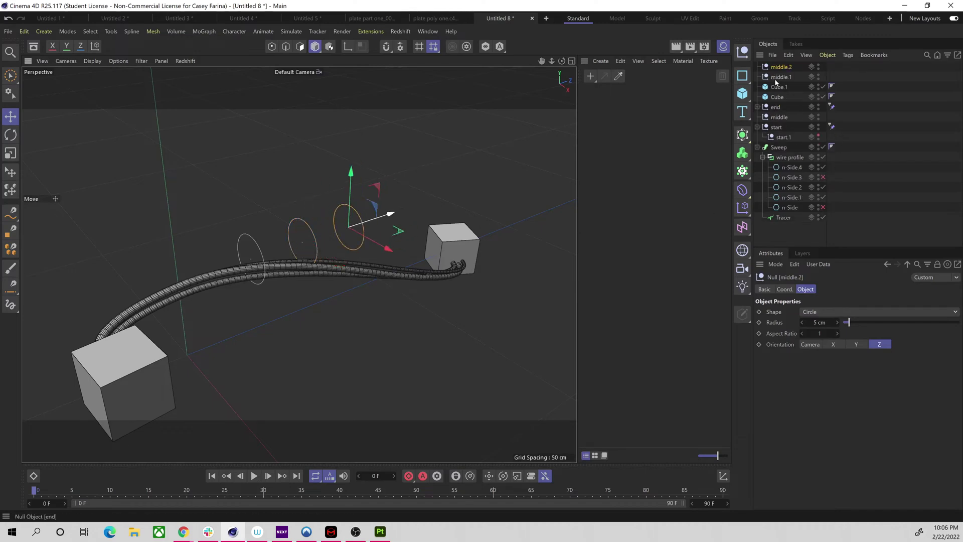
# Step: Add middle.2 and middle.1 to the Tracer's Trace Link list between end.1 and middle
pyautogui.click(784, 217)
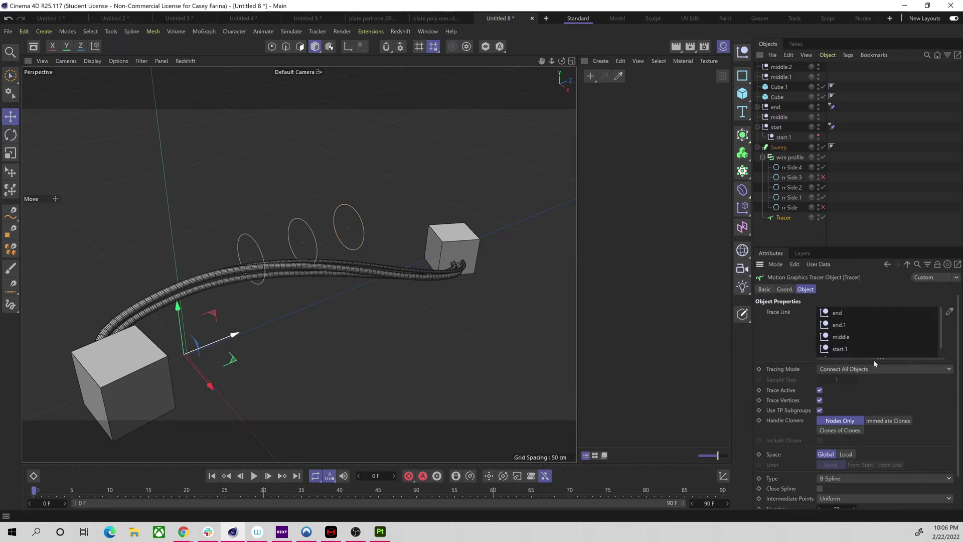
pyautogui.scroll(-2, 877, 365)
pyautogui.scroll(2, 810, 297)
pyautogui.moveTo(782, 77); pyautogui.dragTo(856, 267)
pyautogui.moveTo(850, 336); pyautogui.dragTo(862, 333)
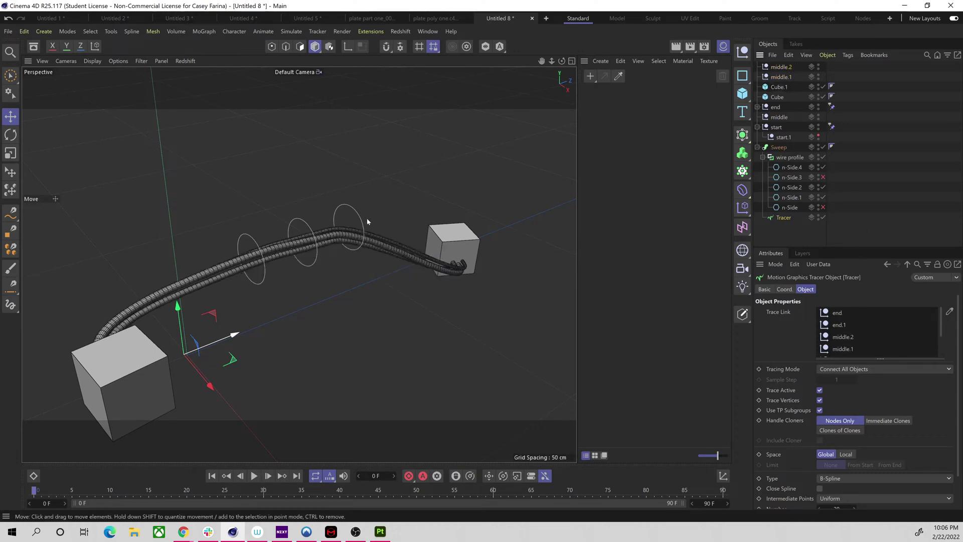
# Step: Reposition the middle.2 and middle.1 nulls to add bends to the bundle, and select the middle null
pyautogui.click(363, 224)
pyautogui.moveTo(378, 212); pyautogui.dragTo(435, 161)
pyautogui.click(304, 222)
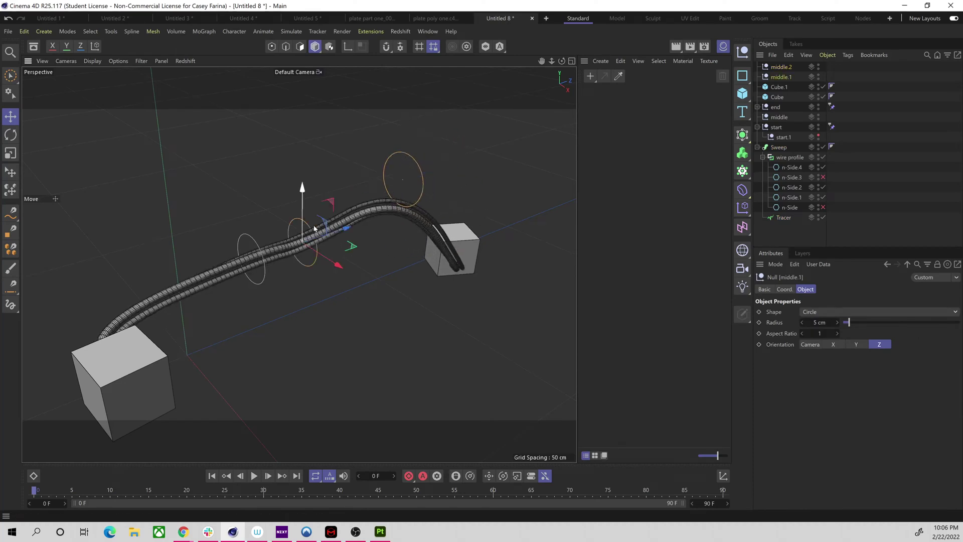
pyautogui.moveTo(327, 227); pyautogui.dragTo(367, 227)
pyautogui.click(266, 266)
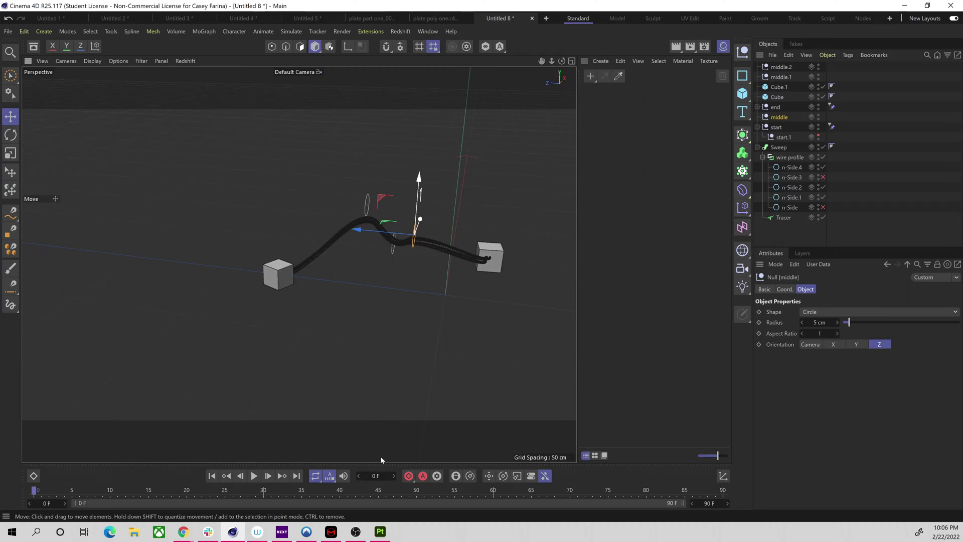